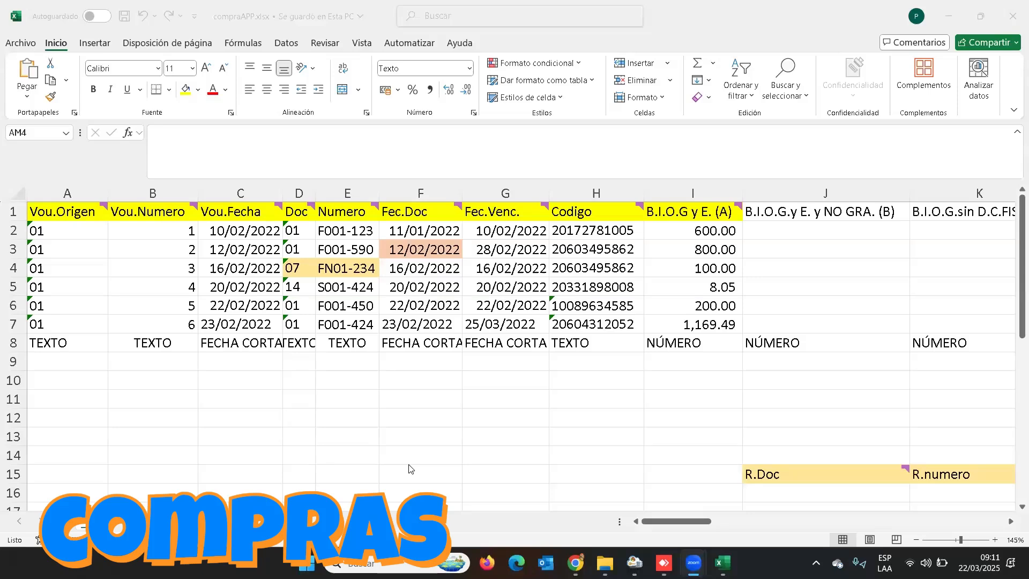
- Review the purchase template's columns along row 4, from column AM back to the Vou.Origen column
mouse_move(114, 211)
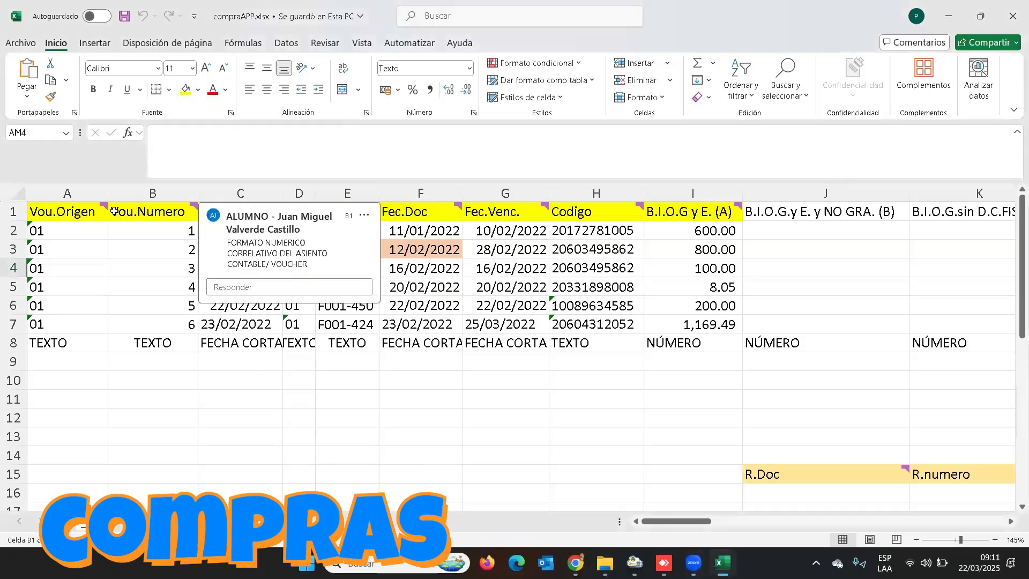
key(Left)
key(Left)
key(Left)
key(Left)
key(Left)
key(Left)
key(Left)
key(Left)
key(Left)
key(Left)
key(Left)
key(Left)
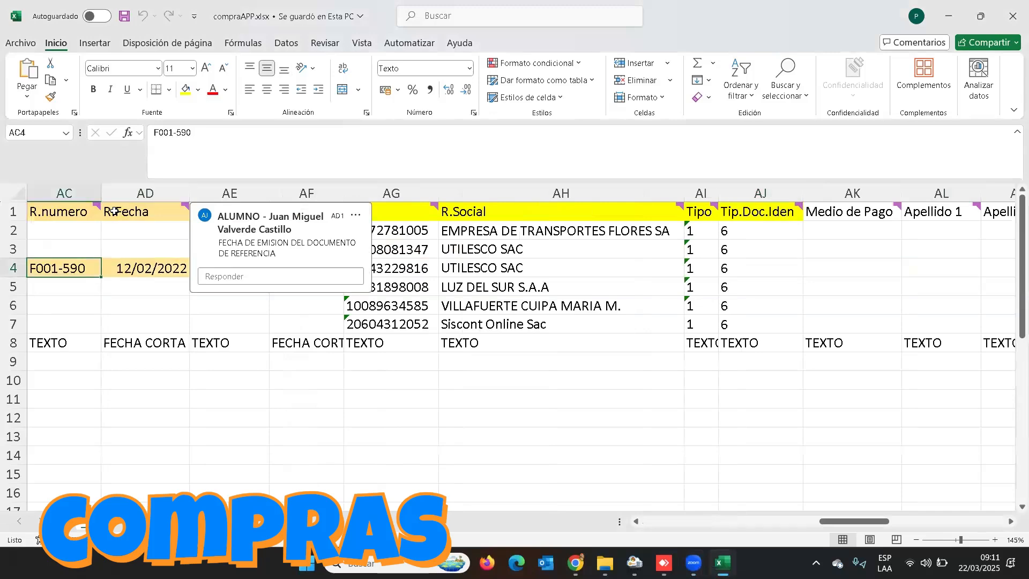
key(Left)
key(Left)
key(Left)
key(Left)
key(Left)
key(Left)
key(Left)
key(Left)
key(Left)
key(Left)
key(Left)
key(Left)
key(Left)
key(Left)
key(Left)
key(Left)
key(Left)
key(Left)
key(Left)
key(Left)
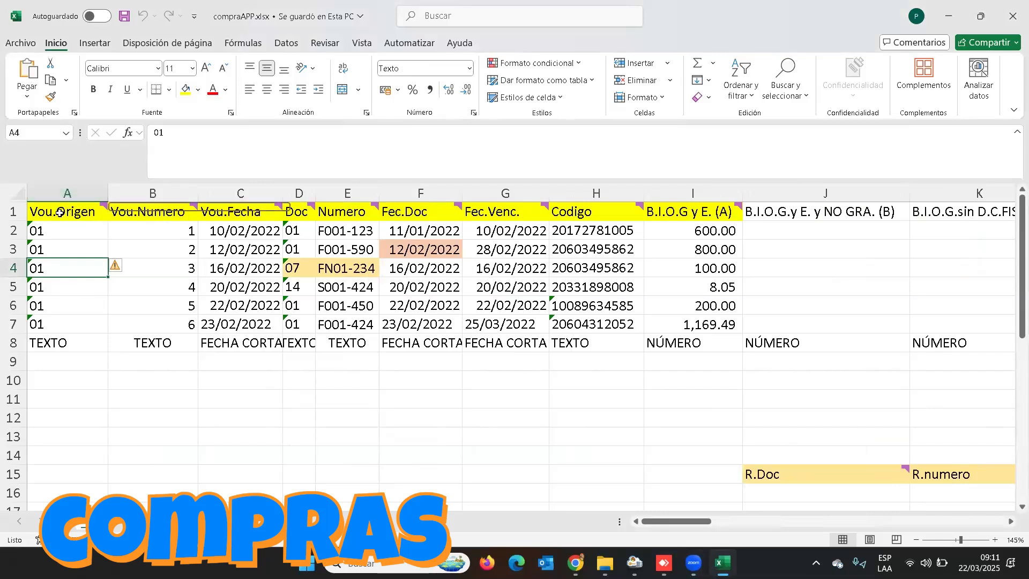
- Examine the header row, the data-type row 8 and the Vou.Origen column of the purchase template
click(10, 211)
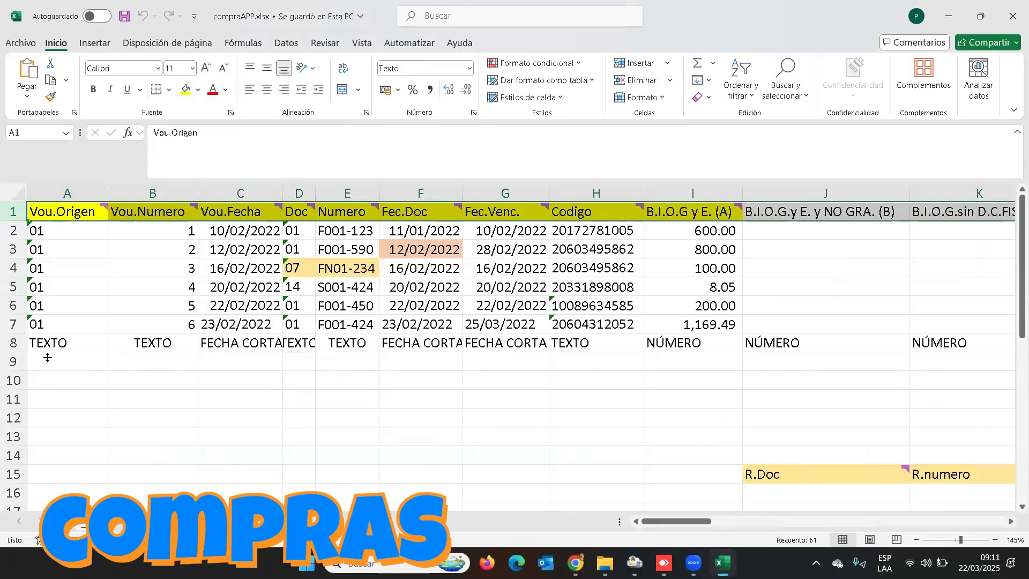
click(12, 343)
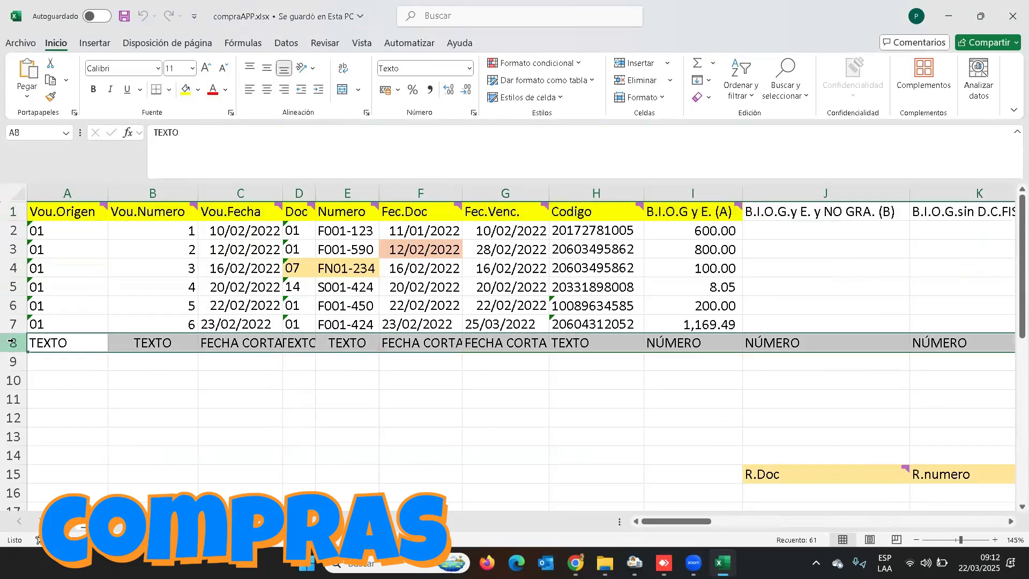
click(69, 192)
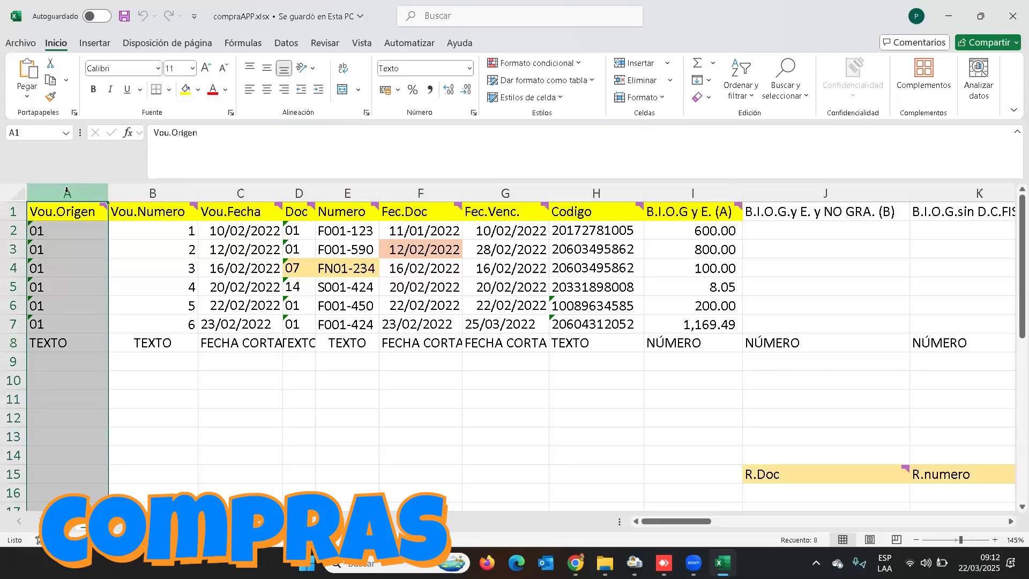
mouse_move(64, 218)
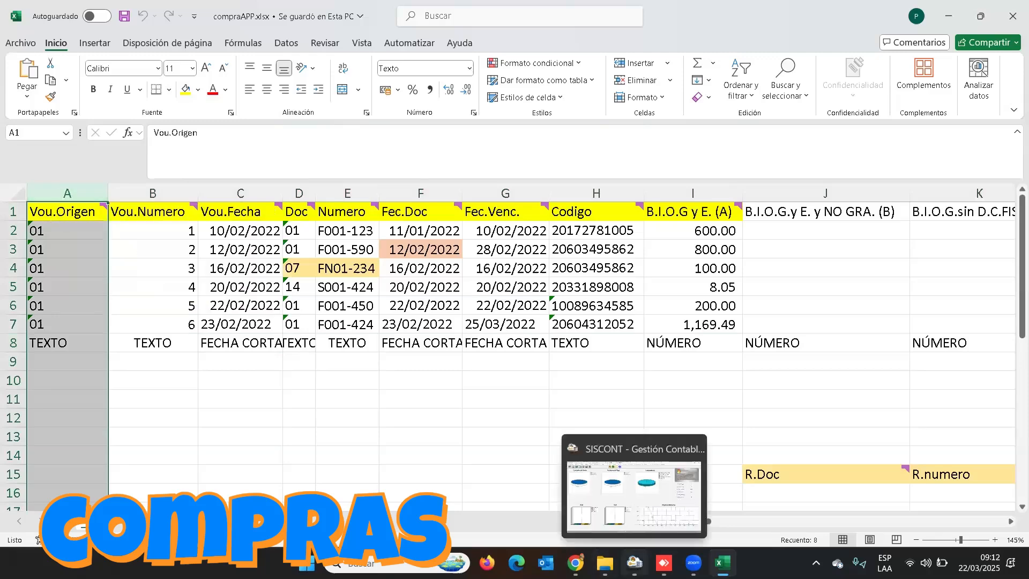
- Switch to SISCONT and locate the 01 COMPRAS entry in the origins table
click(635, 498)
click(706, 22)
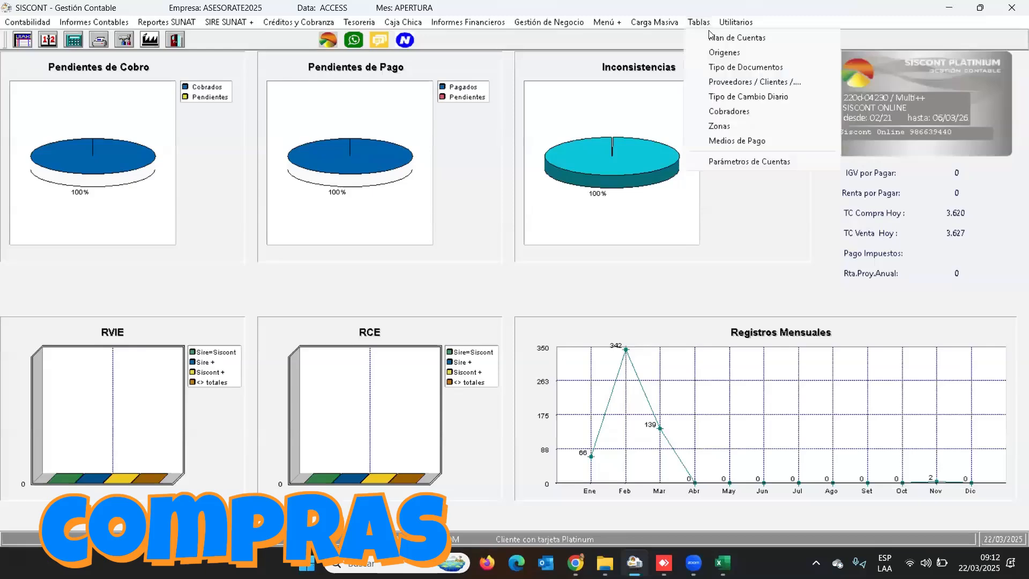
click(718, 53)
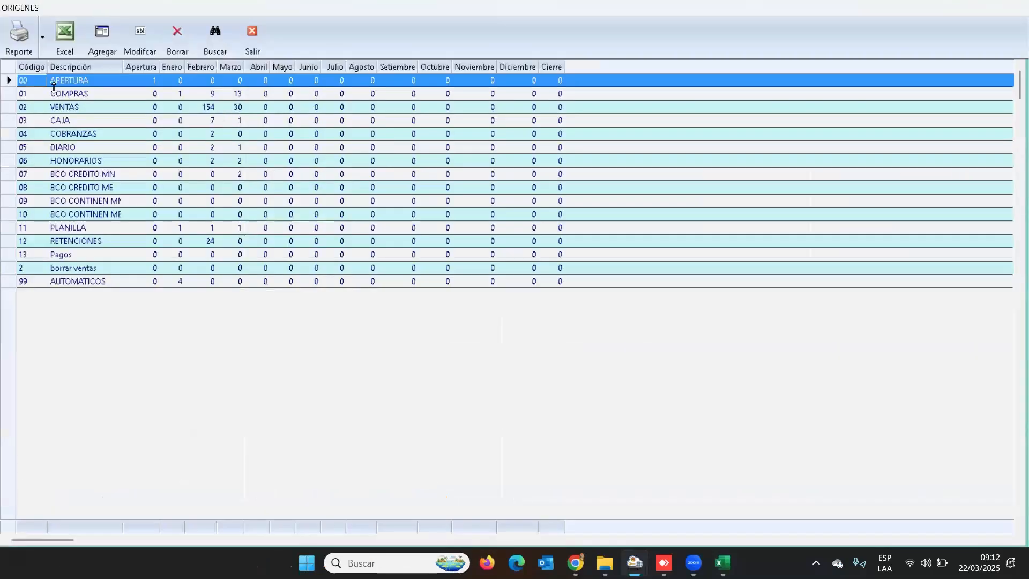
click(18, 95)
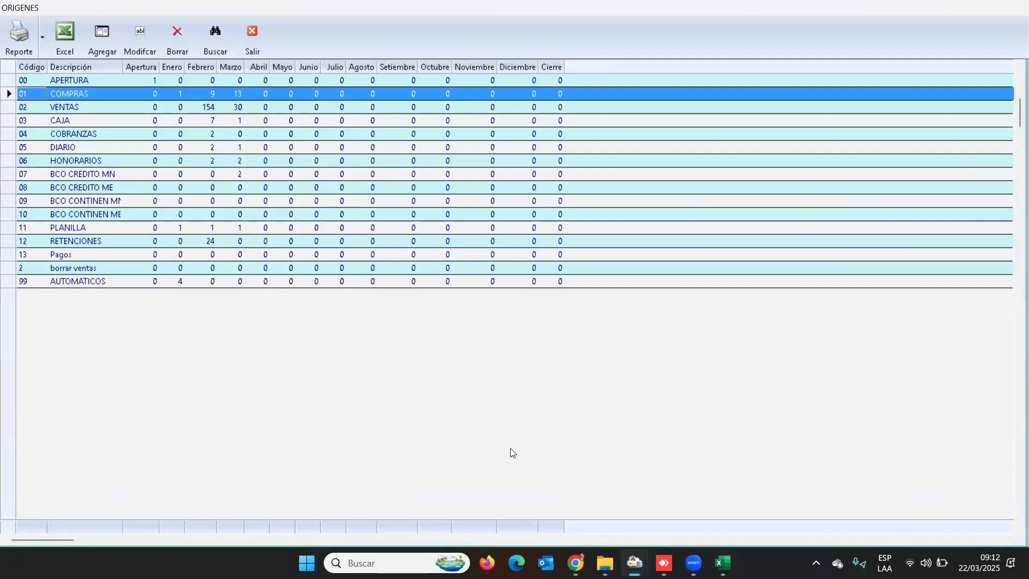
- Compare the COMPRAS origin code with the Vou.Origen column in Excel, close SISCONT's origins table and check the column's data type in A8
key(alt+Tab)
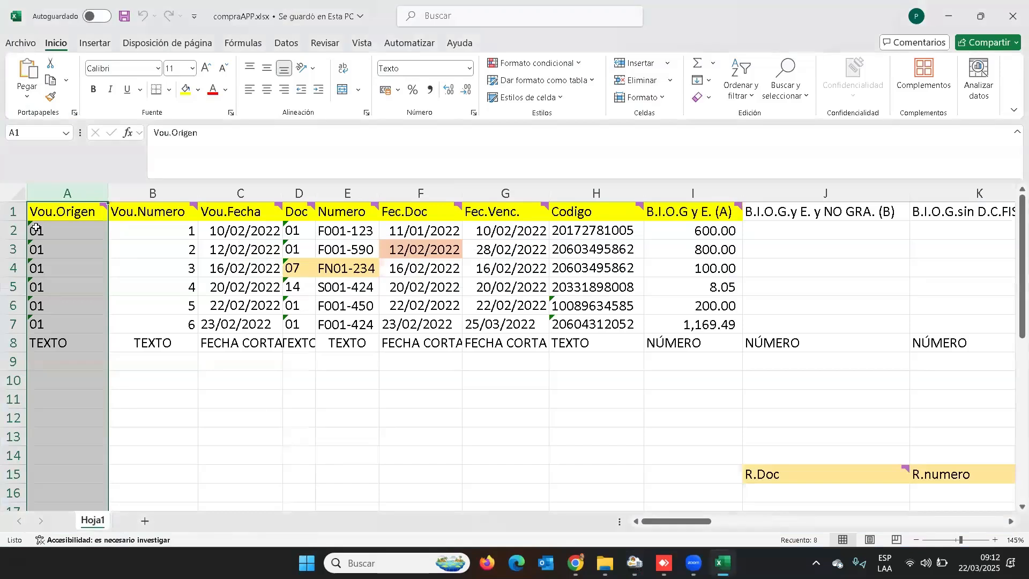
click(36, 229)
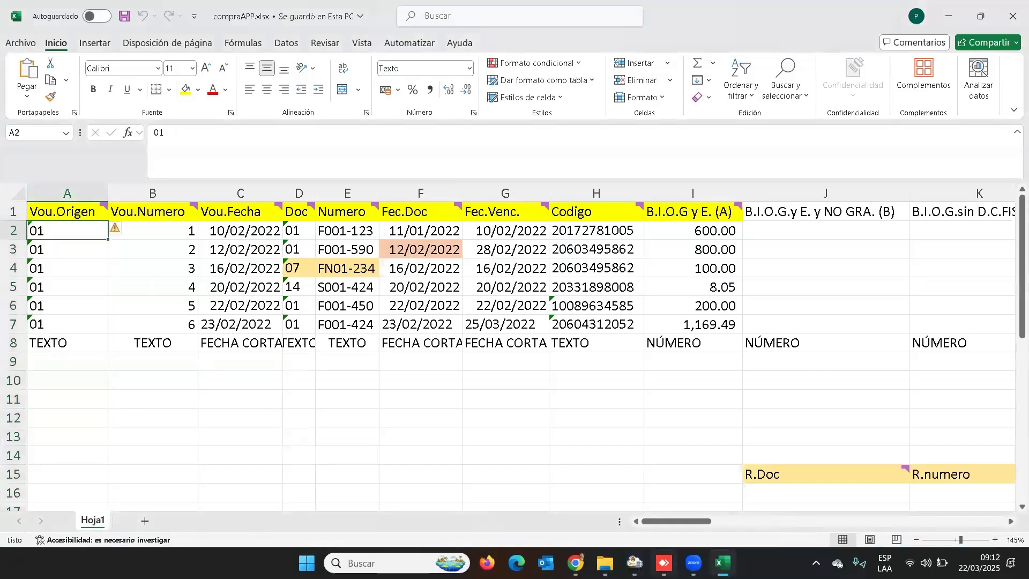
mouse_move(641, 559)
click(706, 496)
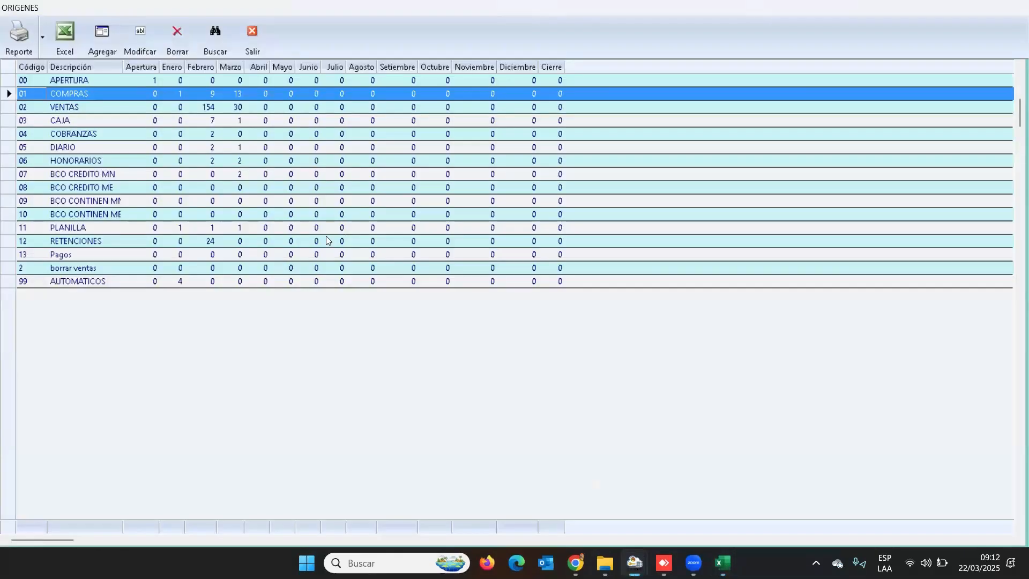
click(251, 33)
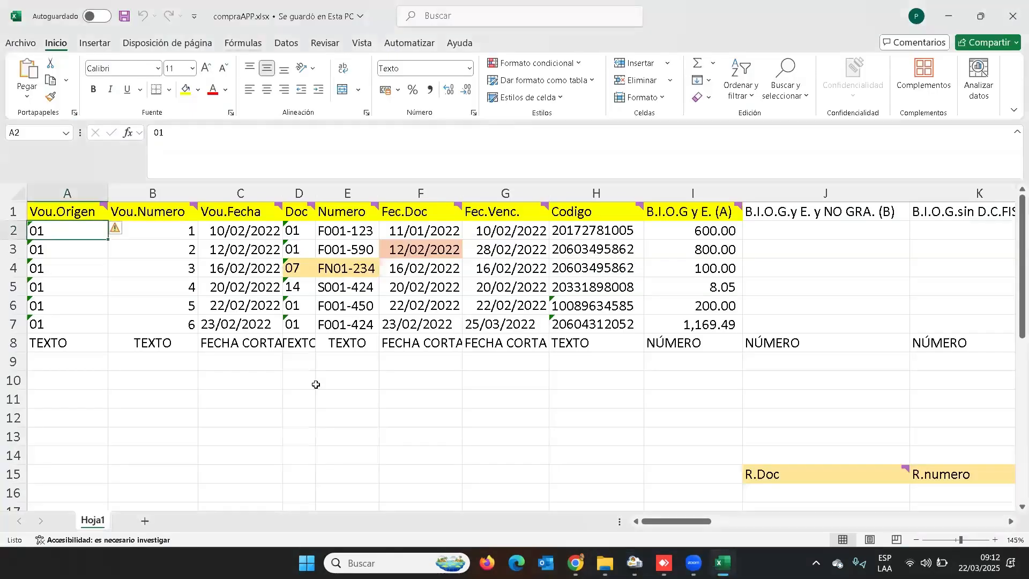
click(64, 192)
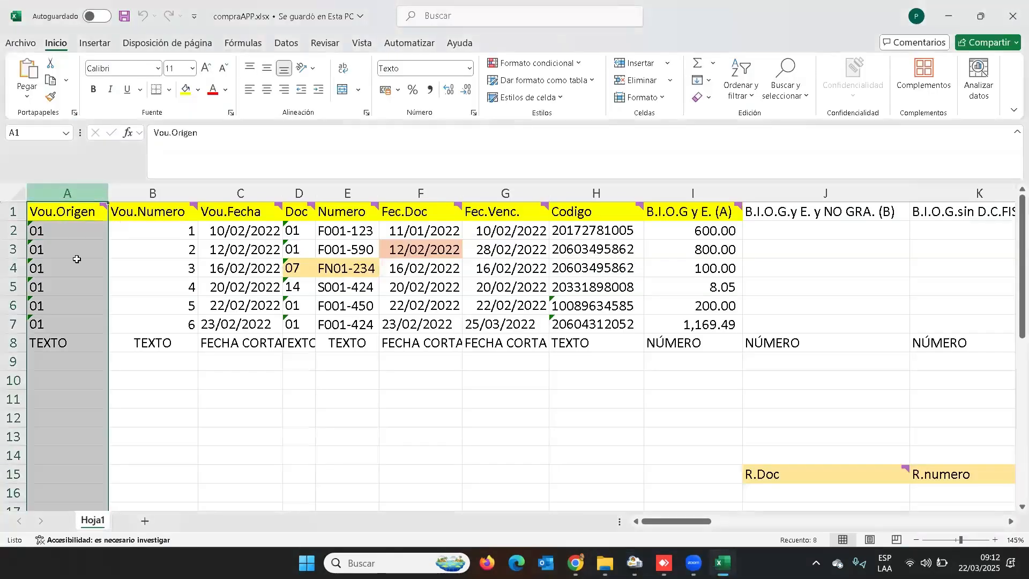
click(49, 346)
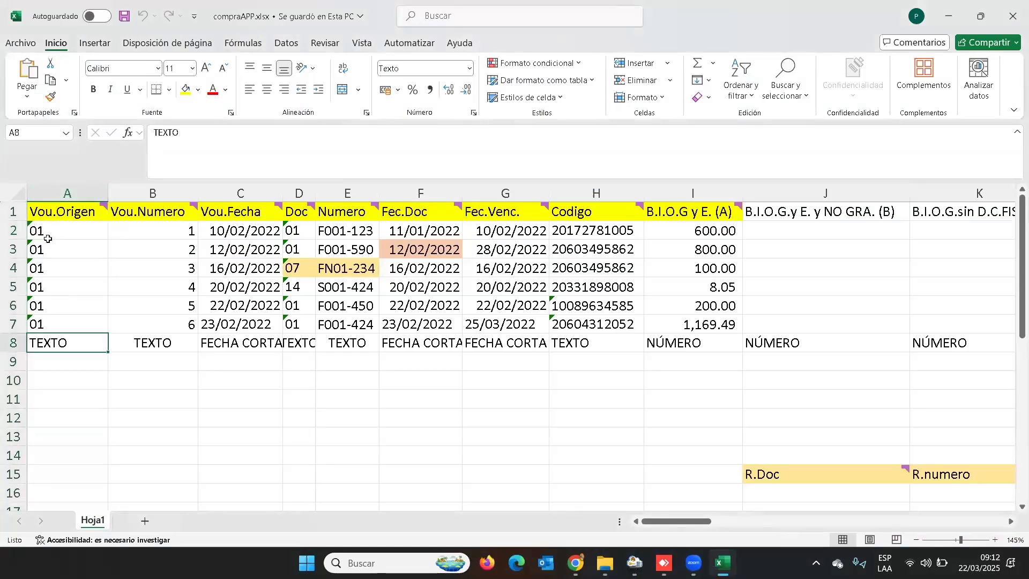
- In SISCONT, add an origin with code 1 and description "borrar compras", save it and close the origins table
click(634, 563)
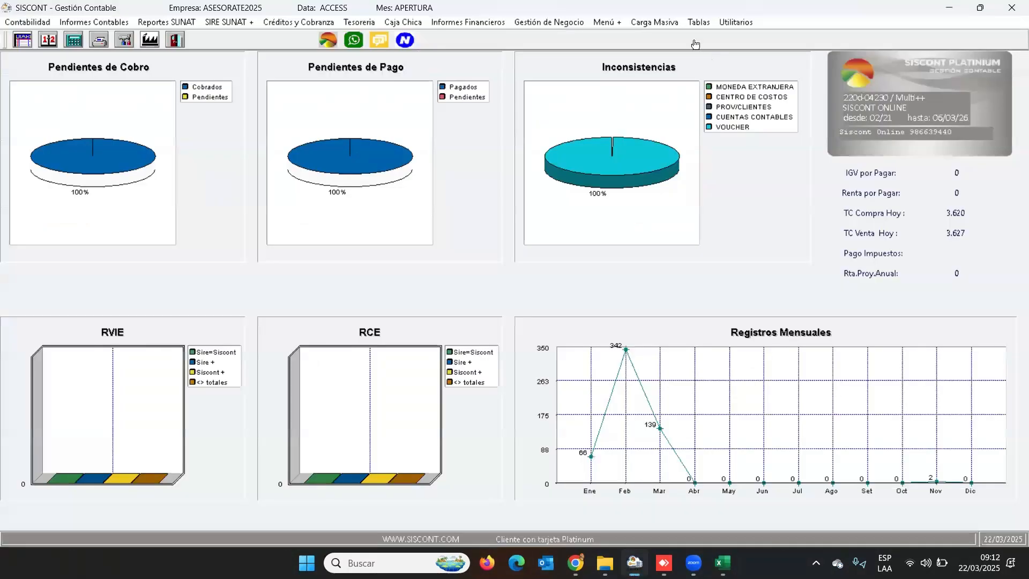
click(699, 22)
click(717, 54)
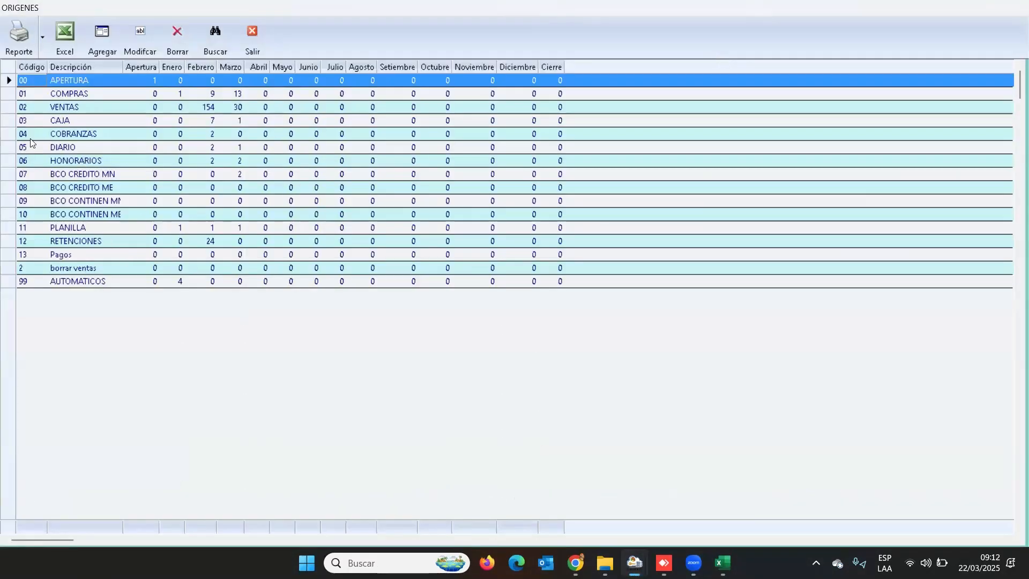
click(108, 42)
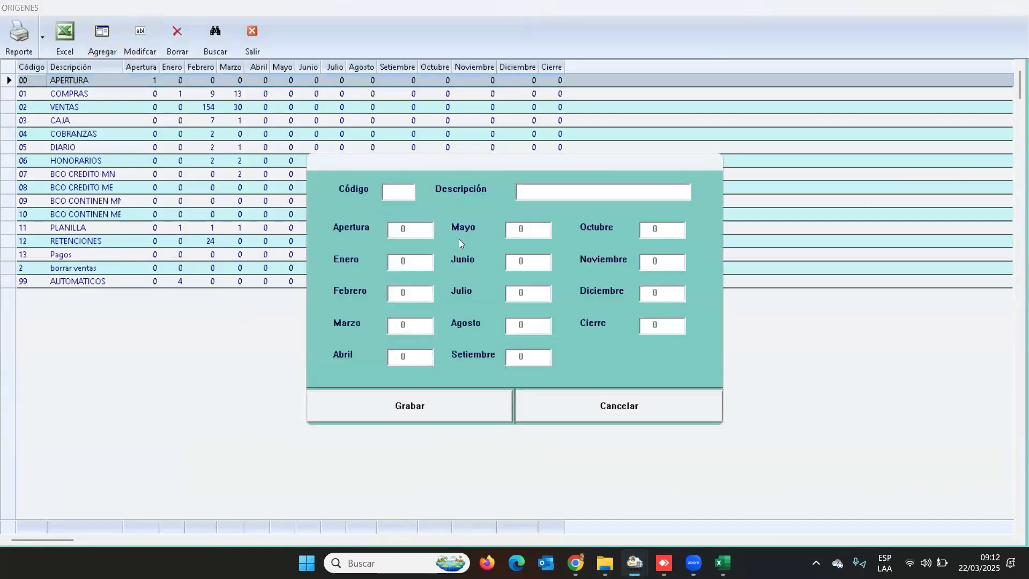
key(Tab)
text(borra)
key(BackSpace)
key(BackSpace)
text(ra)
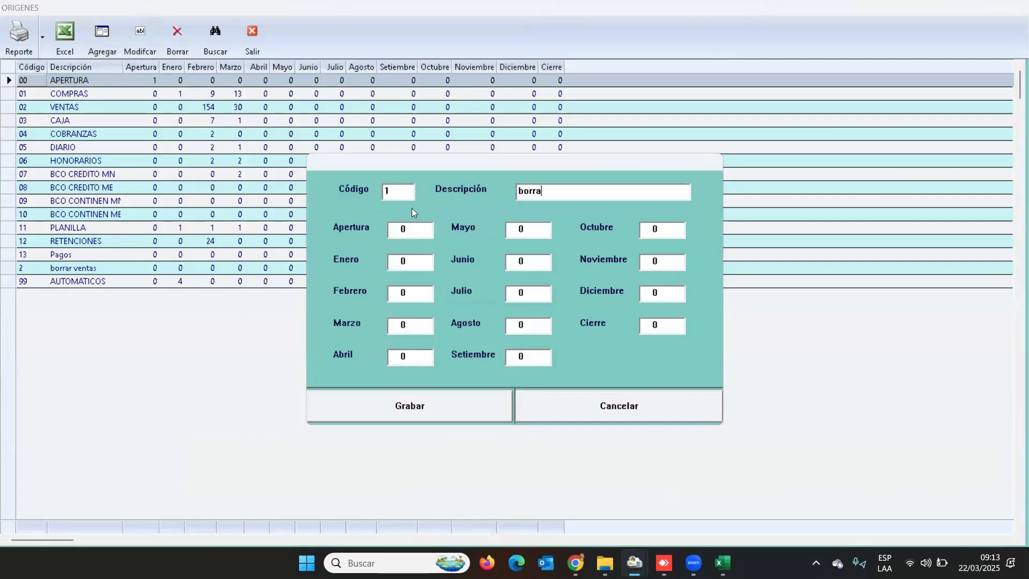
text(r compras)
click(460, 409)
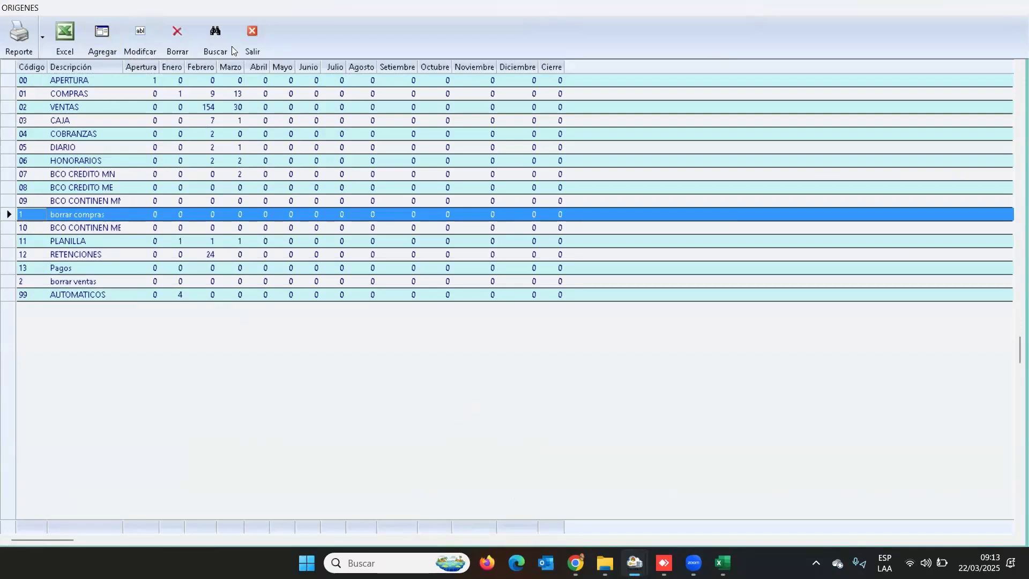
click(256, 43)
- Look through the origins offered for voucher deletion, and leave without deleting any voucher
click(42, 23)
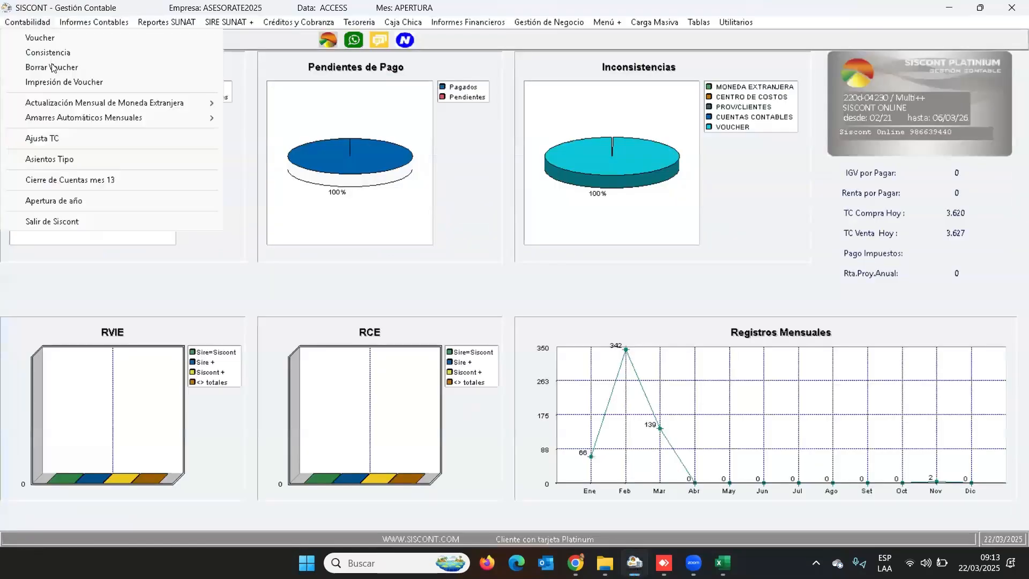
click(53, 69)
key(Down)
key(Down)
key(Down)
key(Down)
key(Down)
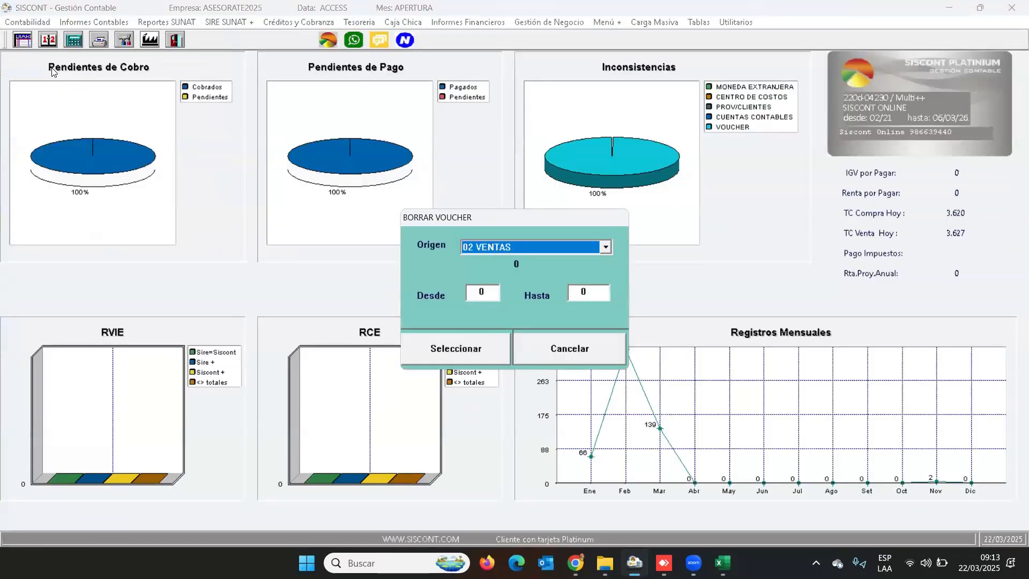
key(Down)
key(Down)
key(Up)
key(Up)
key(Down)
key(Down)
click(606, 355)
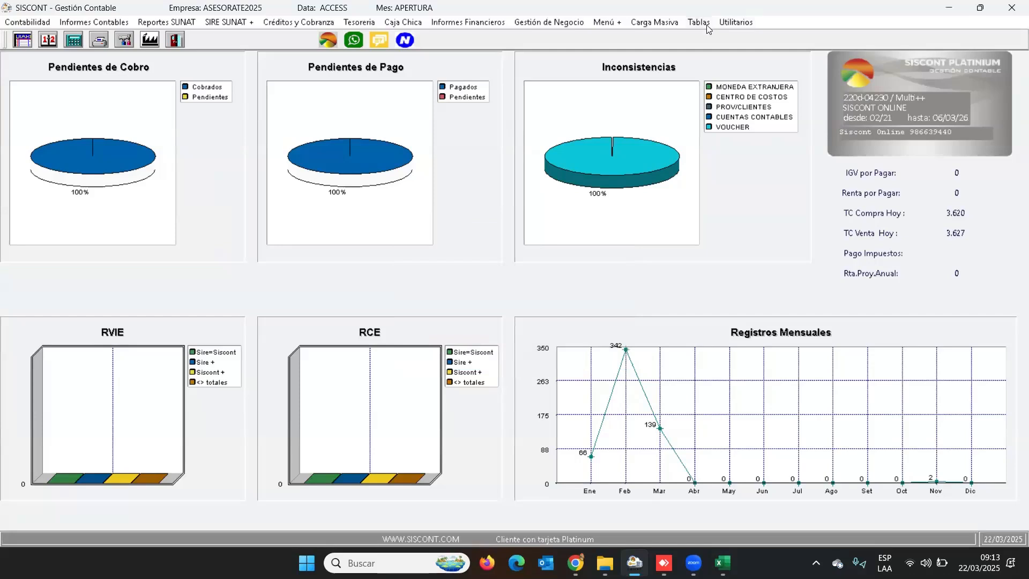
- Delete the origin with code 1, "borrar compras", from the origins table
click(698, 22)
click(715, 52)
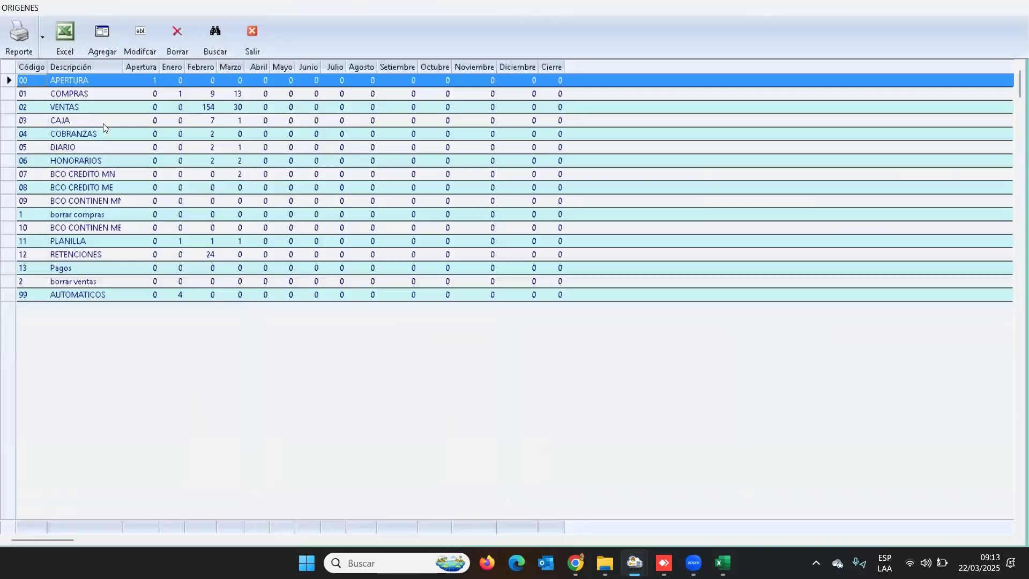
click(33, 214)
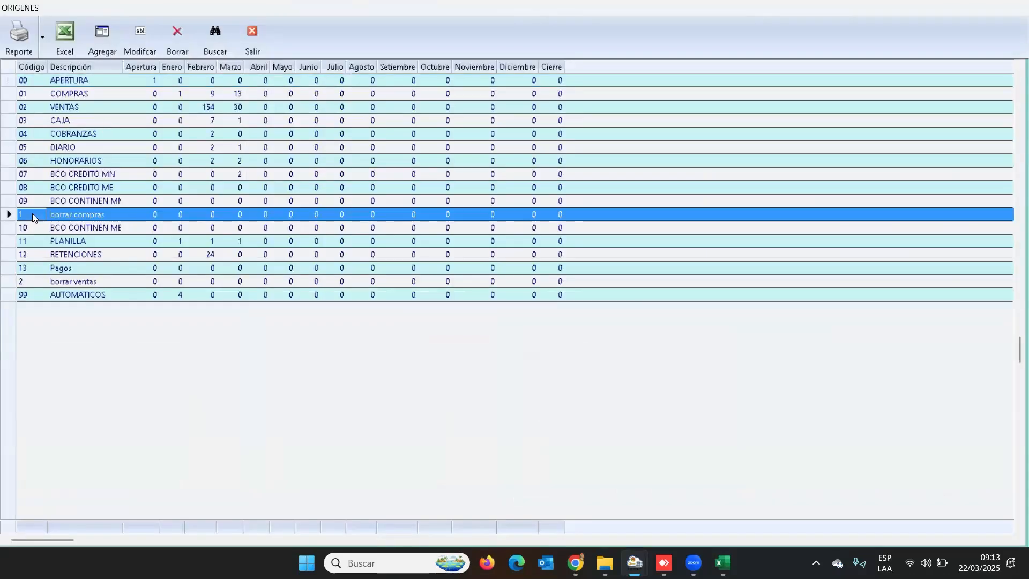
key(Delete)
key(Return)
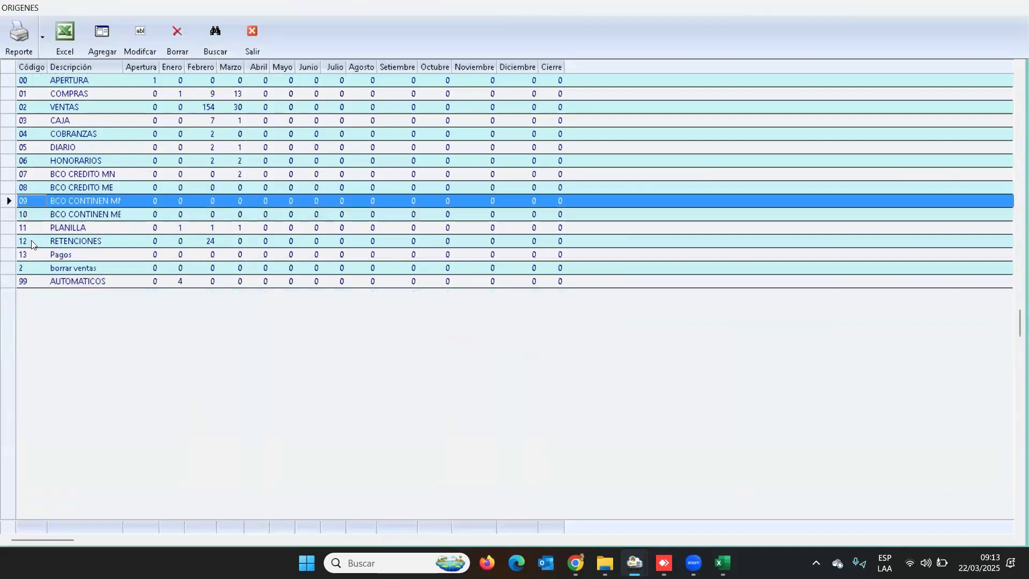
- Delete the origin with code 2, "borrar ventas", from the origins table
click(26, 270)
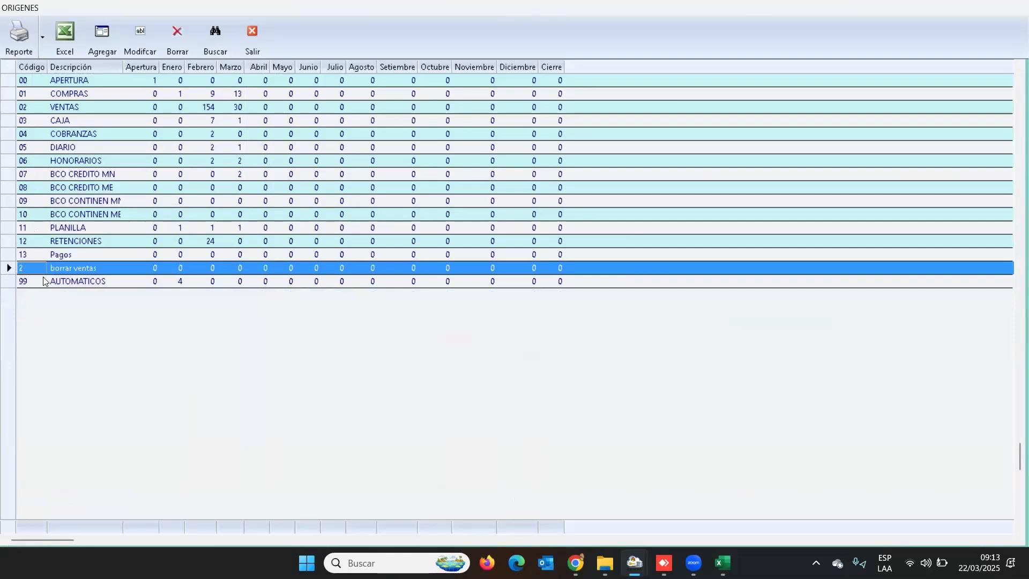
key(Delete)
key(Return)
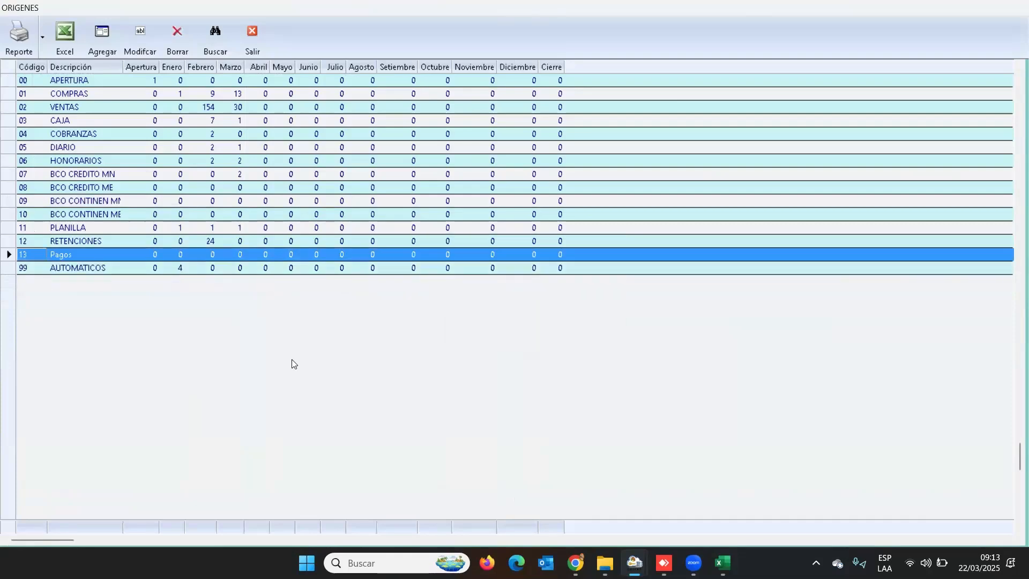
- Switch to Excel and check the number format of the Vou.Origen column, leaving the cell format settings unchanged
key(alt+Tab)
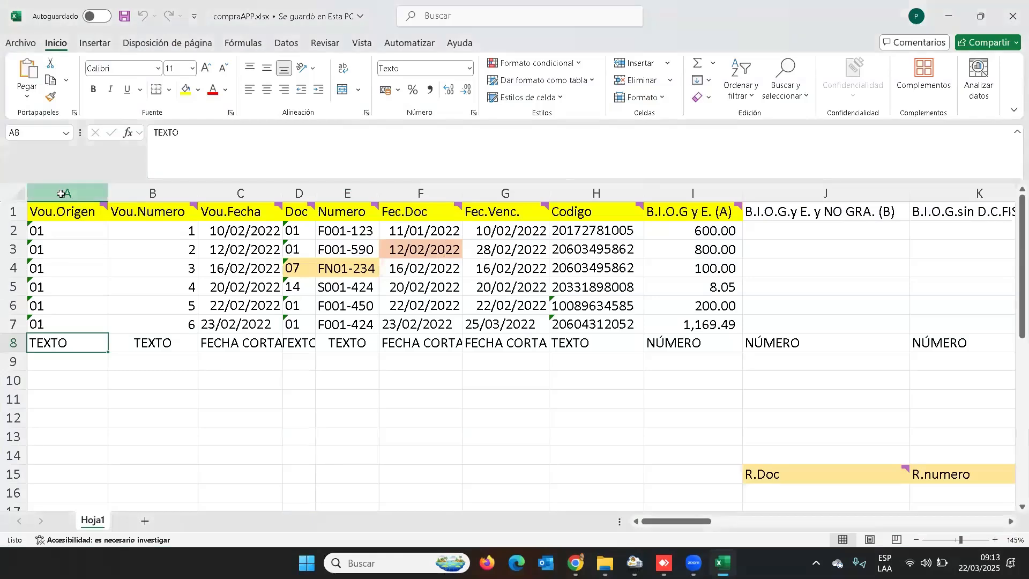
click(61, 190)
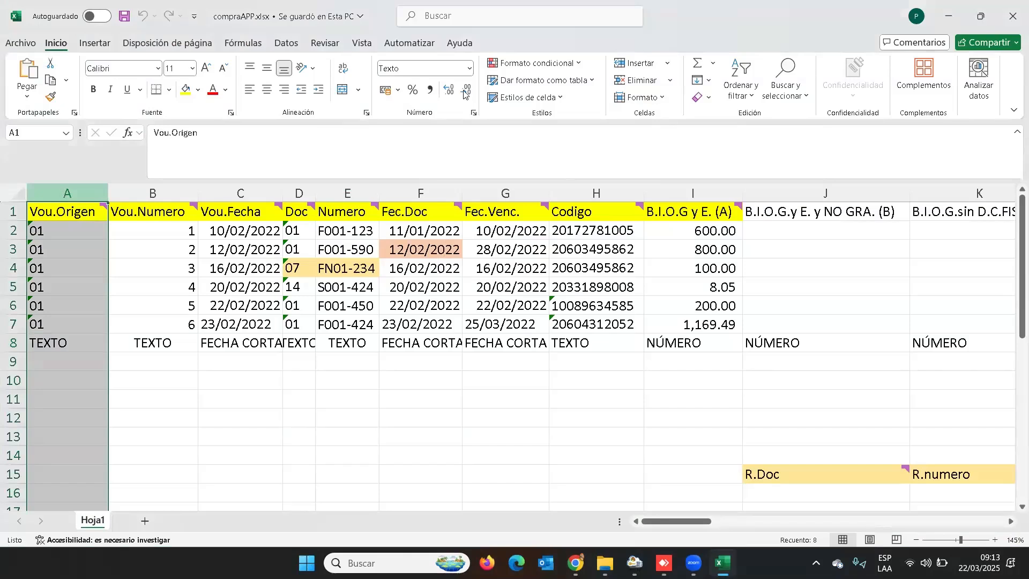
right_click(90, 284)
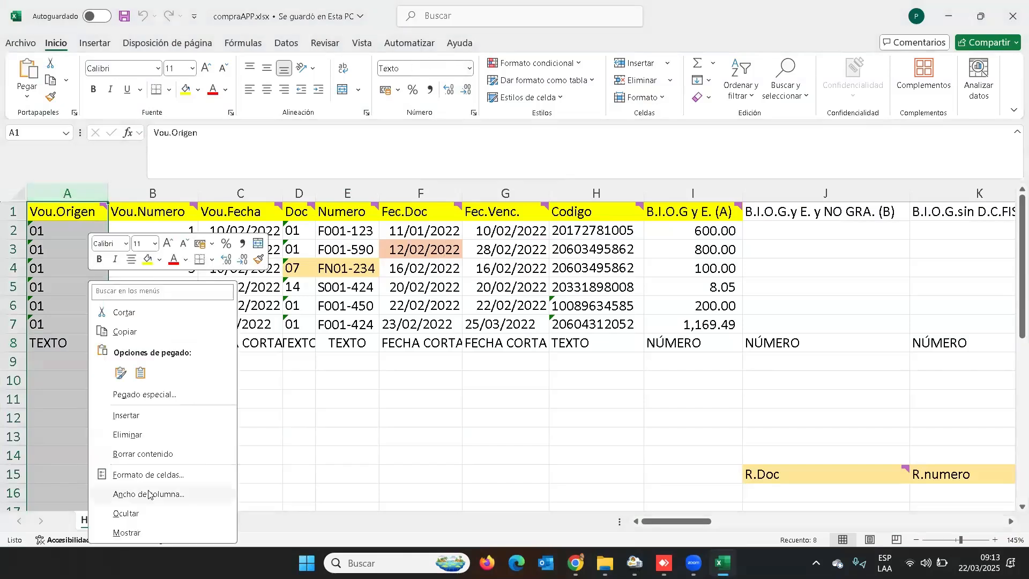
click(137, 476)
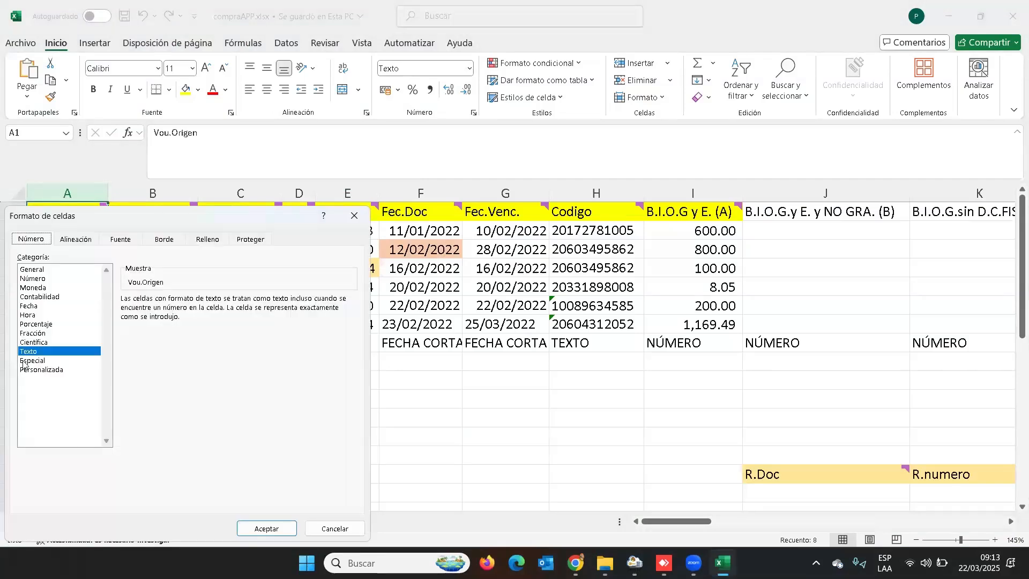
click(355, 215)
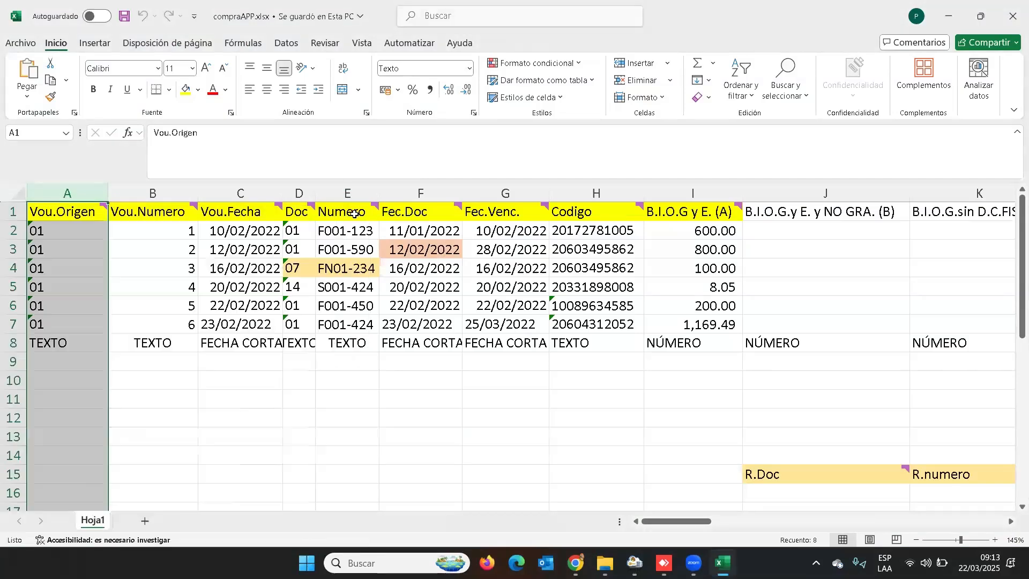
- Select the Vou.Numero column in the purchase template, and switch to the SISCONT origins table to close it
click(151, 191)
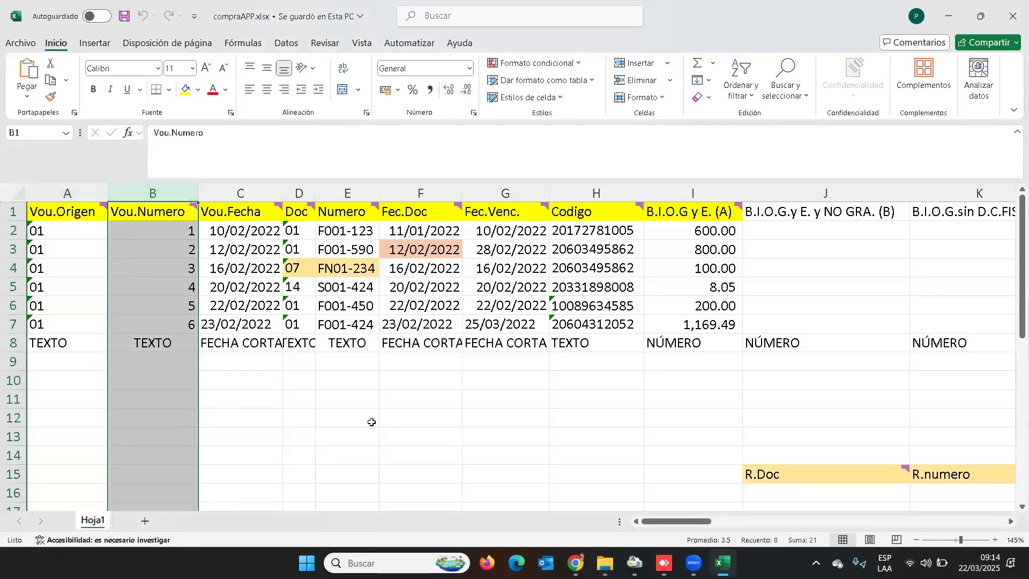
click(635, 563)
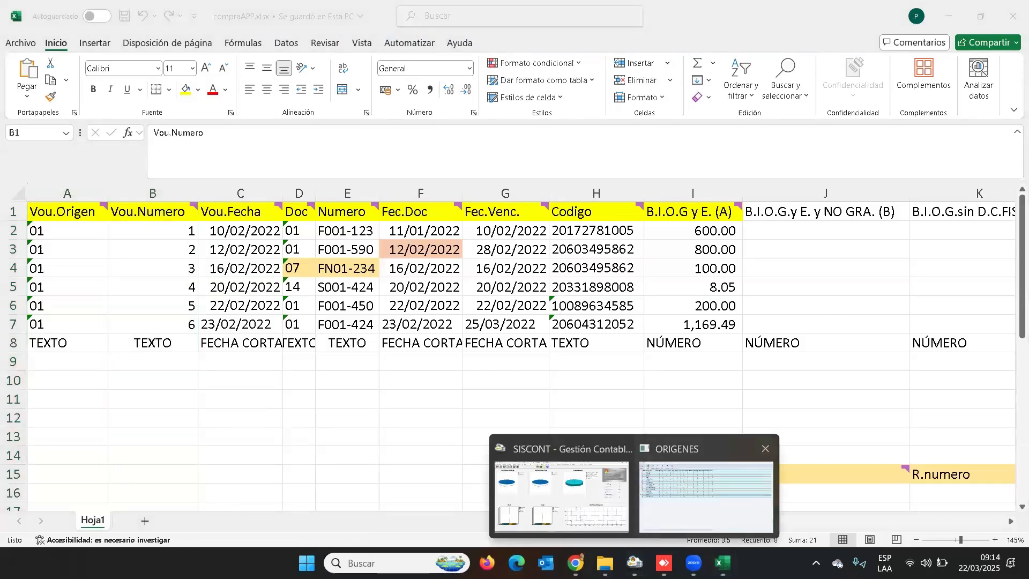
click(705, 496)
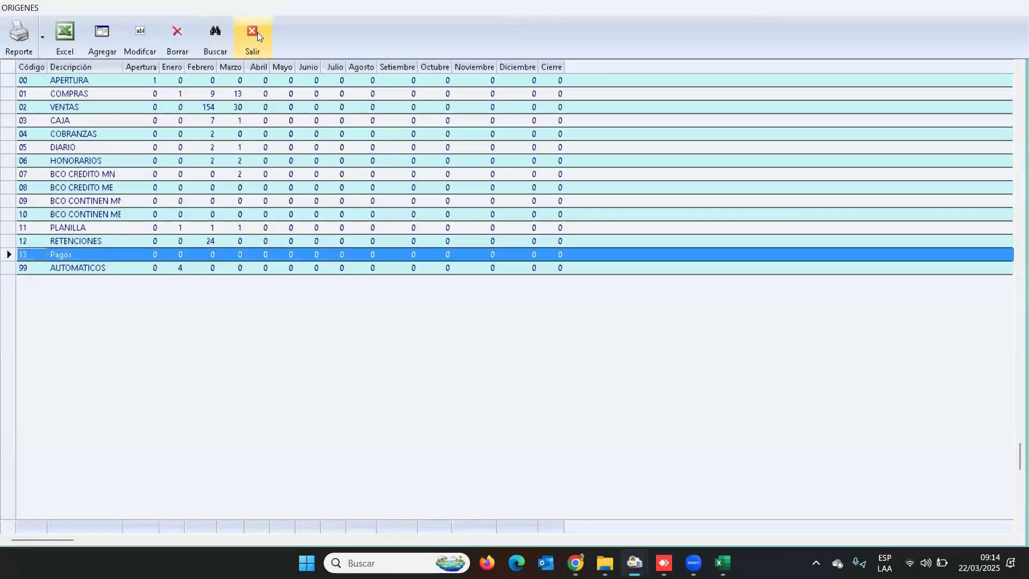
click(257, 32)
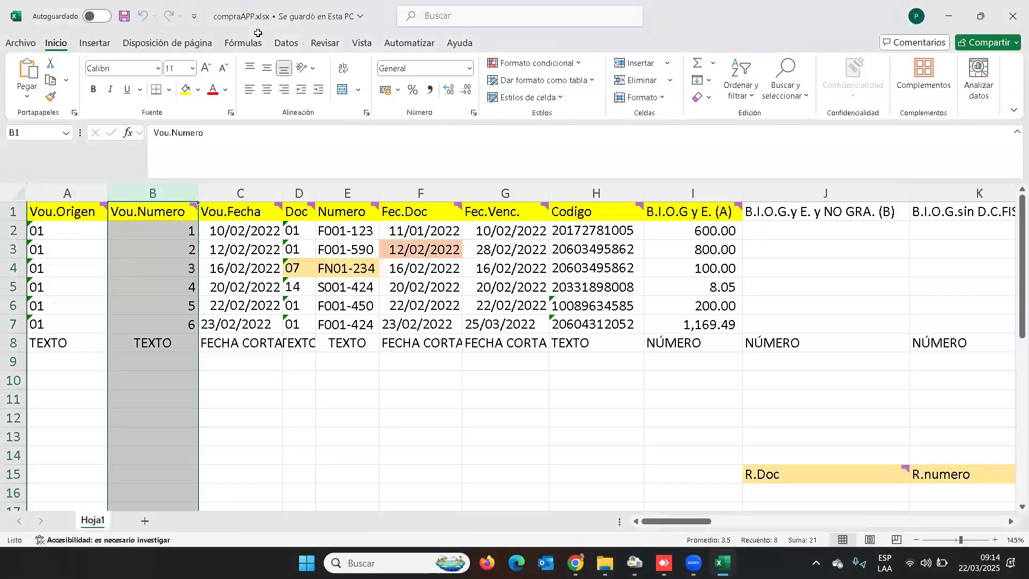
- Switch to SISCONT and start a voucher entry with origin 01 COMPRAS to examine its number and date fields
key(alt+Tab)
click(22, 42)
key(Down)
key(Return)
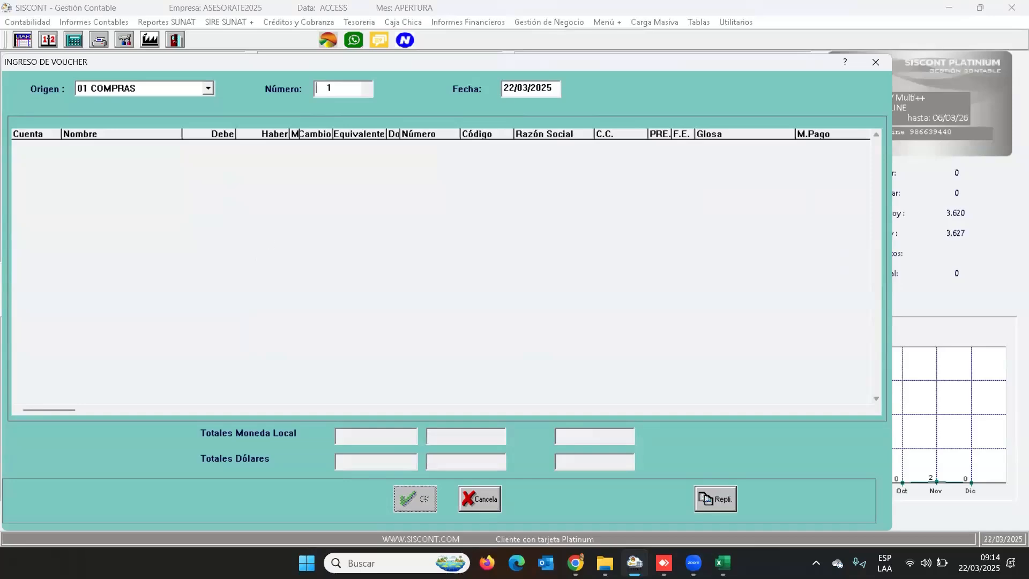
- Switch to Excel and shrink the workbook window, placing it below the header fields of the SISCONT voucher form
click(722, 562)
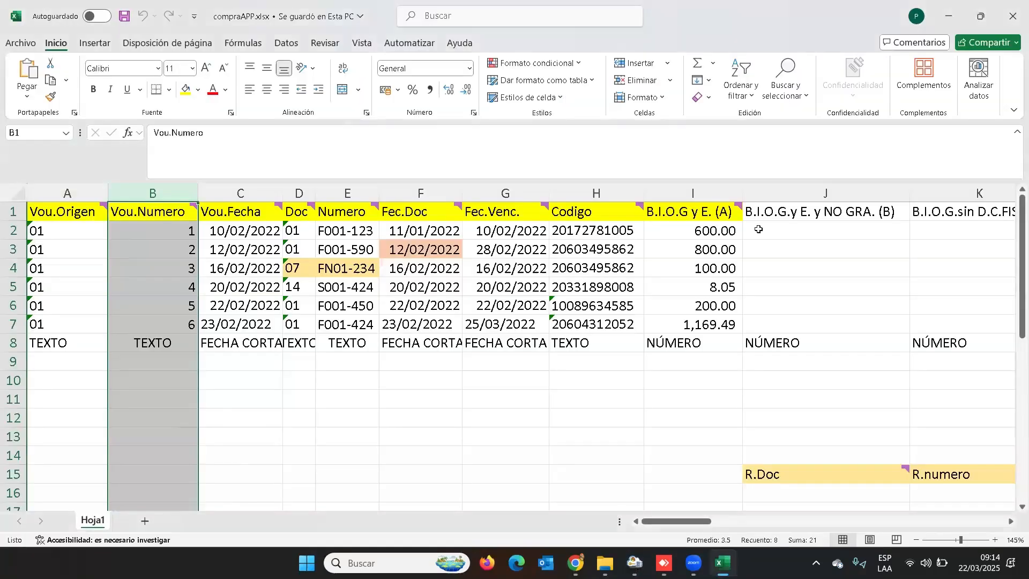
click(983, 17)
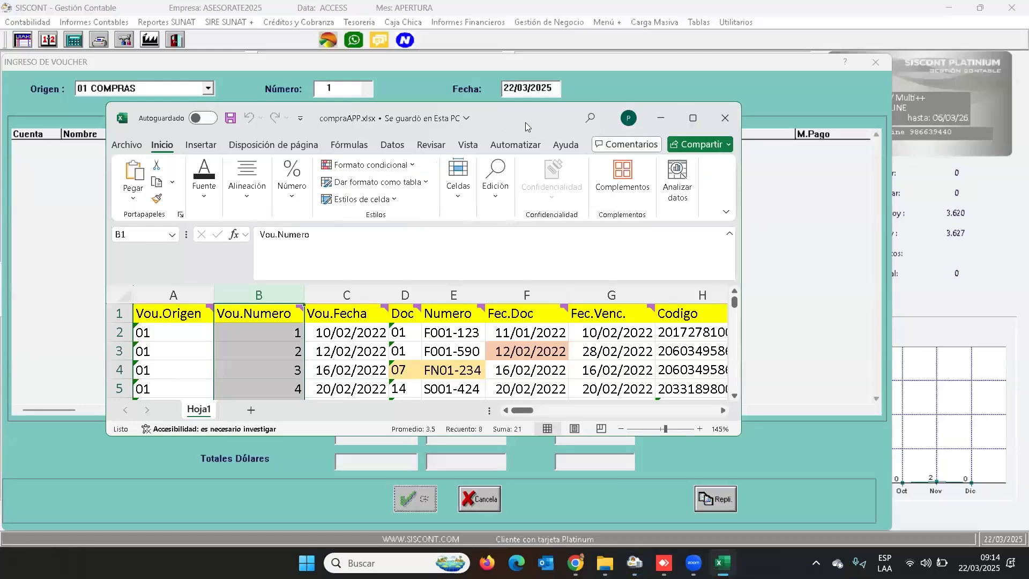
drag(525, 187, 525, 183)
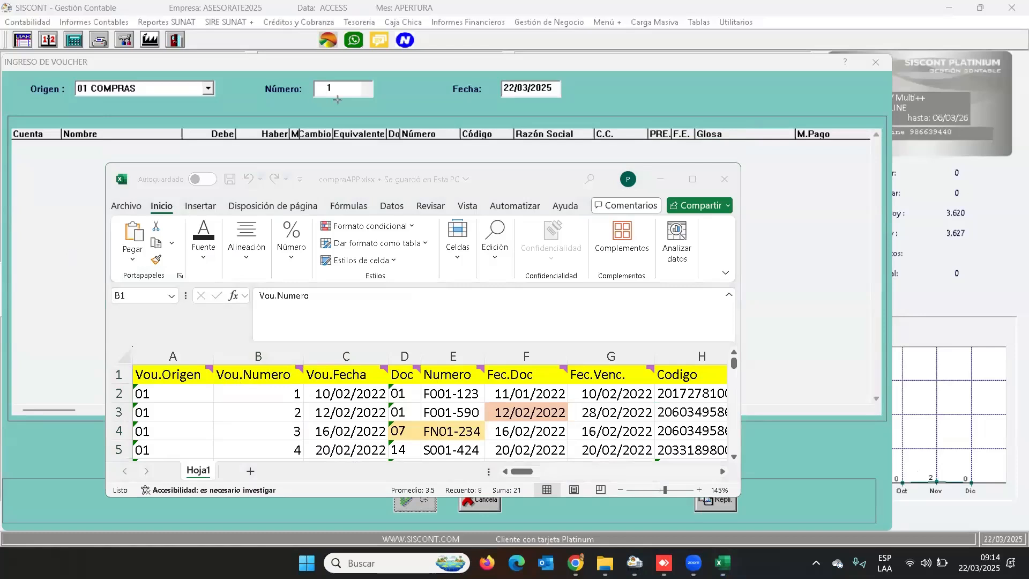
- Draw arrows linking the voucher form's Número and Fecha fields to the Vou.Numero and Vou.Fecha columns, and clear them
mouse_move(337, 100)
mouse_down()
mouse_move(257, 358)
mouse_move(259, 339)
mouse_up()
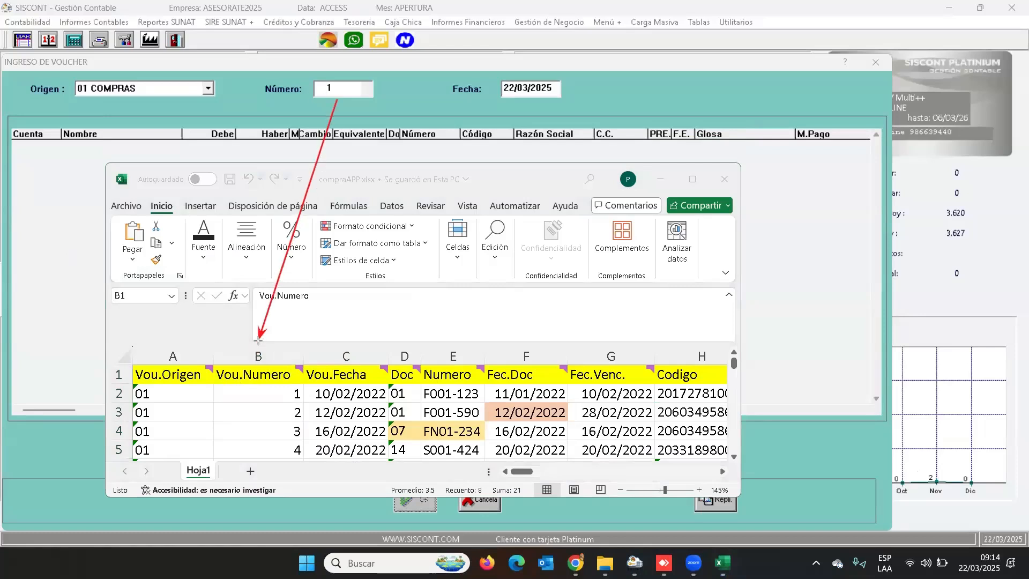
drag(524, 97, 472, 173)
drag(373, 349, 367, 356)
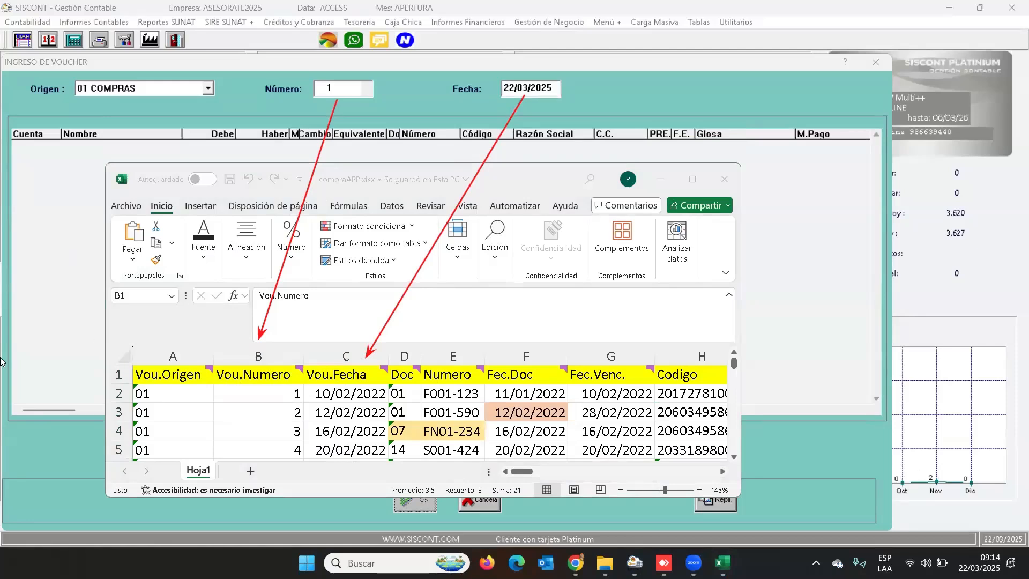
key(e)
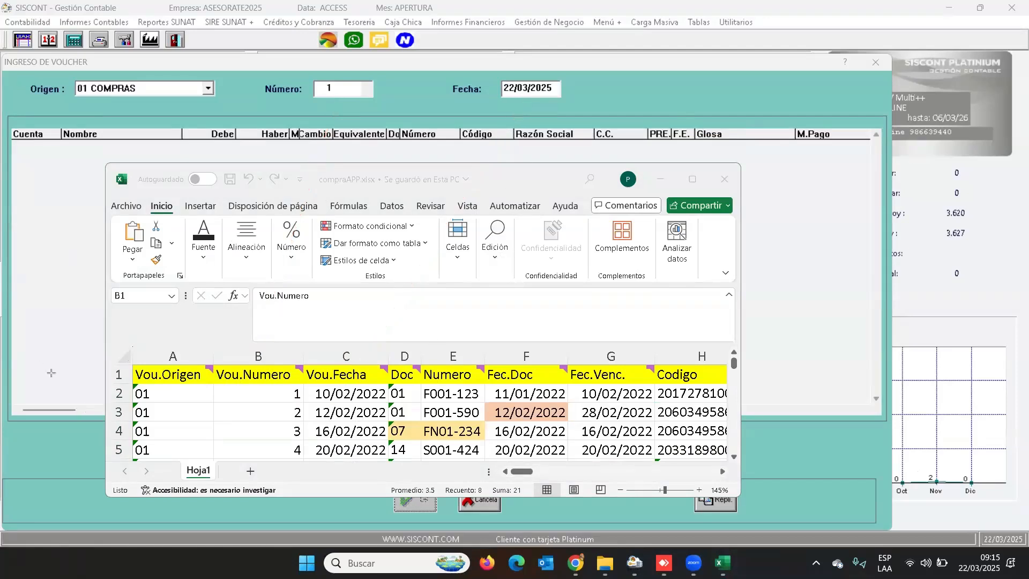
- Set the Vou.Fecha of the first voucher row to 22/03/2025
click(328, 396)
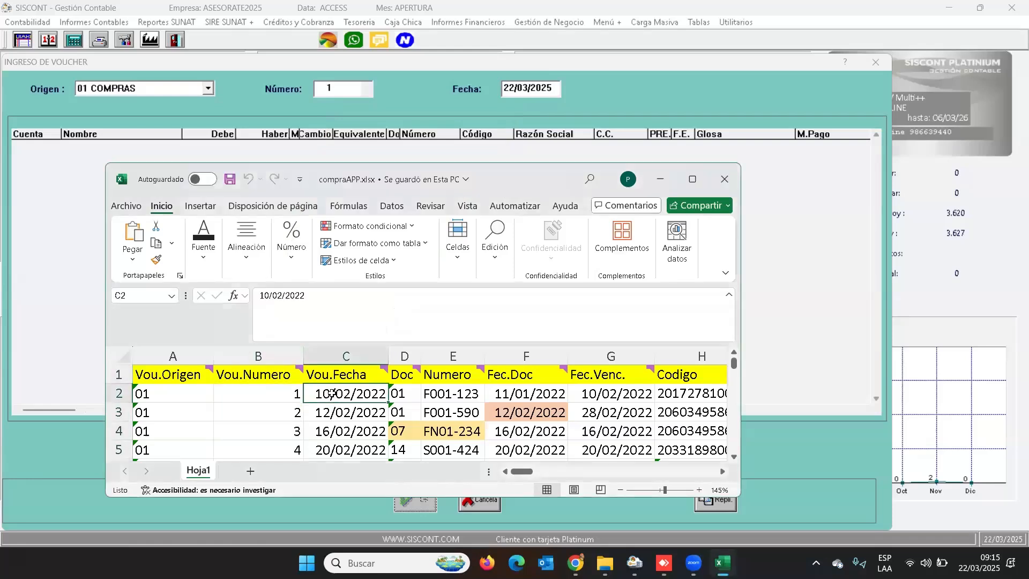
mouse_move(316, 366)
text(22/03/2025)
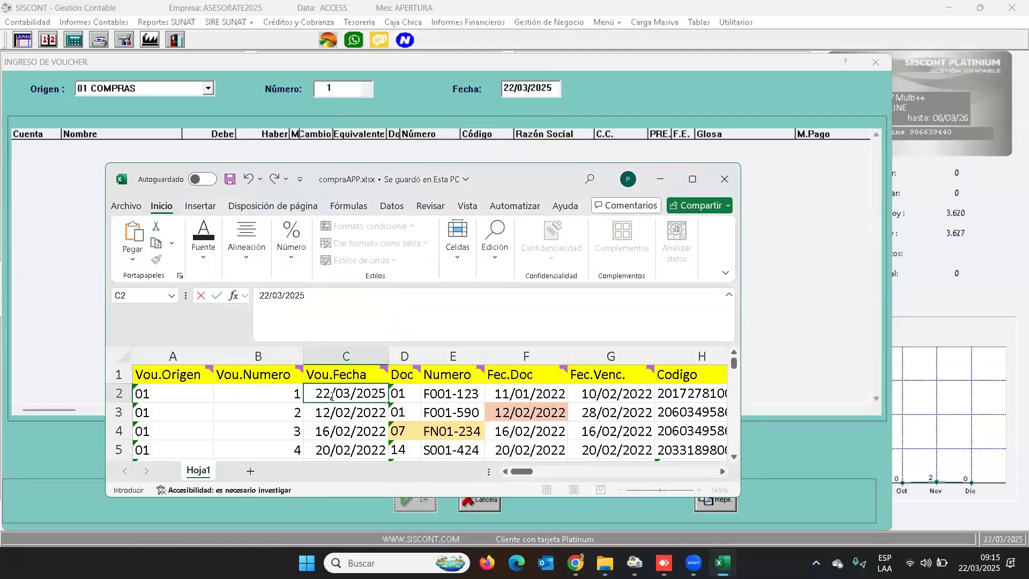
click(535, 395)
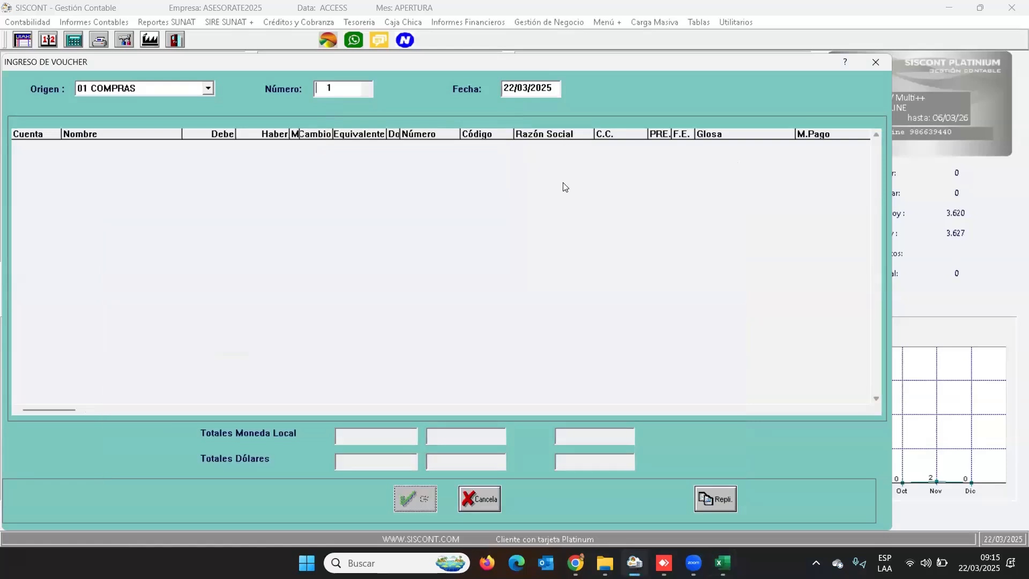
- Return to SISCONT, close the voucher entry form and set the working month to 3 (March)
click(564, 154)
click(876, 63)
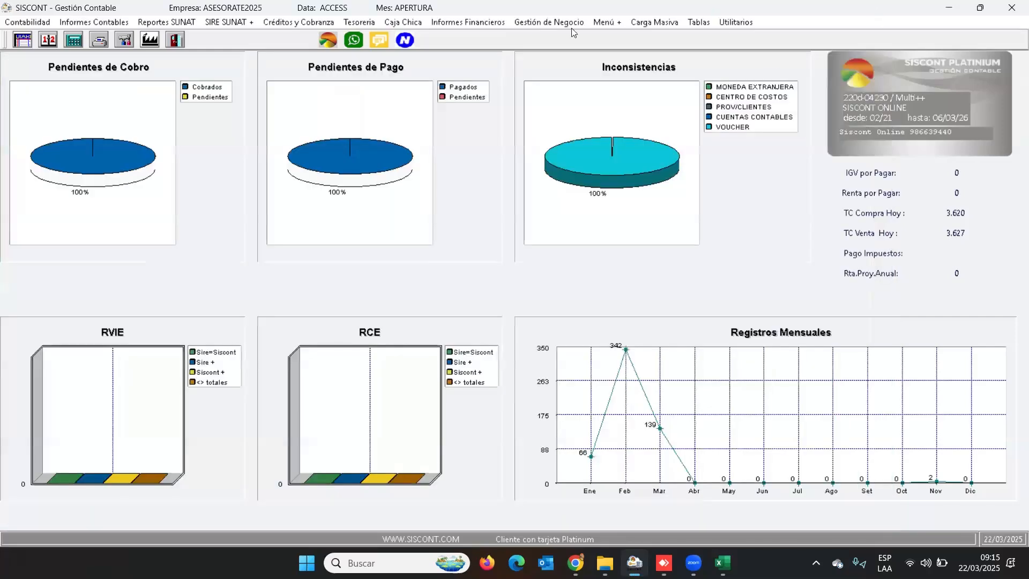
click(45, 45)
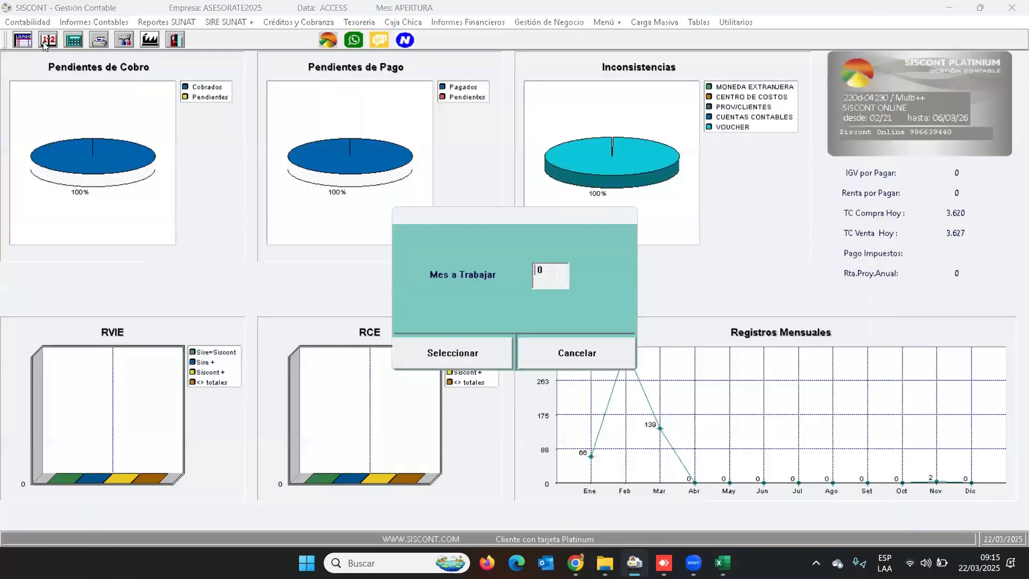
text(3)
click(453, 354)
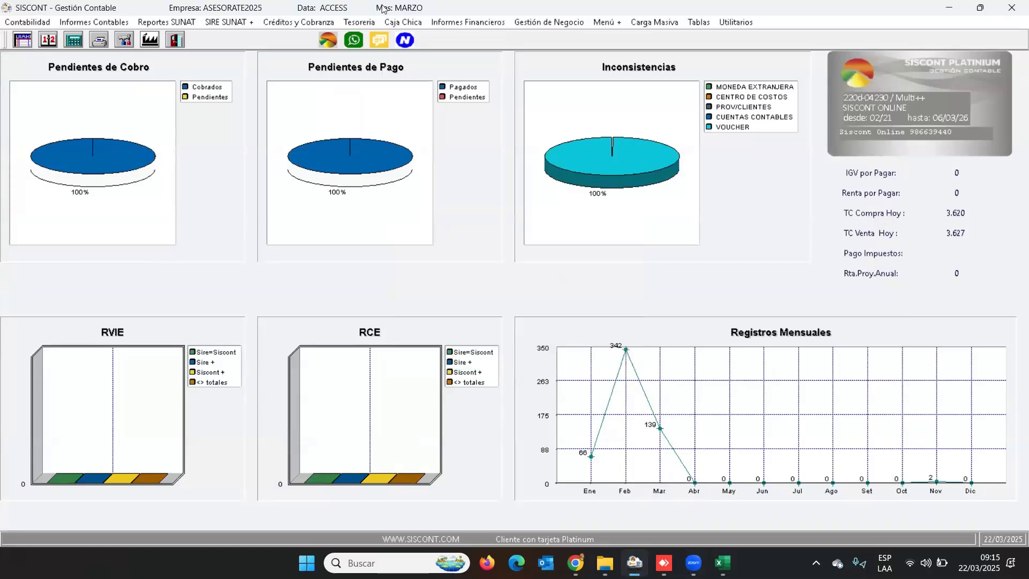
- Look up voucher number 1 of origin 01 COMPRAS for March, and close the voucher form
click(22, 42)
key(Down)
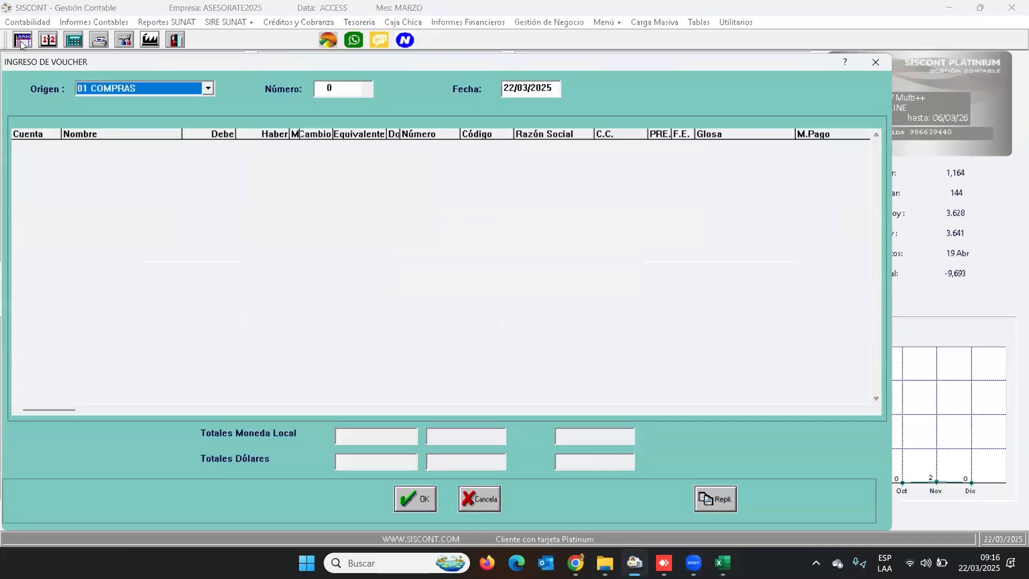
key(Return)
text(1)
key(Return)
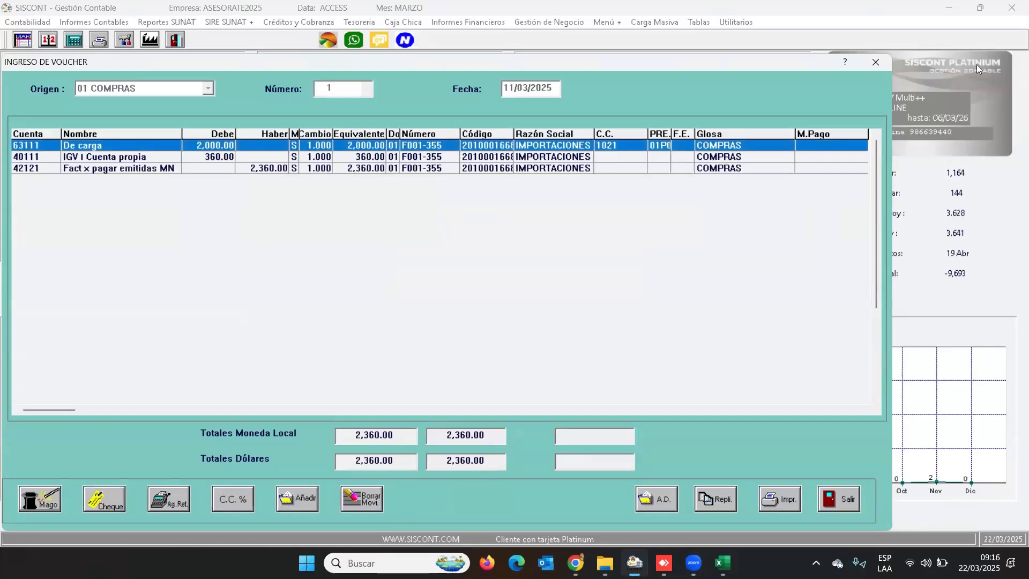
click(886, 62)
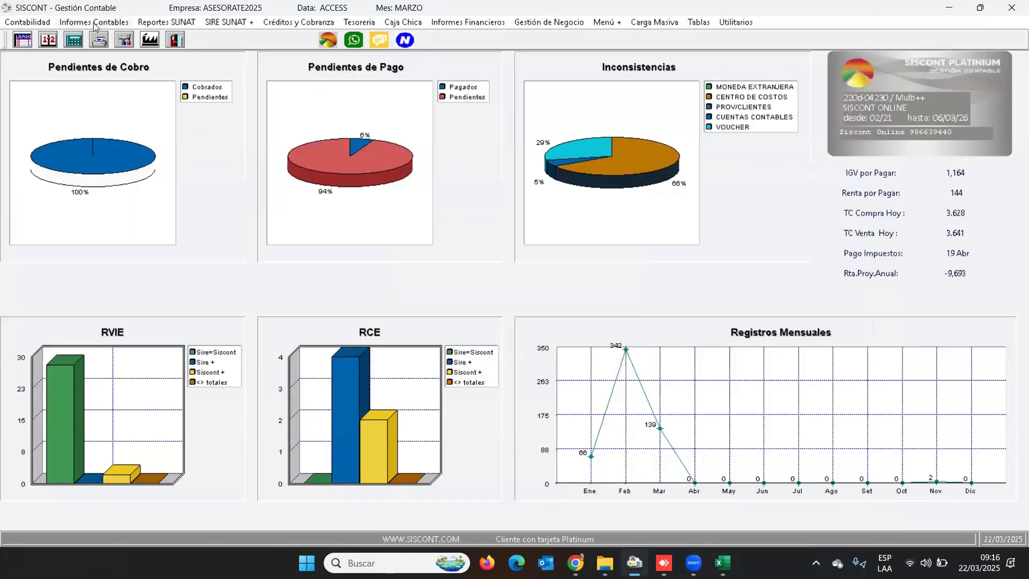
- Delete the March vouchers of origin 01 COMPRAS from number 1 to 20
click(33, 23)
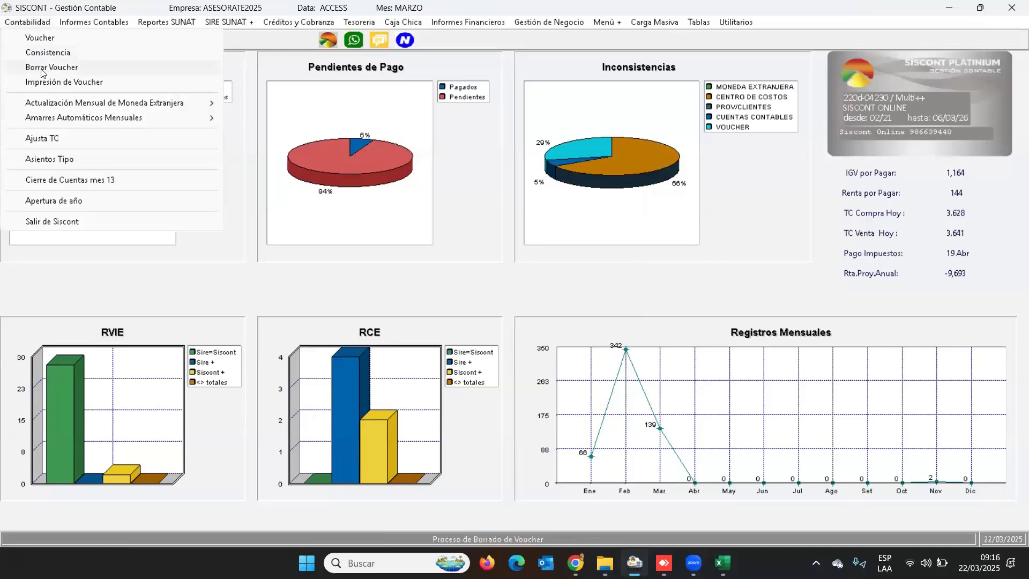
click(43, 69)
key(Down)
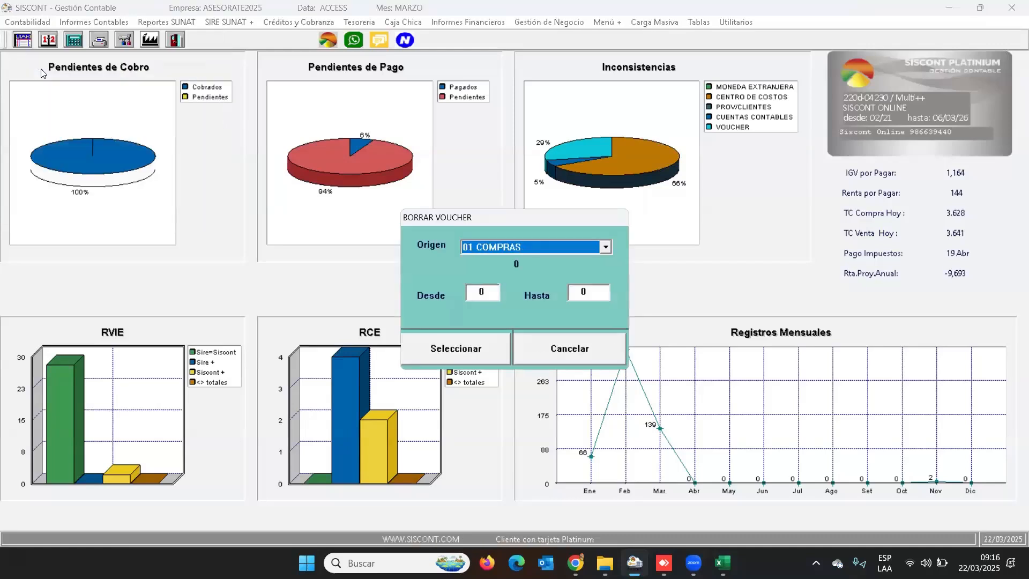
key(Return)
text(1)
key(Return)
text(20)
click(487, 339)
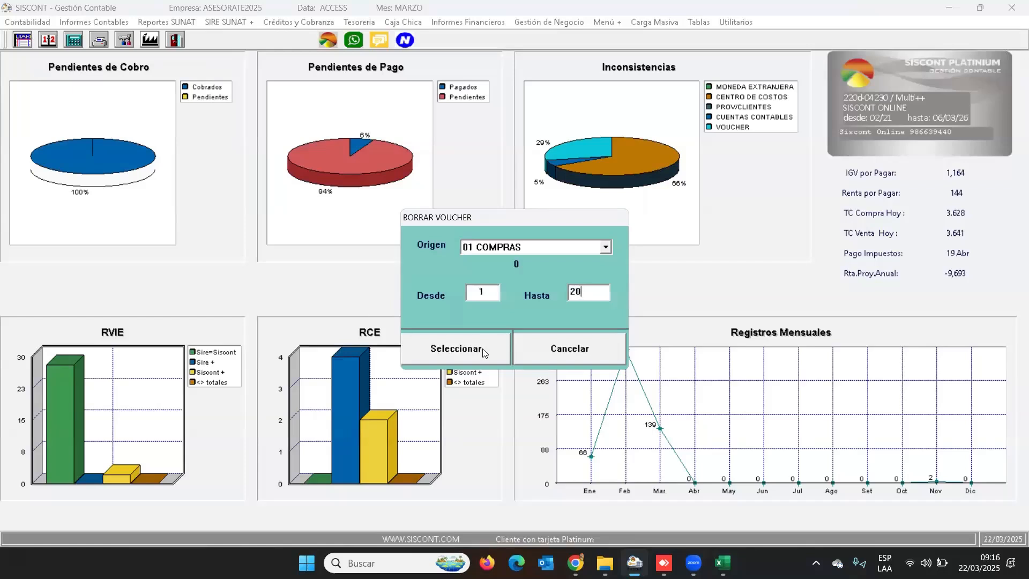
click(534, 331)
click(534, 326)
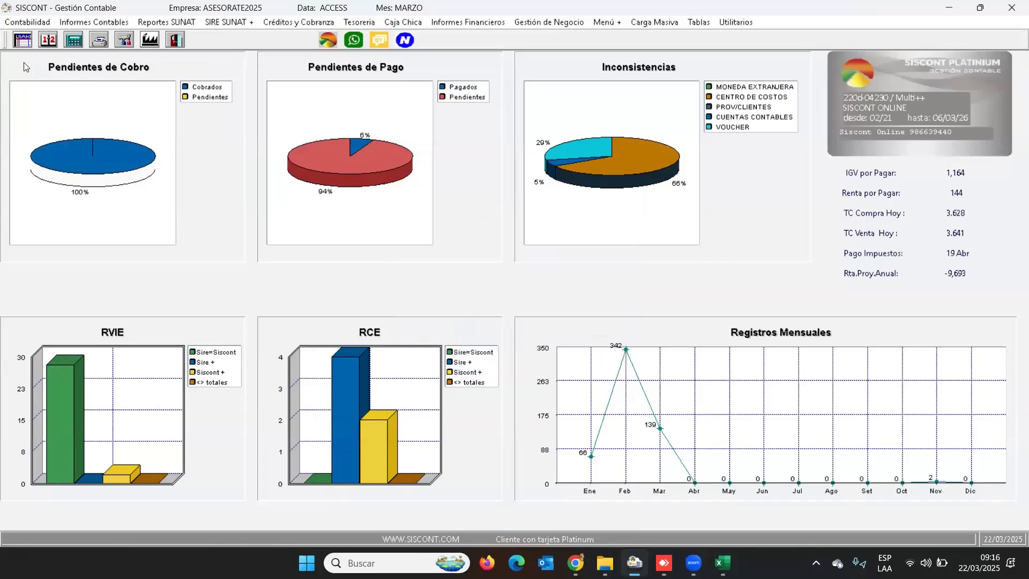
- Process the March purchase register to check for remaining purchases, and close it
click(94, 22)
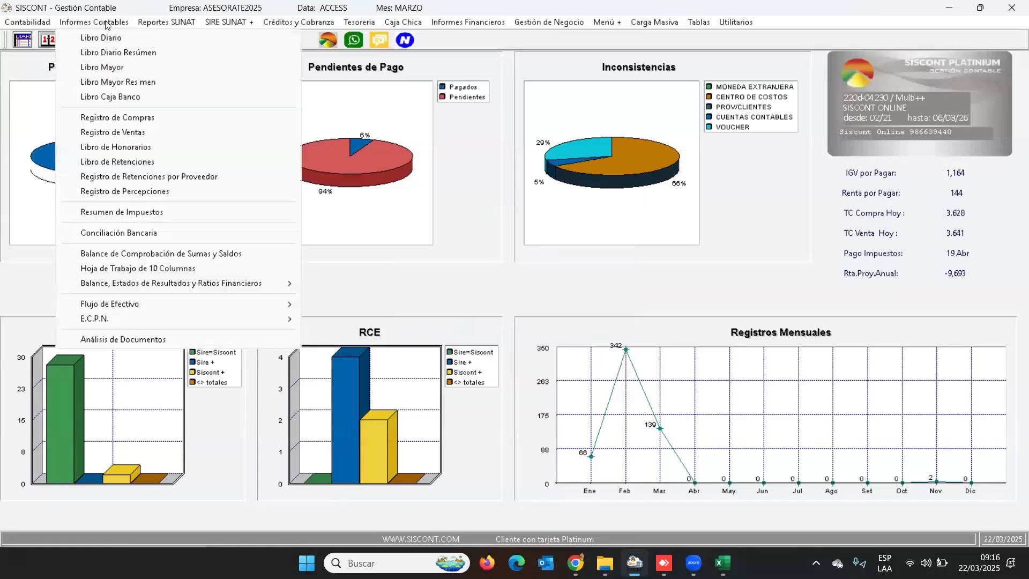
click(117, 117)
click(67, 509)
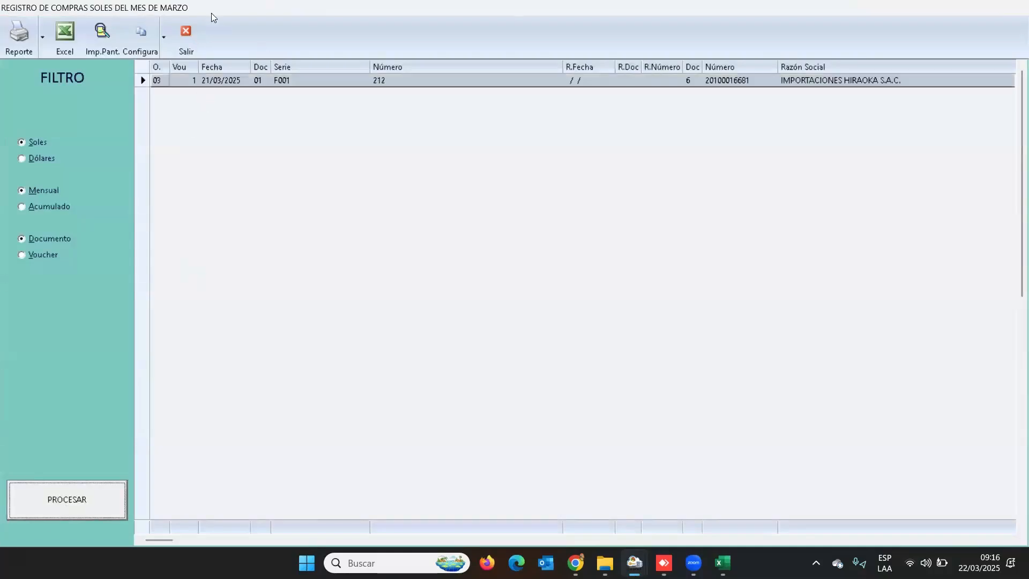
click(188, 31)
- Delete voucher number 1 of origin 03 CAJA for March
click(31, 24)
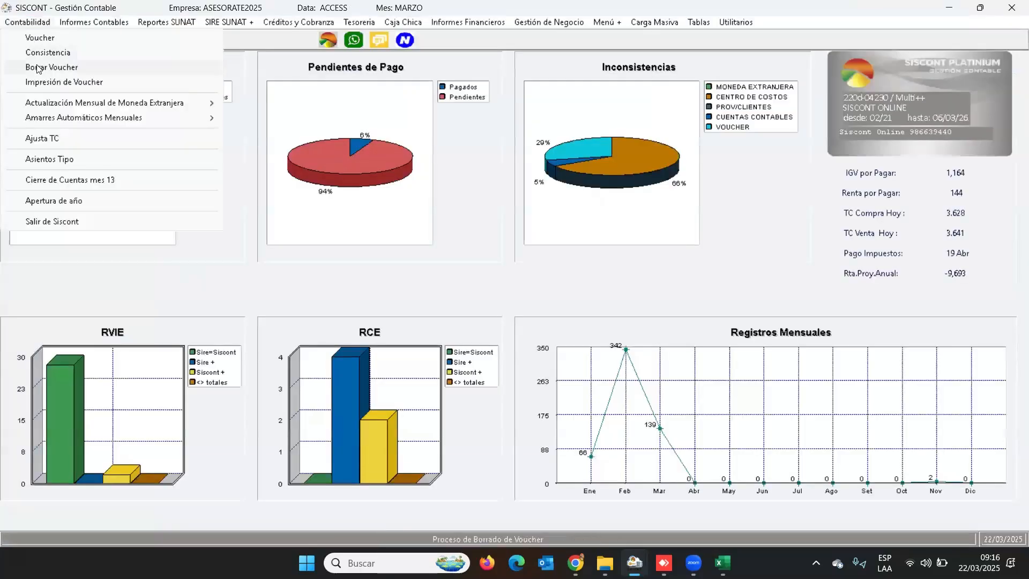
click(37, 68)
key(Down)
key(Down)
key(Down)
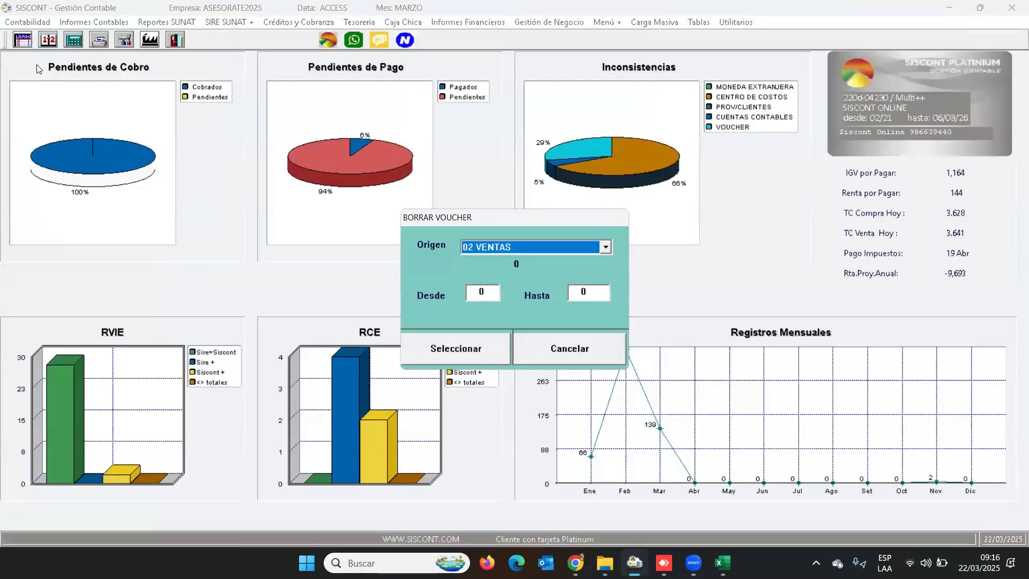
key(Return)
text(1)
key(Return)
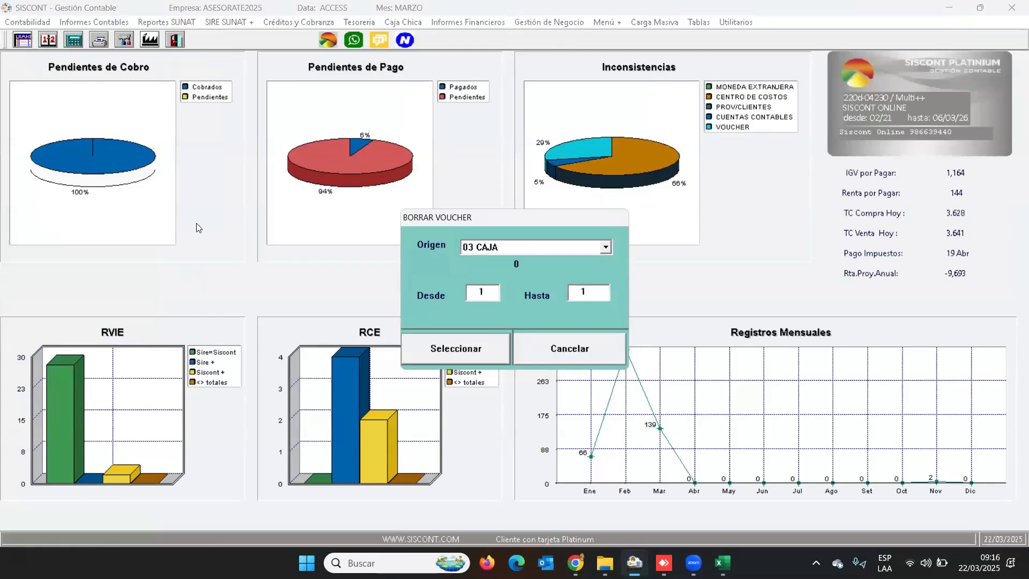
click(453, 356)
click(544, 328)
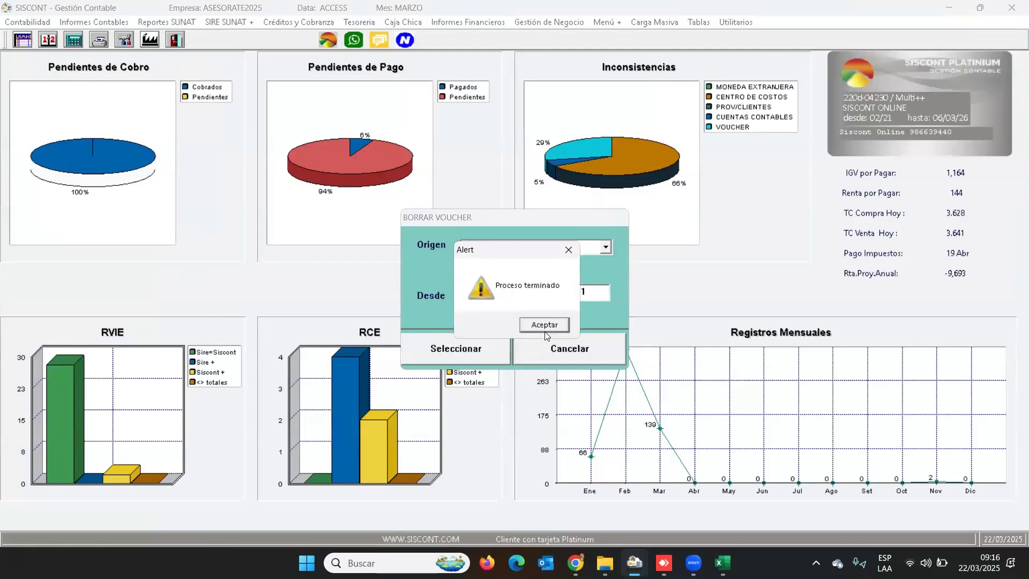
click(545, 330)
- Process the March purchase register again to check it after the CAJA voucher deletion, and close it
click(112, 23)
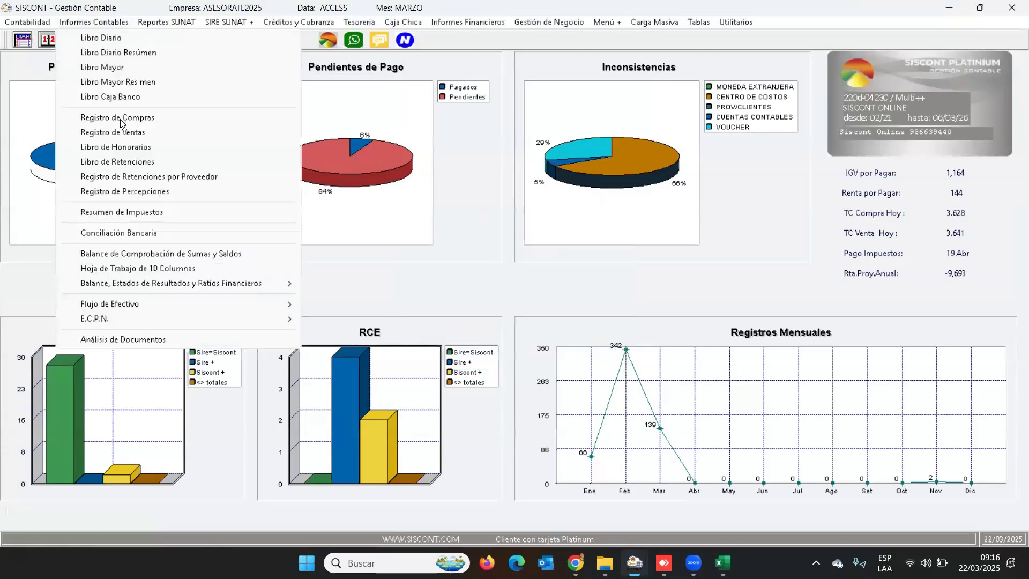
click(122, 119)
click(109, 492)
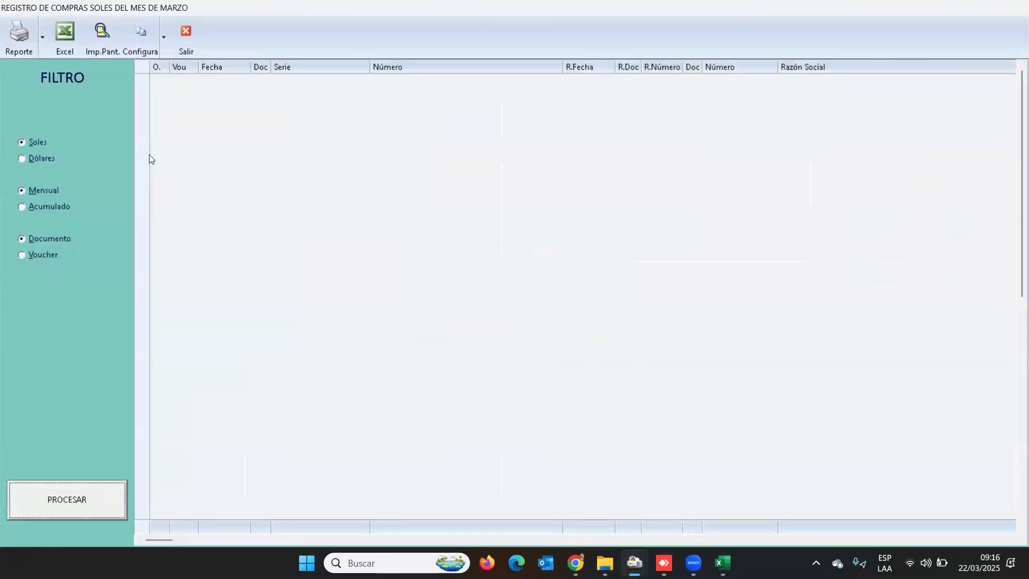
click(186, 35)
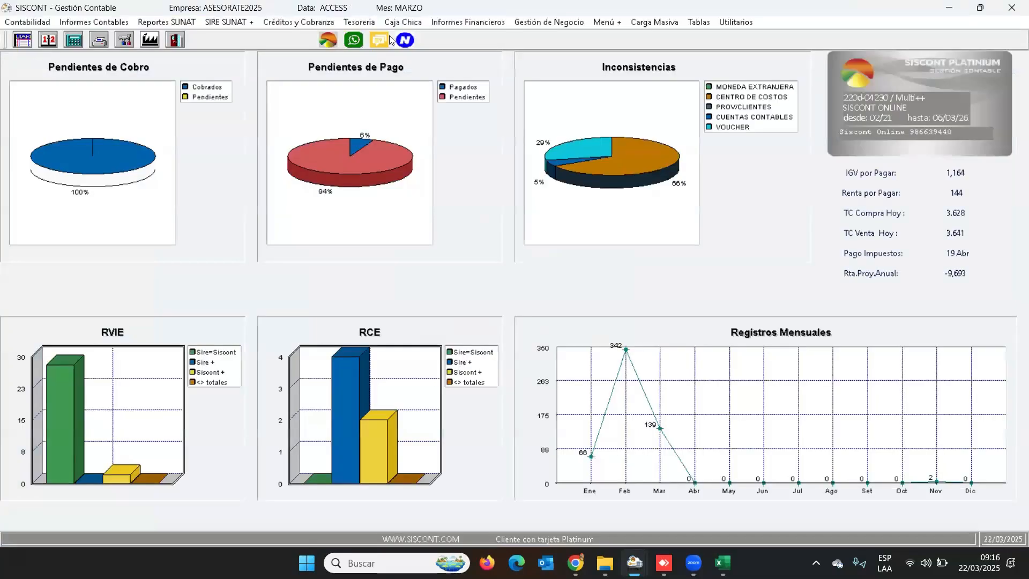
- Open the origins table and select the 01 COMPRAS origin to review its monthly voucher numbering
click(699, 22)
click(718, 52)
click(204, 109)
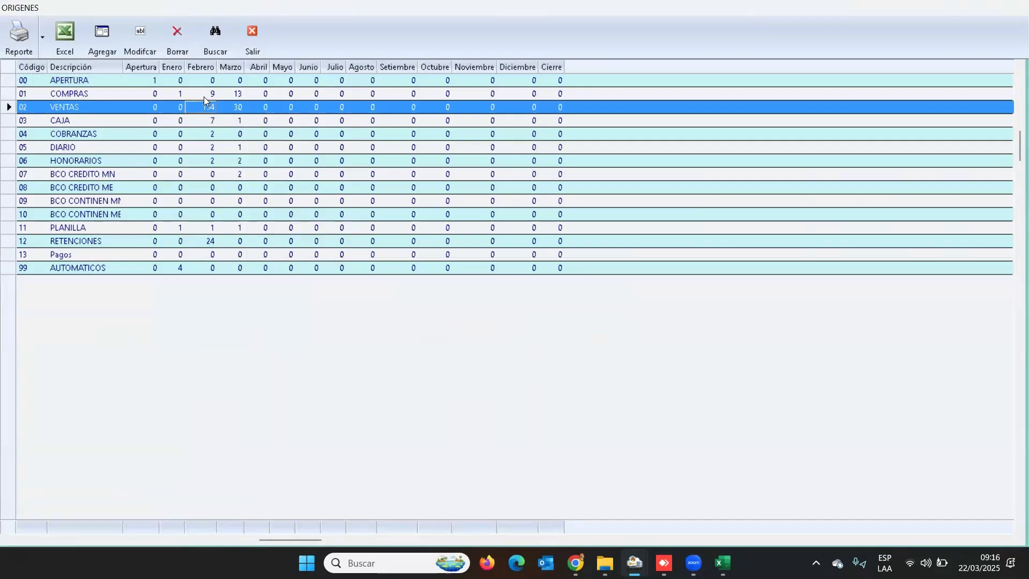
click(206, 95)
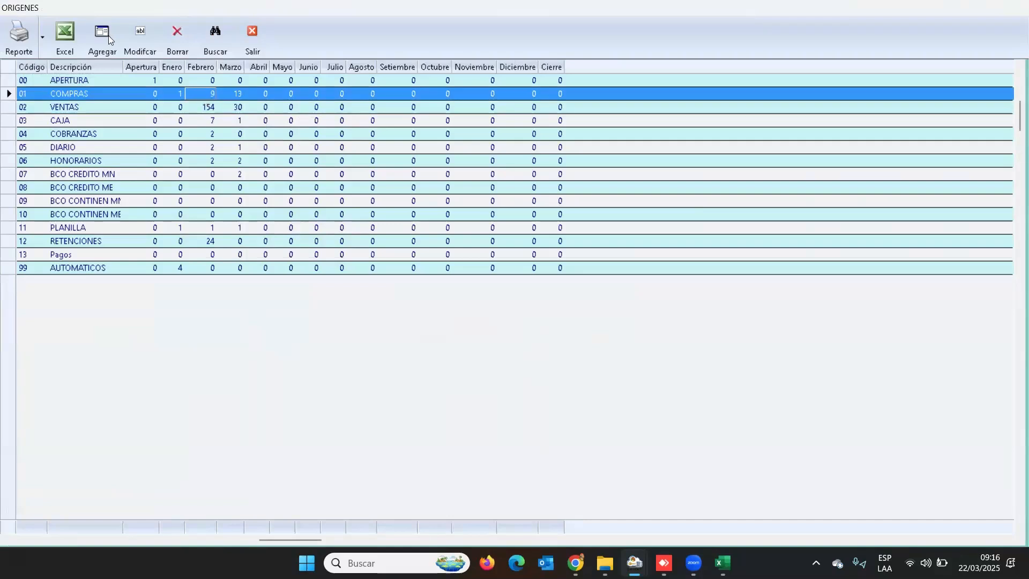
- Reset the March voucher number of the 01 COMPRAS origin to 0 and close the origins table
click(138, 41)
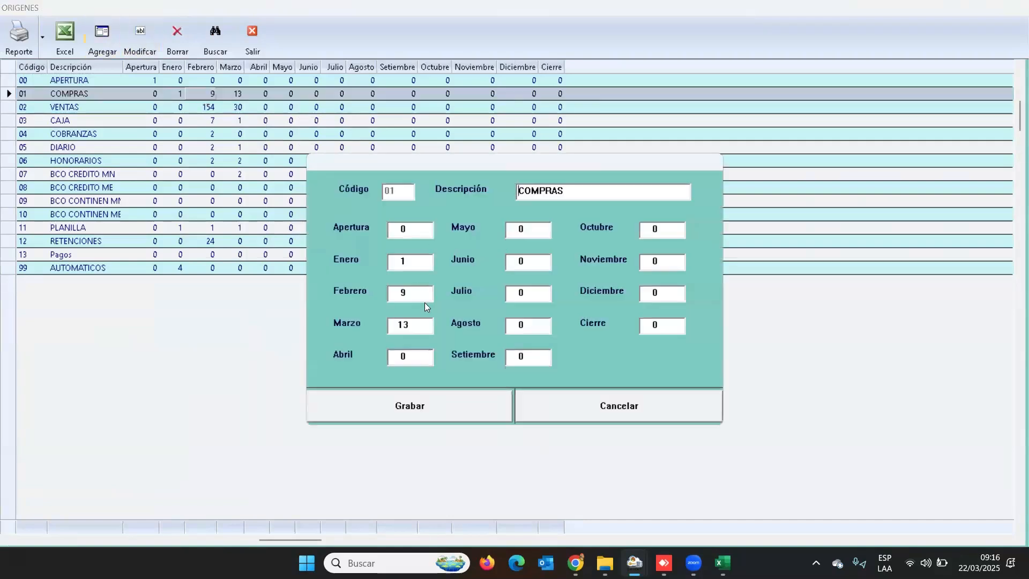
key(Tab)
text(0)
key(Return)
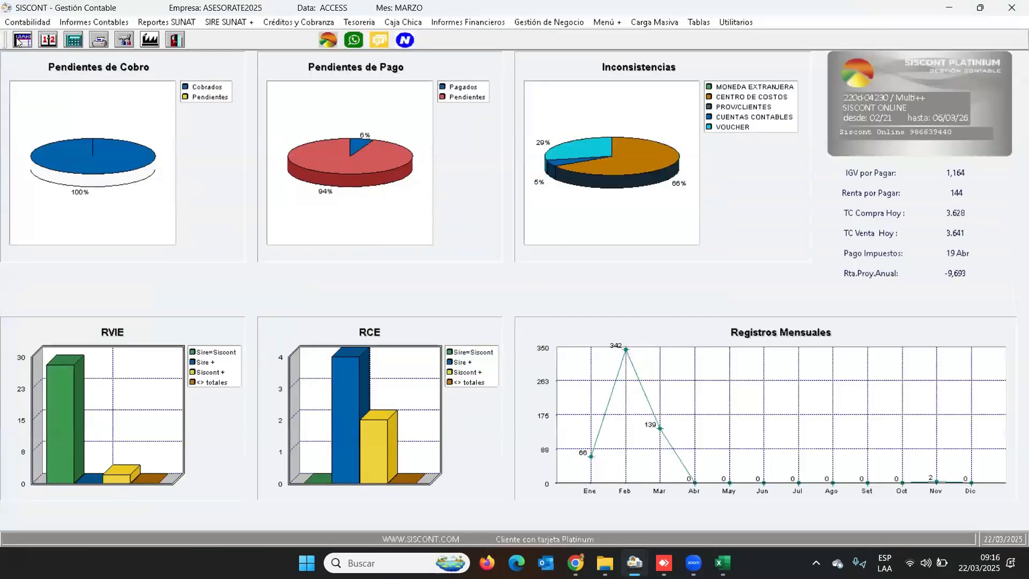
- Start voucher number 1 for origin 01 COMPRAS with the Mago form and set its document date to 22/02/2025
click(17, 42)
key(Down)
key(Return)
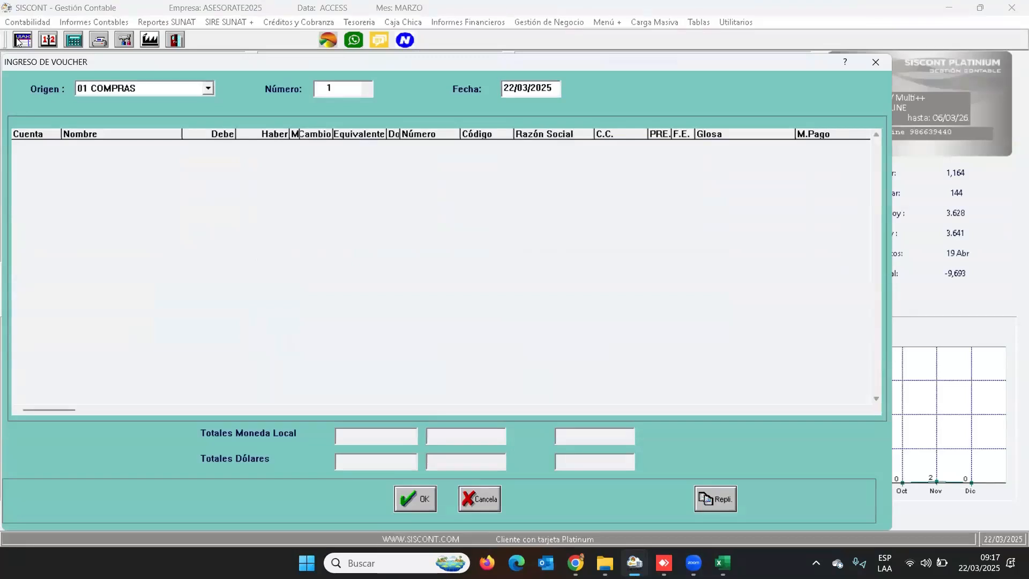
key(Return)
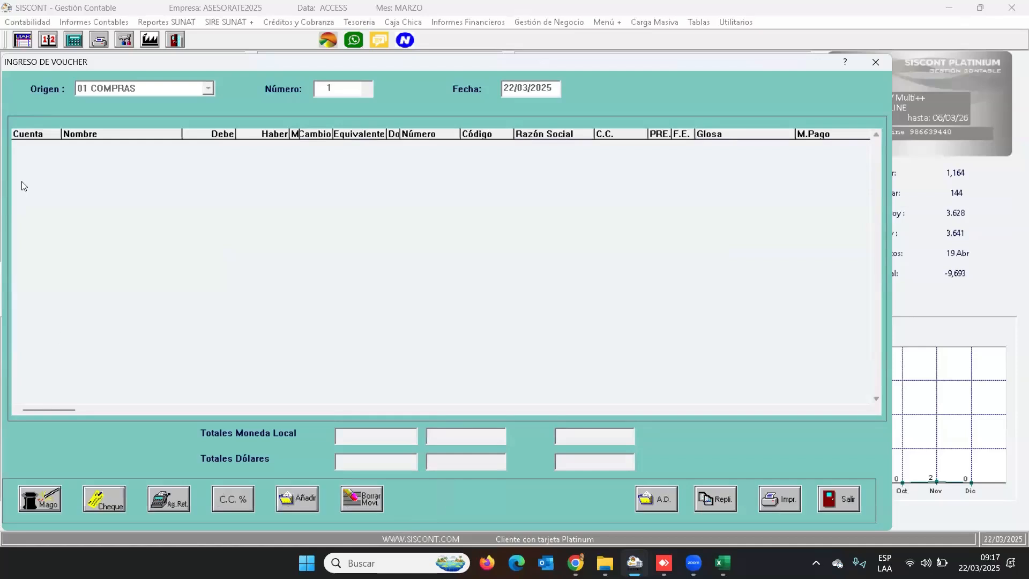
click(43, 493)
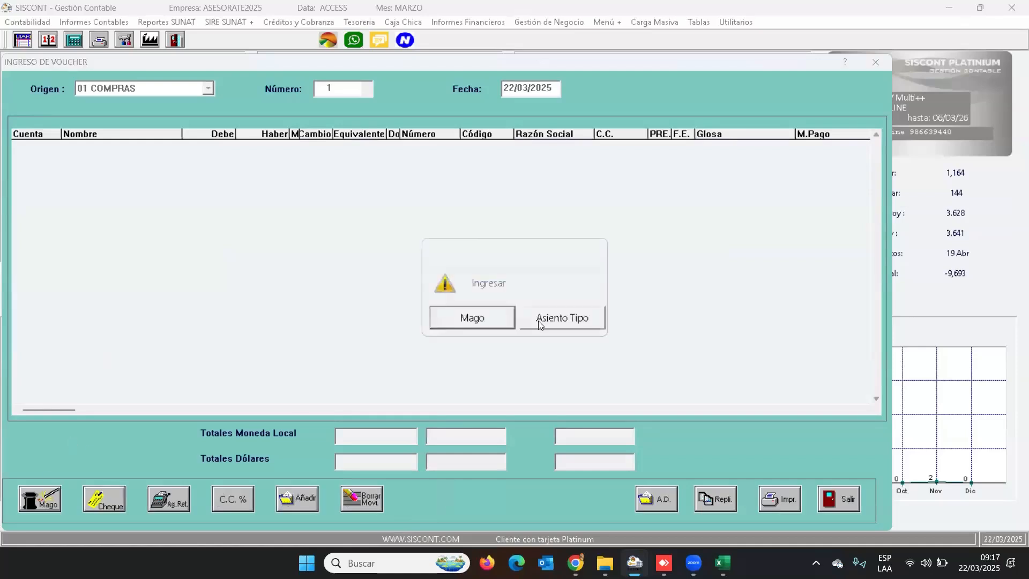
click(490, 318)
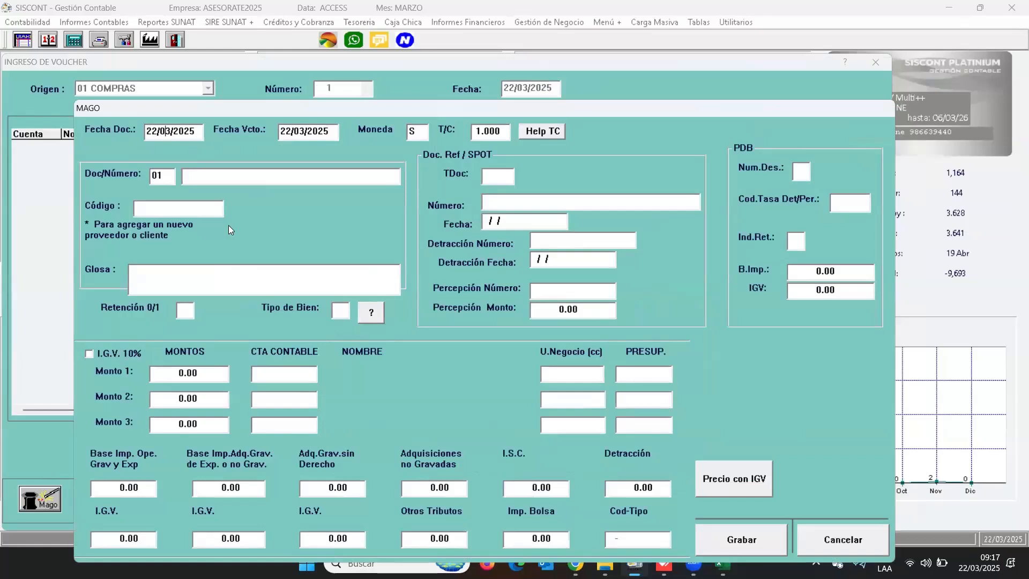
text(02)
- Switch to the compraAPP workbook in Excel and set the first purchase's Fec.Doc in F2 to 22/02/2025
click(720, 565)
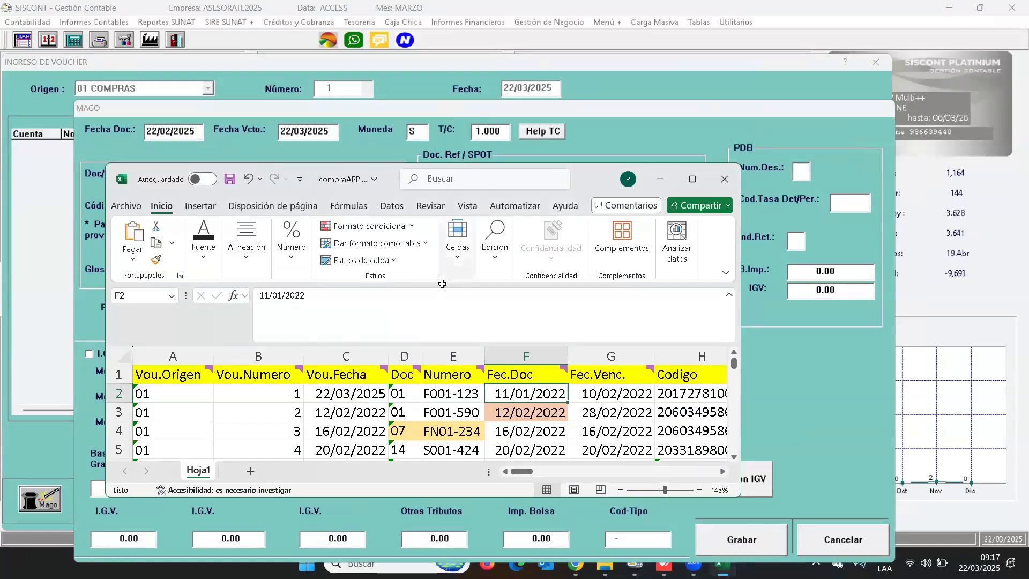
mouse_move(512, 375)
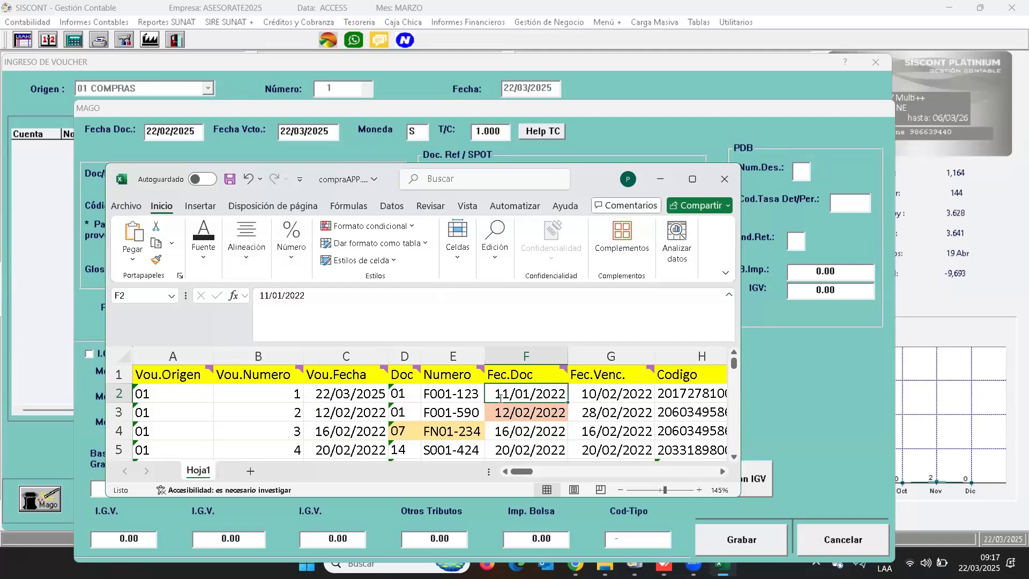
text(22/)
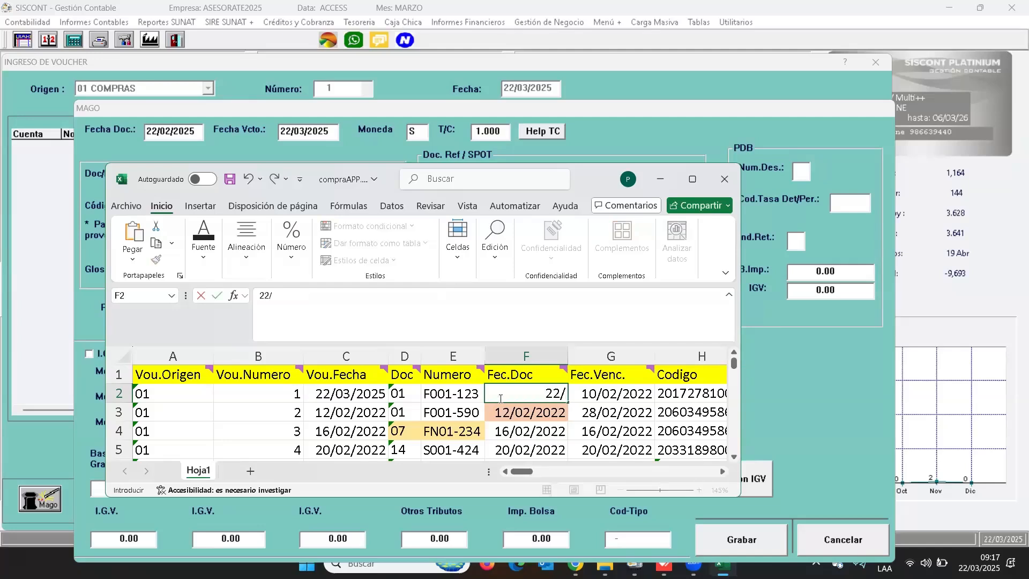
text(02/2025)
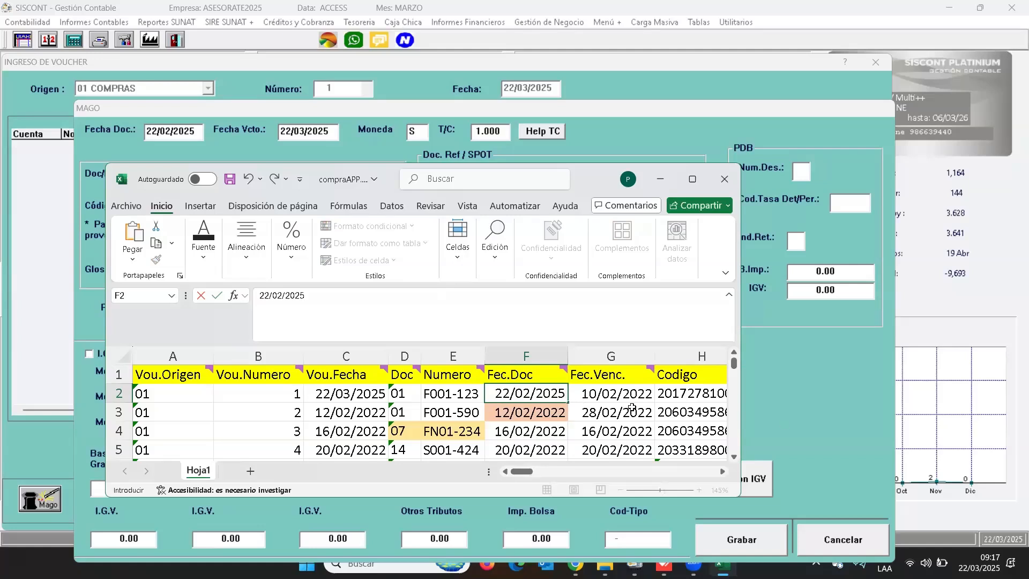
click(616, 400)
- Copy the voucher date 22/03/2025 from C2 into the Fec.Venc. cell G2
click(343, 394)
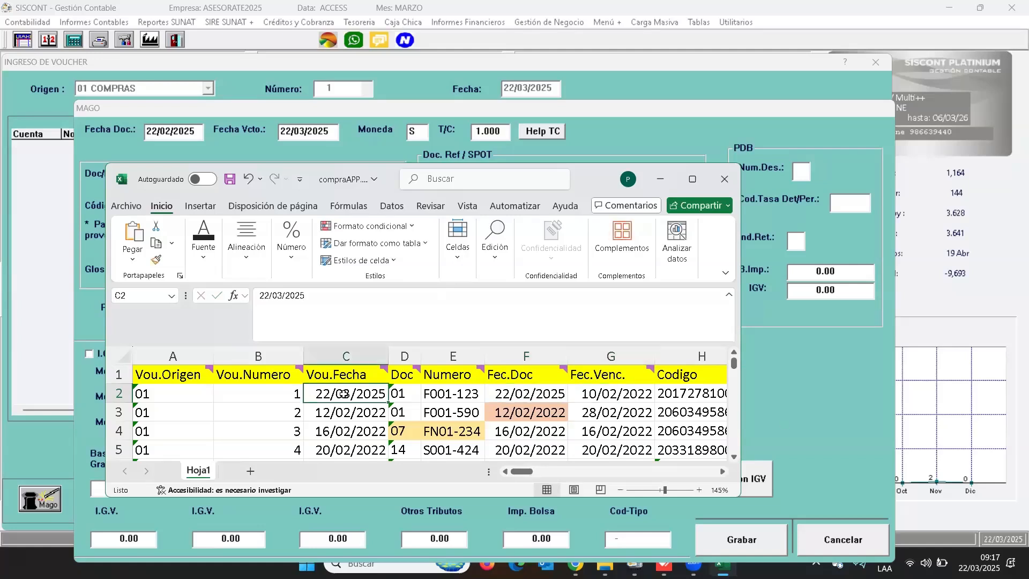
key(ctrl+c)
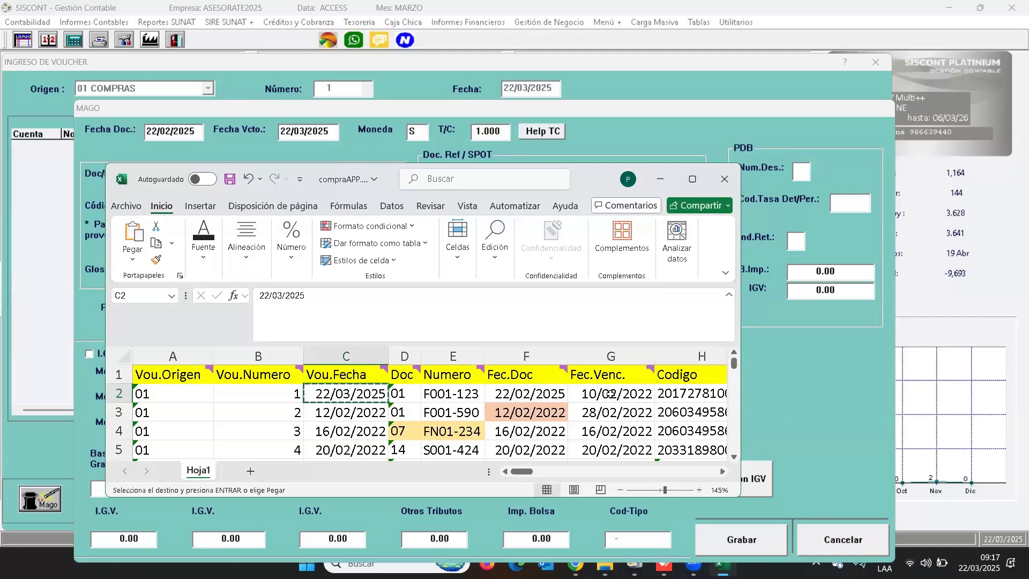
click(610, 394)
key(ctrl+v)
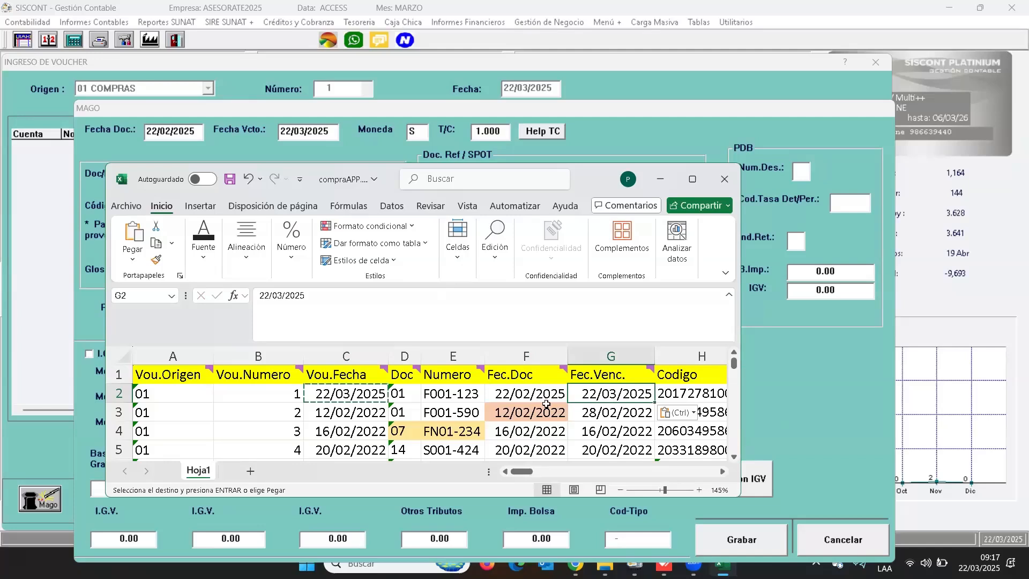
key(Escape)
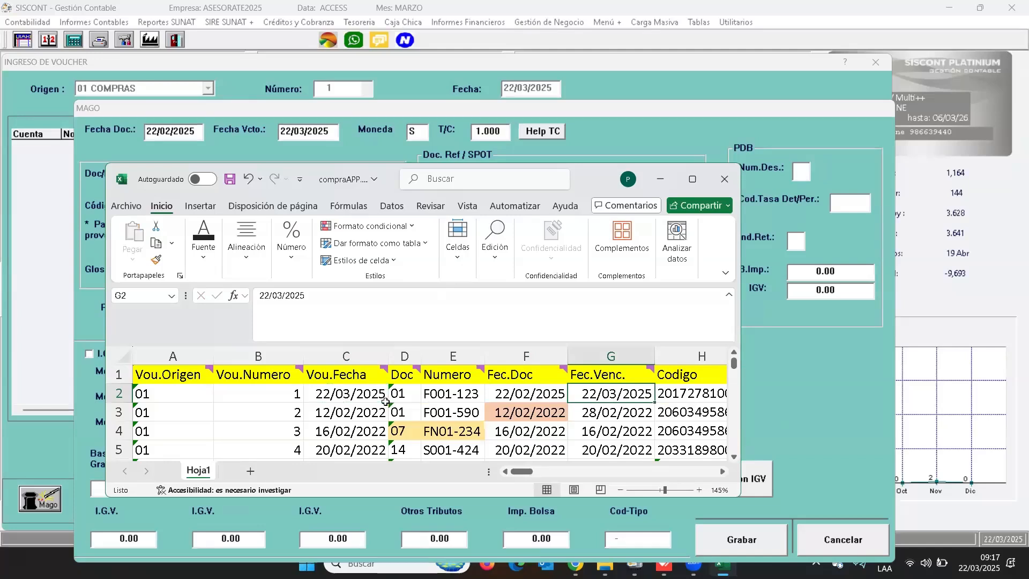
- Compare the Vou.Fecha, Fec.Doc and Fec.Venc. columns with the voucher date, document date and due date fields in SISCONT
click(353, 350)
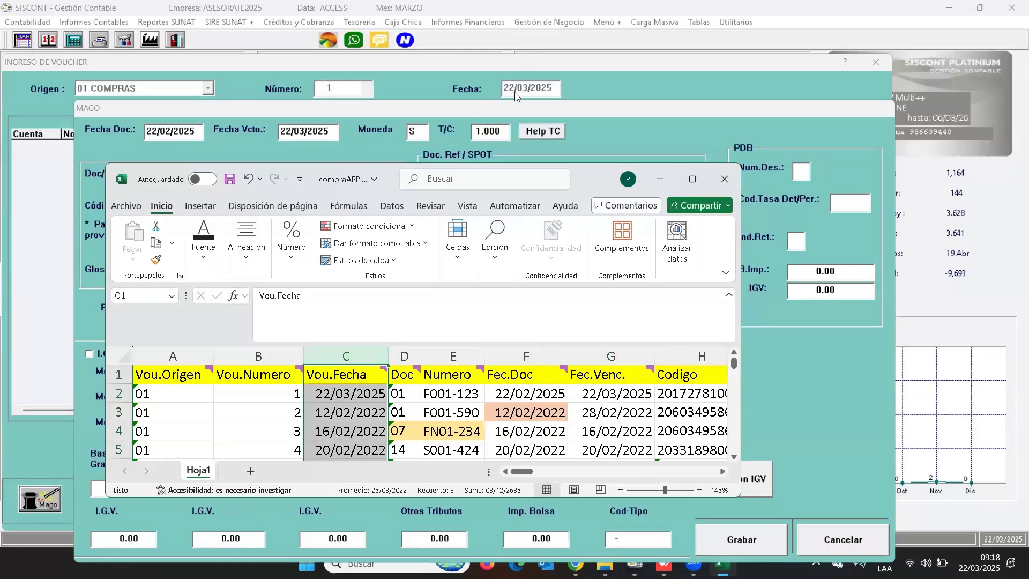
click(511, 369)
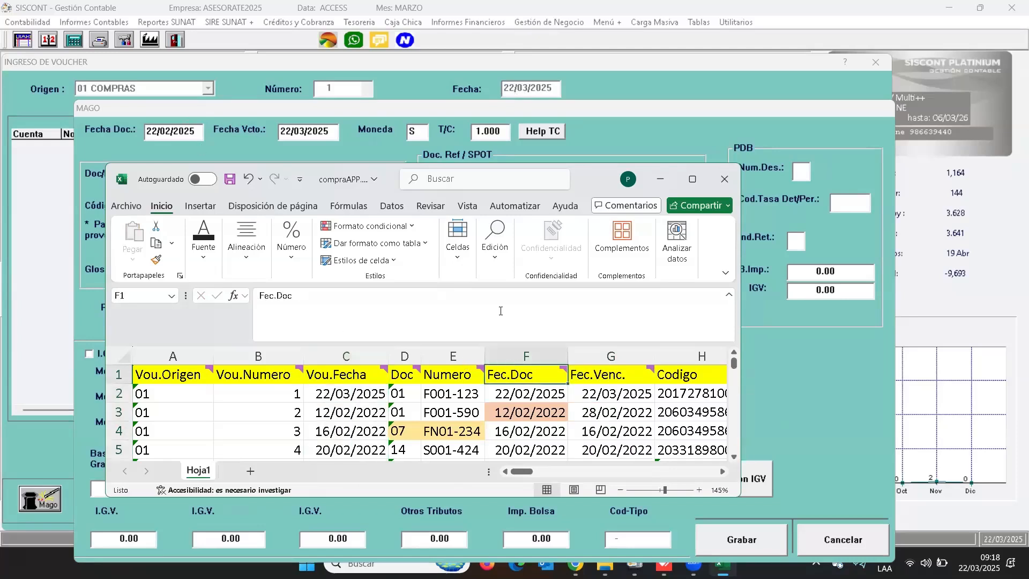
click(603, 394)
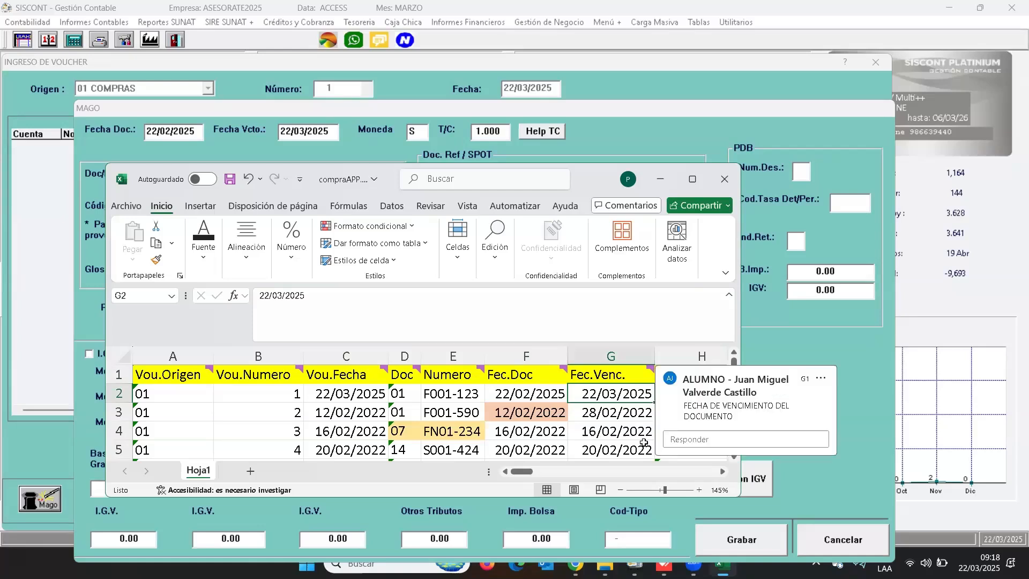
click(44, 179)
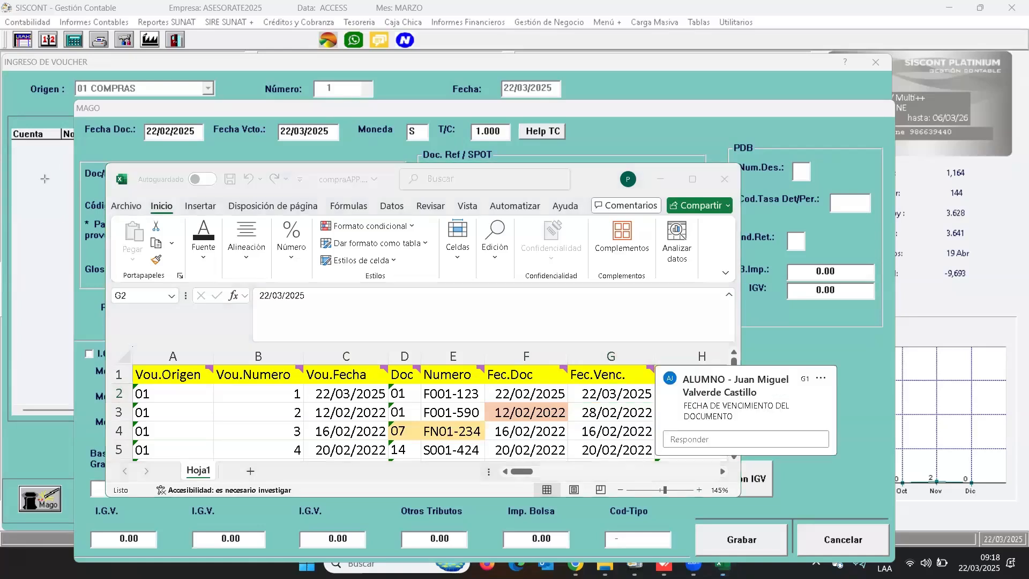
drag(201, 140, 382, 290)
drag(453, 341, 502, 356)
drag(321, 142, 508, 309)
drag(583, 343, 606, 358)
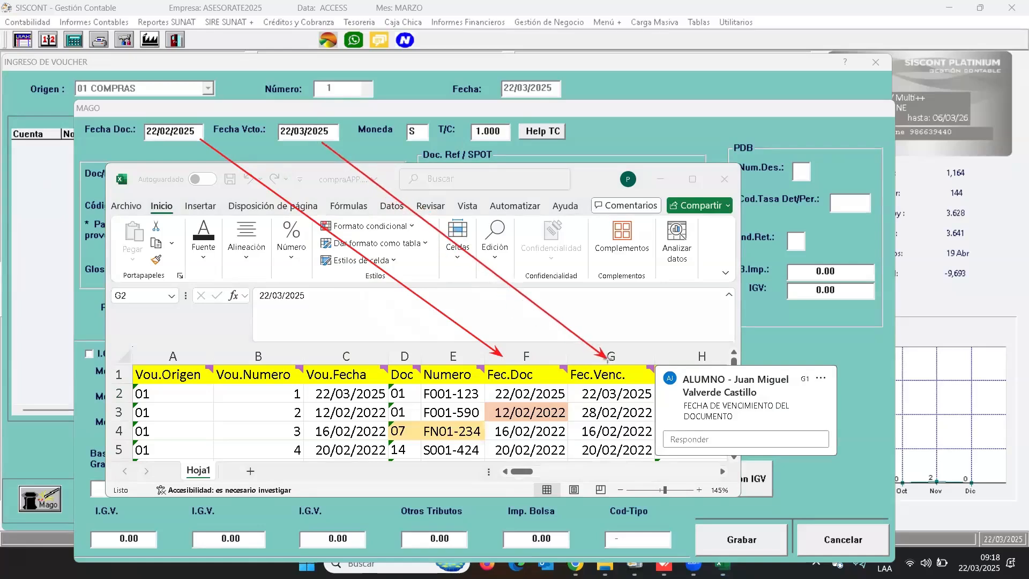
drag(513, 97, 385, 357)
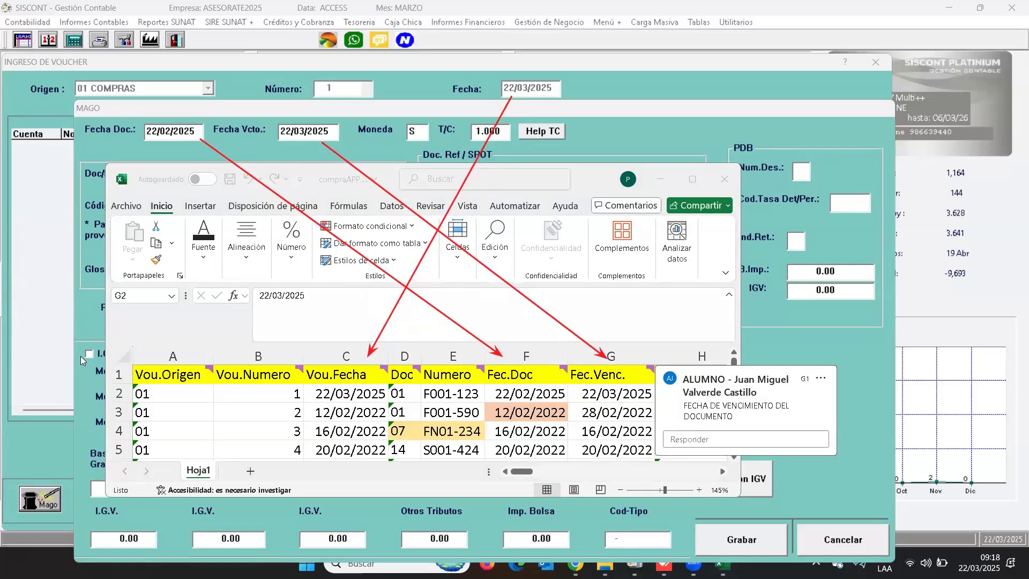
key(e)
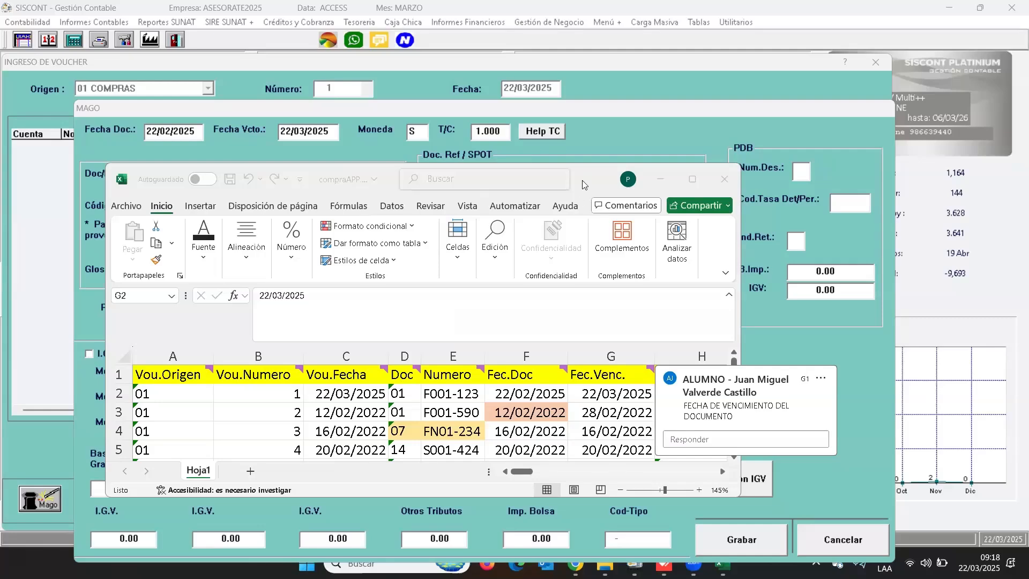
- Enter F001-535 as the number of the type 01 document in the Mago form
drag(257, 170, 228, 242)
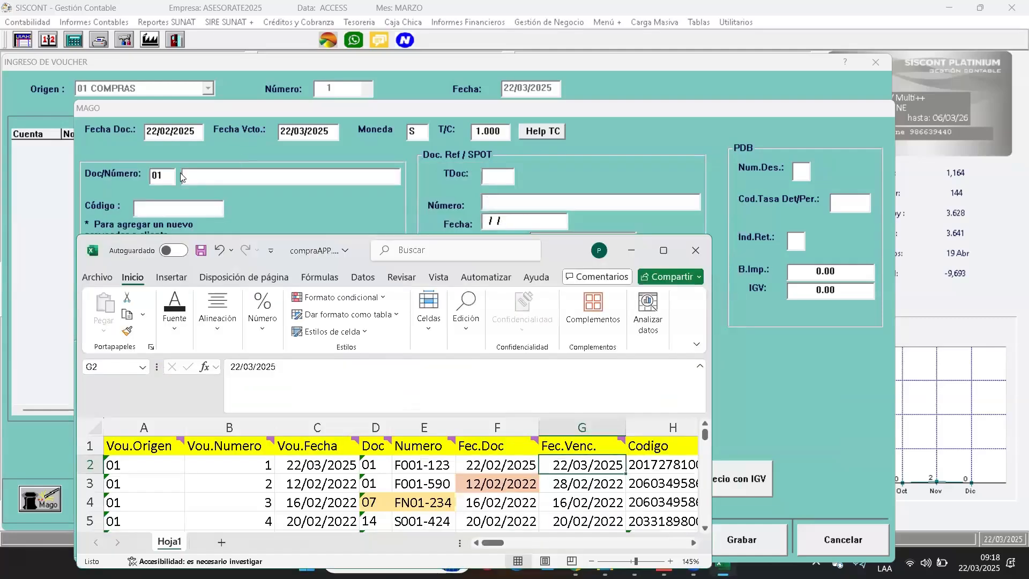
click(162, 176)
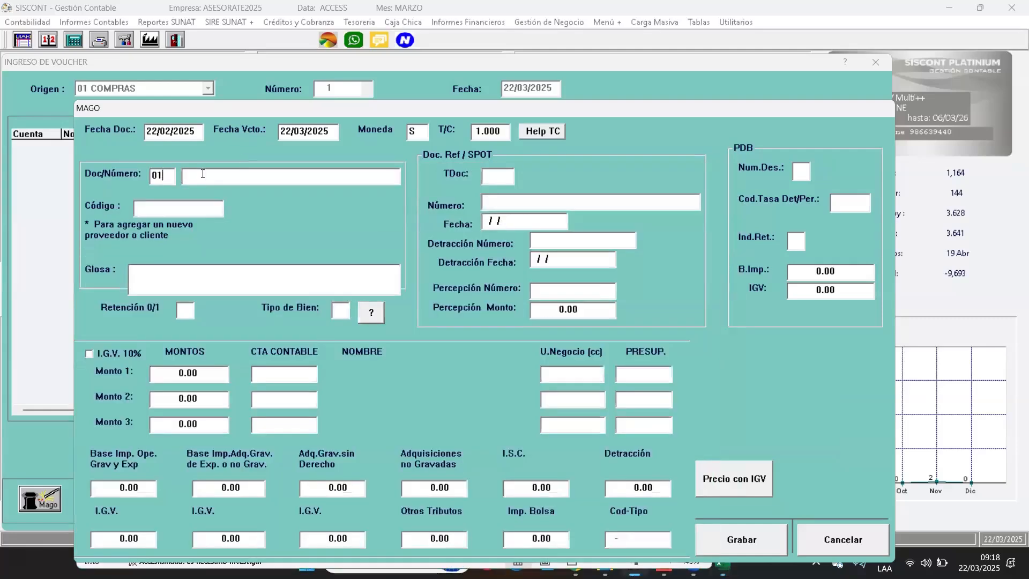
click(204, 177)
text(F001-535)
- Return to the workbook and compare its Doc and Numero columns with the document type and number in the Mago form
key(alt+Tab)
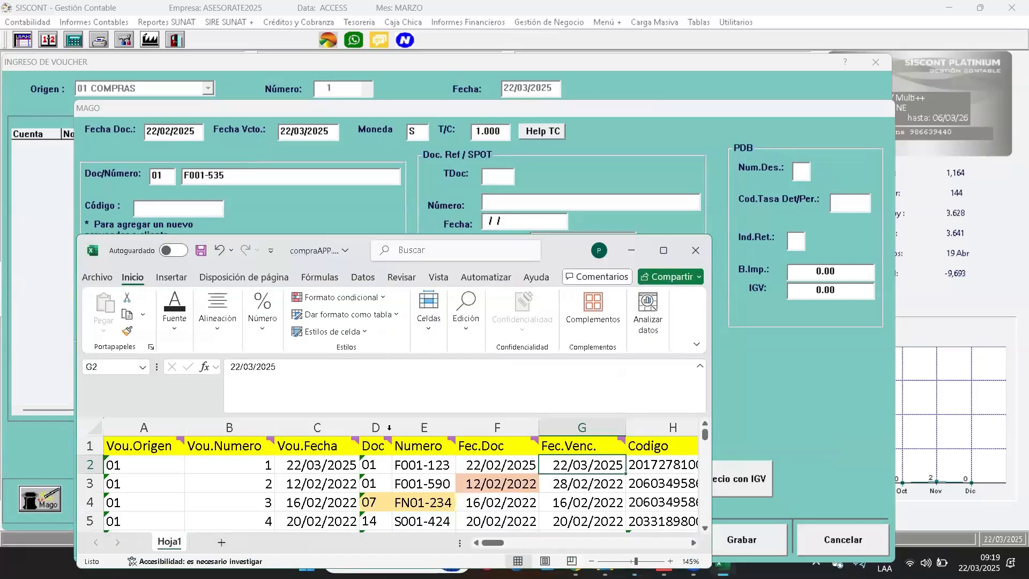
drag(403, 434, 403, 523)
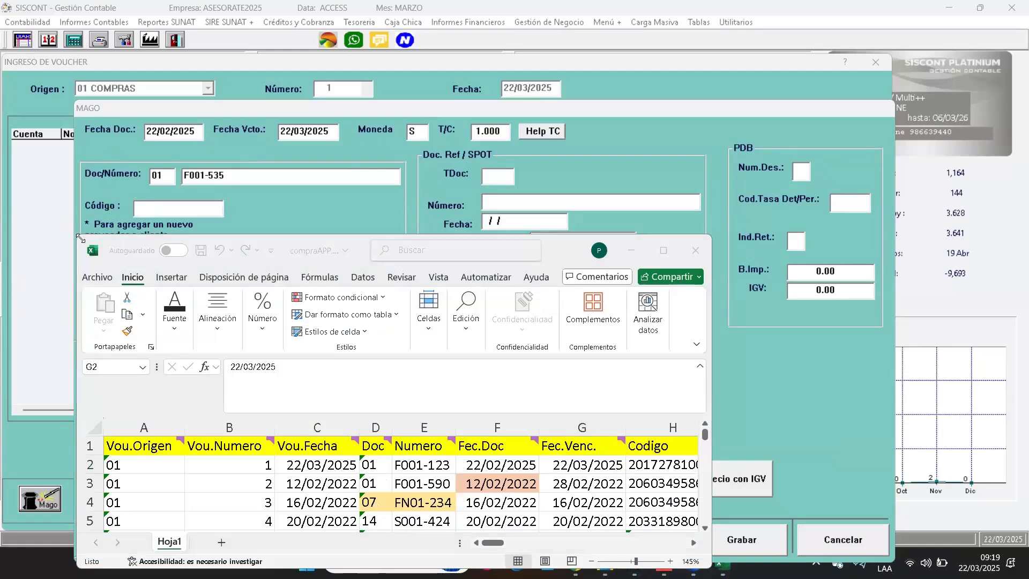
mouse_move(81, 238)
mouse_down()
mouse_move(80, 316)
mouse_move(86, 246)
mouse_up()
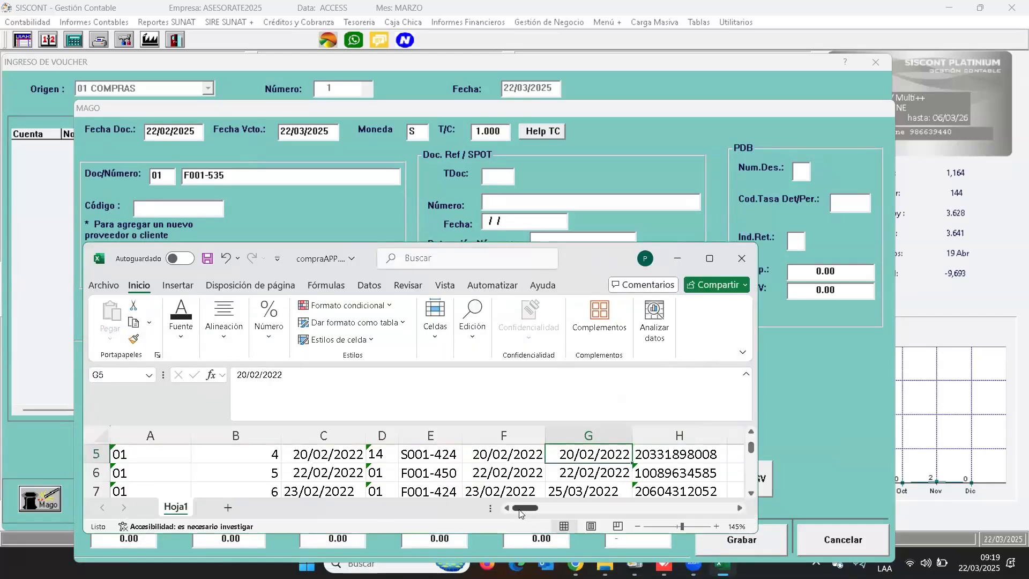
key(Up)
key(Down)
key(Left)
key(Left)
key(Left)
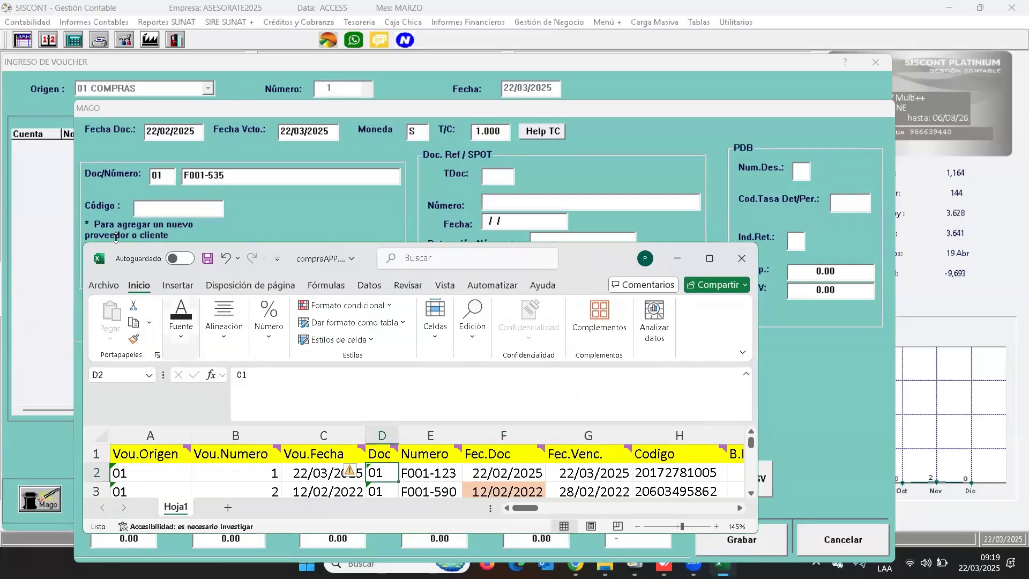
- Check the first purchase's Codigo in the workbook and choose IMPORTACIONES HIRAOKA S.A.C. as the supplier code in the Mago form
click(676, 472)
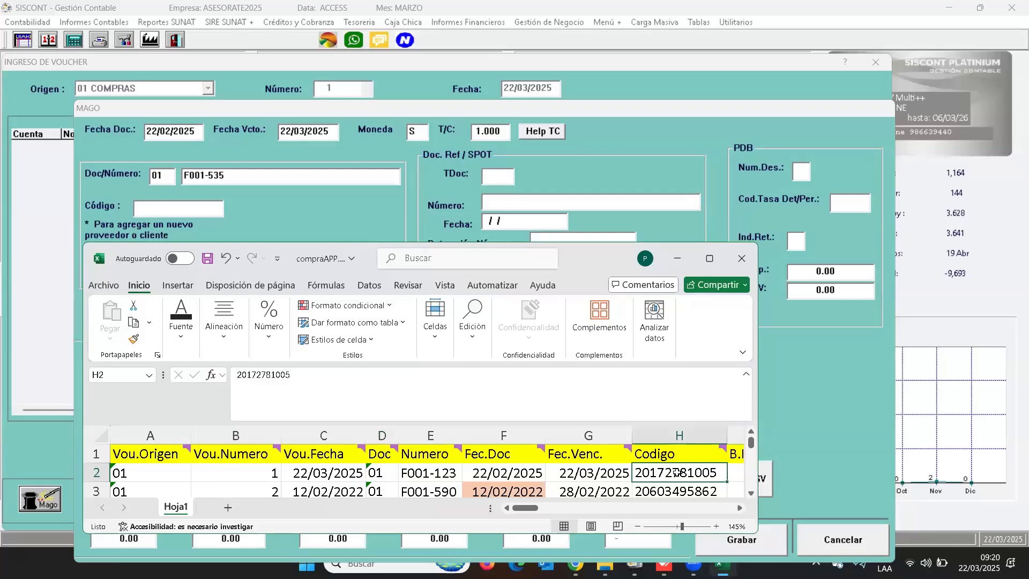
click(195, 202)
key(Return)
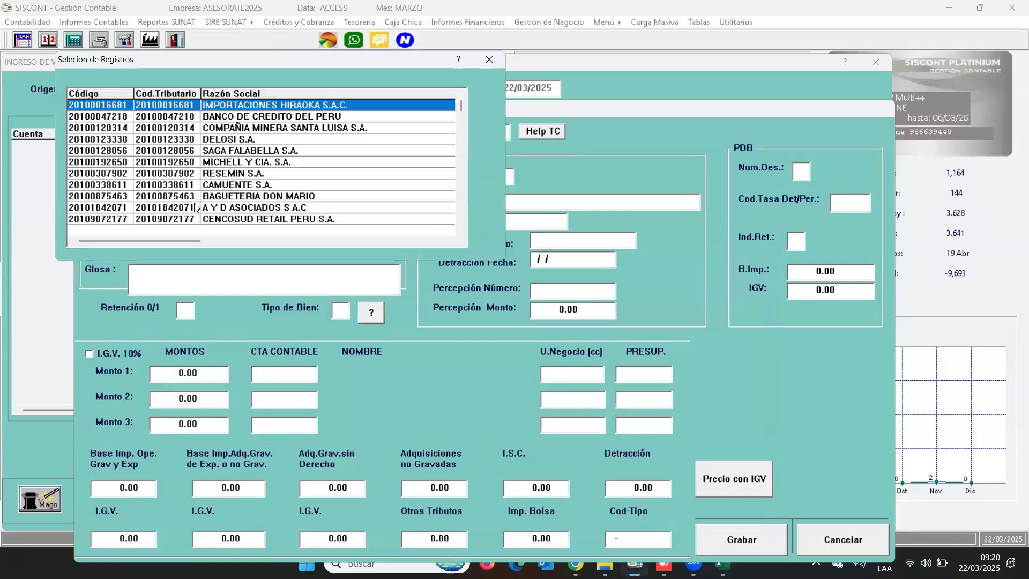
key(Return)
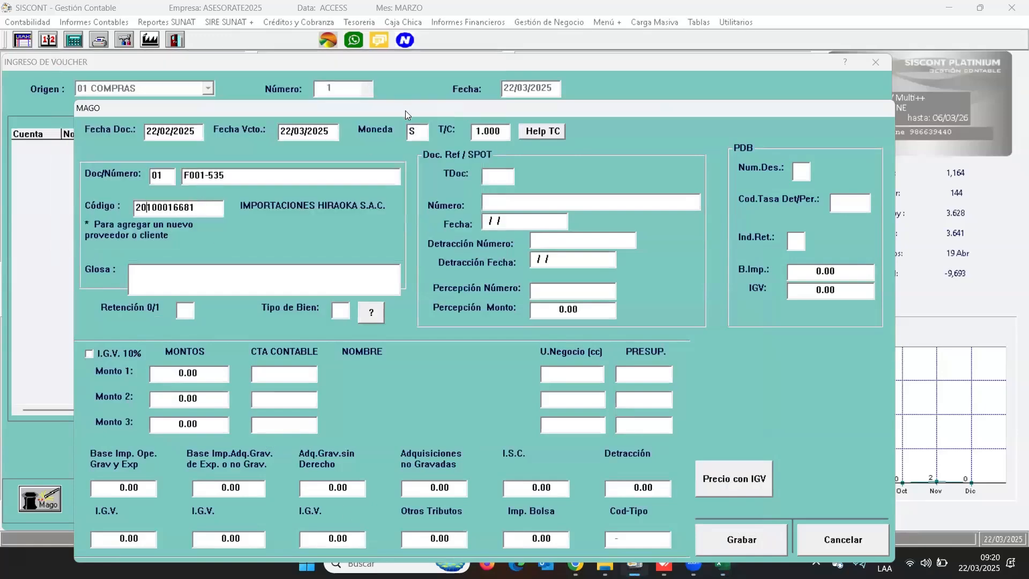
- Compare the workbook's B.I.O.G y E. (A) and NO GRA. (B) columns with the Mago form's base amounts, and return to its Glosa field
drag(405, 110, 383, 78)
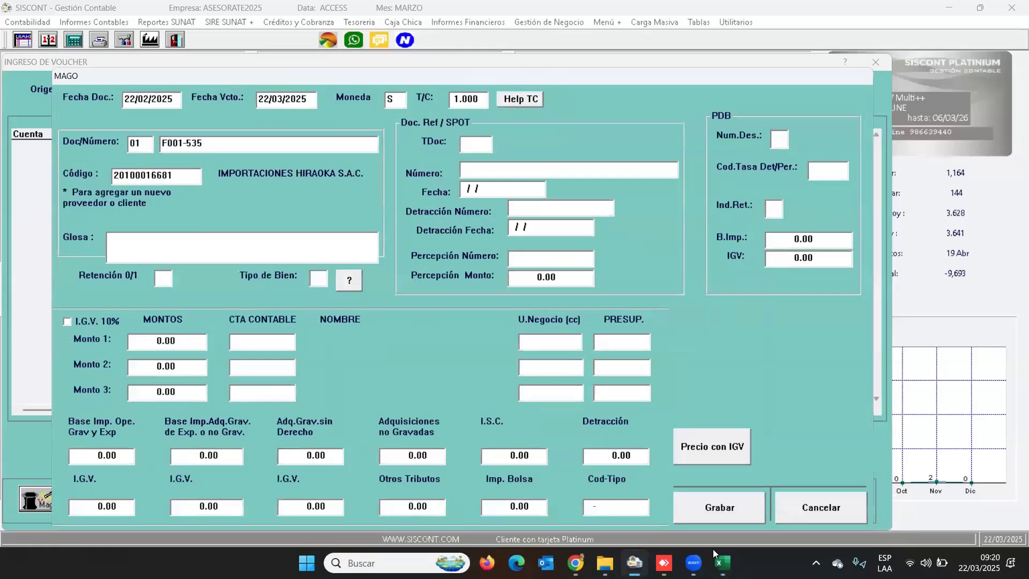
click(722, 562)
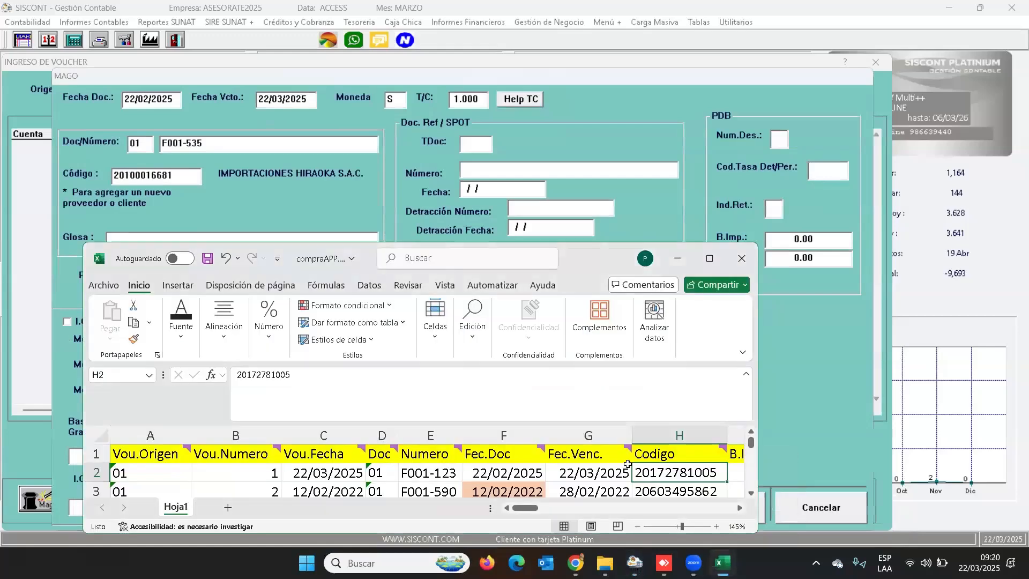
key(Right)
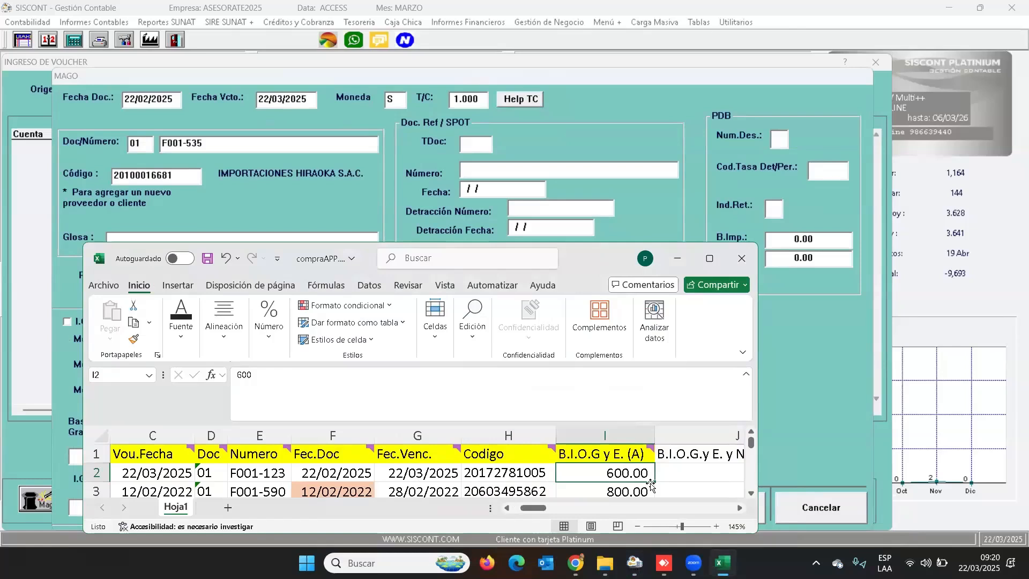
key(Right)
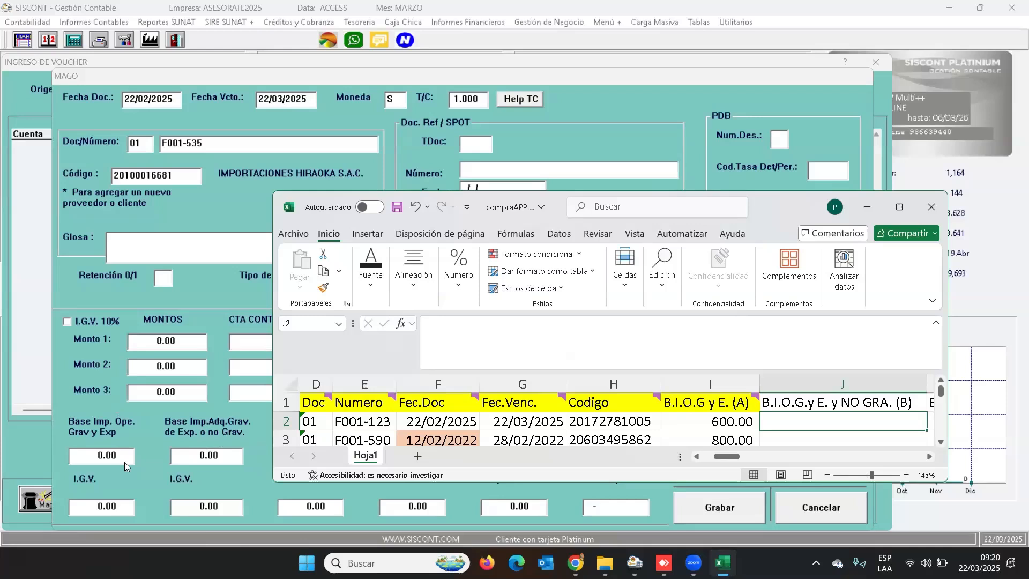
click(171, 239)
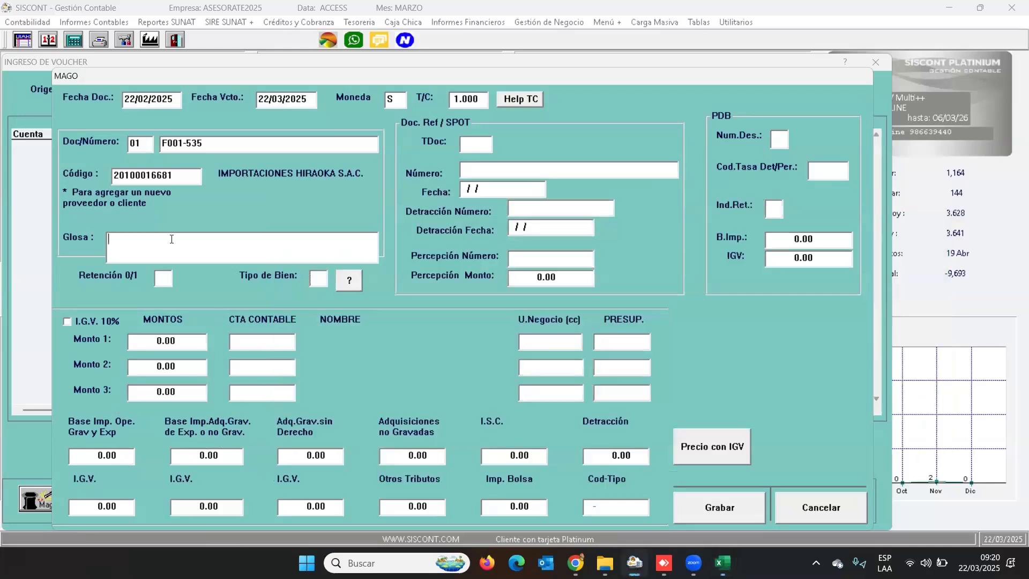
- Enter COMPRAS as the Glosa of the purchase in the Mago form
text(COMPRAS)
key(Return)
key(Return)
- Check the first purchase's base amount in the workbook, set Monto 1 to 600.00 in the Mago form and assign it account 63111, De carga
text(1 .)
click(722, 563)
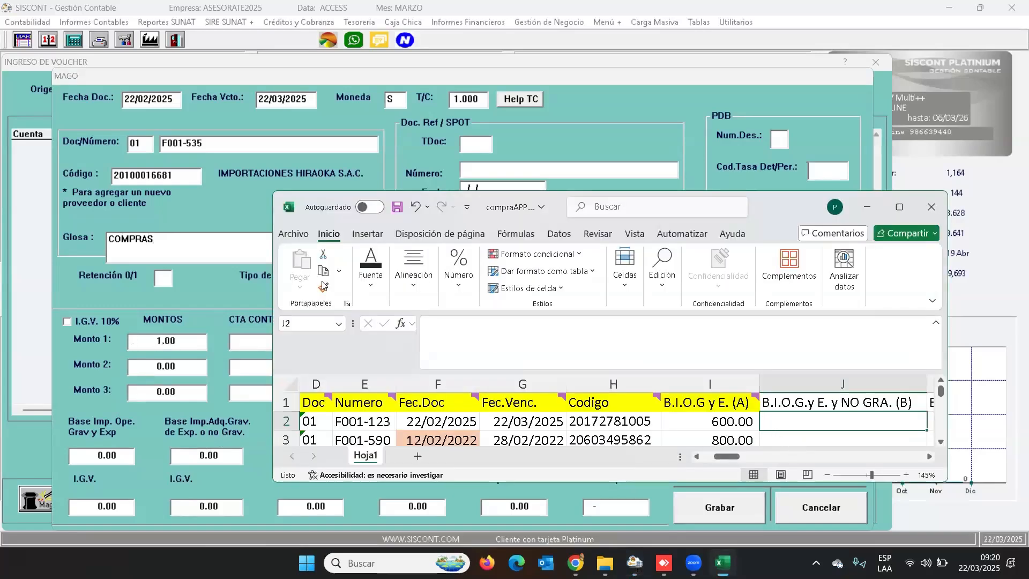
click(77, 331)
text(600 .)
key(Return)
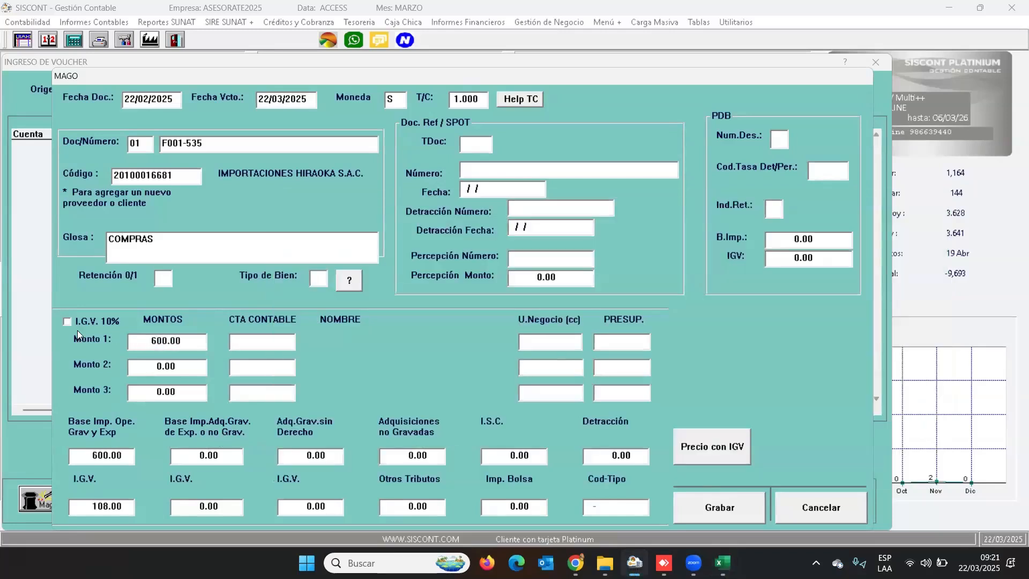
text(63)
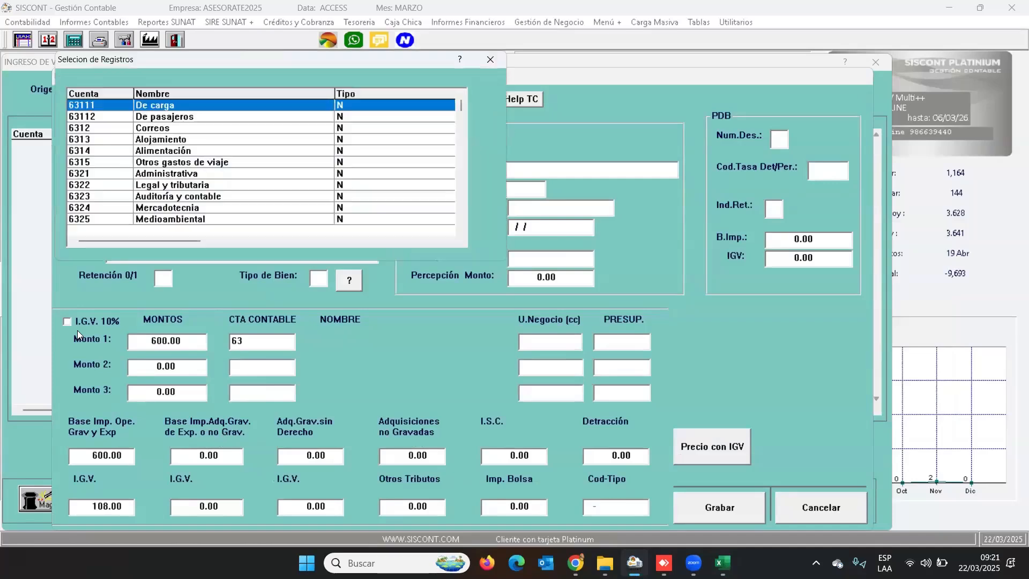
key(Return)
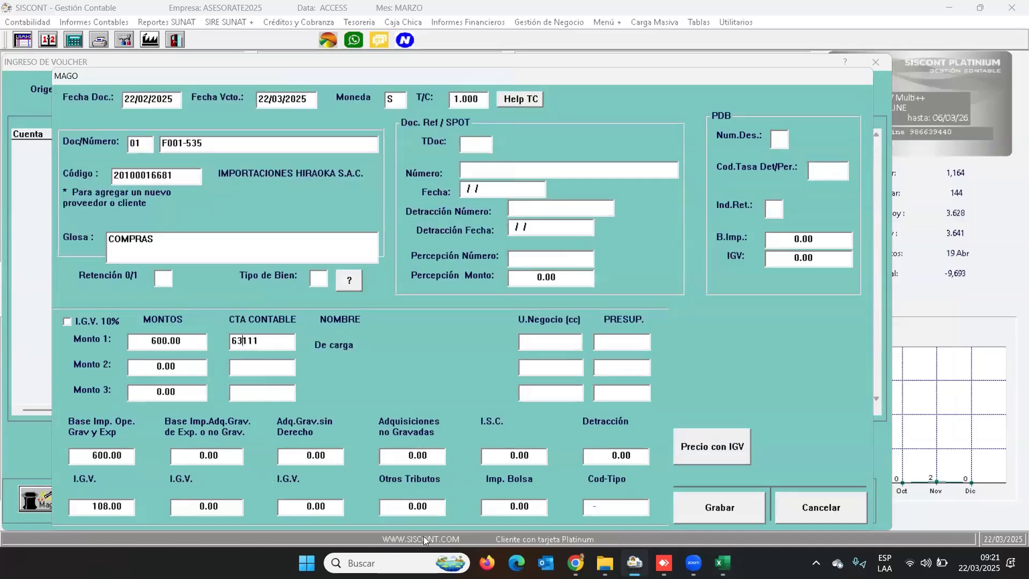
- Return to the workbook and compare its base, AD. NO GRAV., I.S.C. and IGV (A) columns with the Mago form's amounts
click(723, 563)
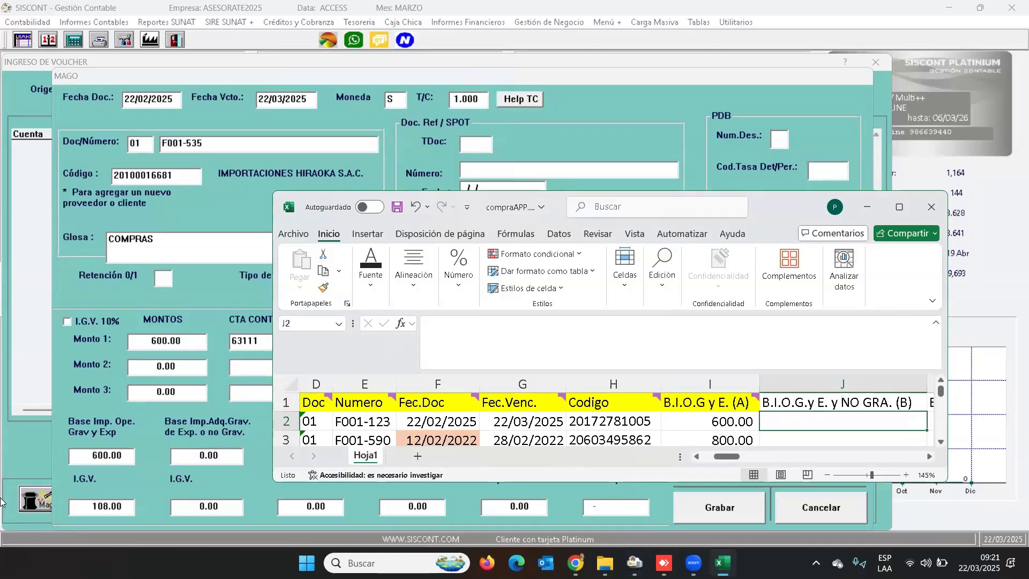
key(Right)
key(Right)
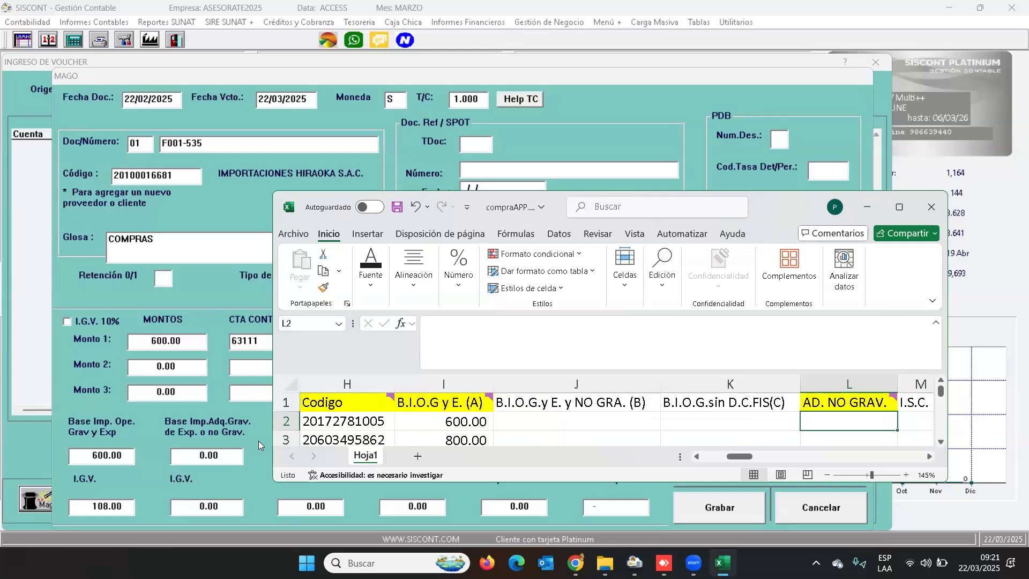
key(Right)
key(Right)
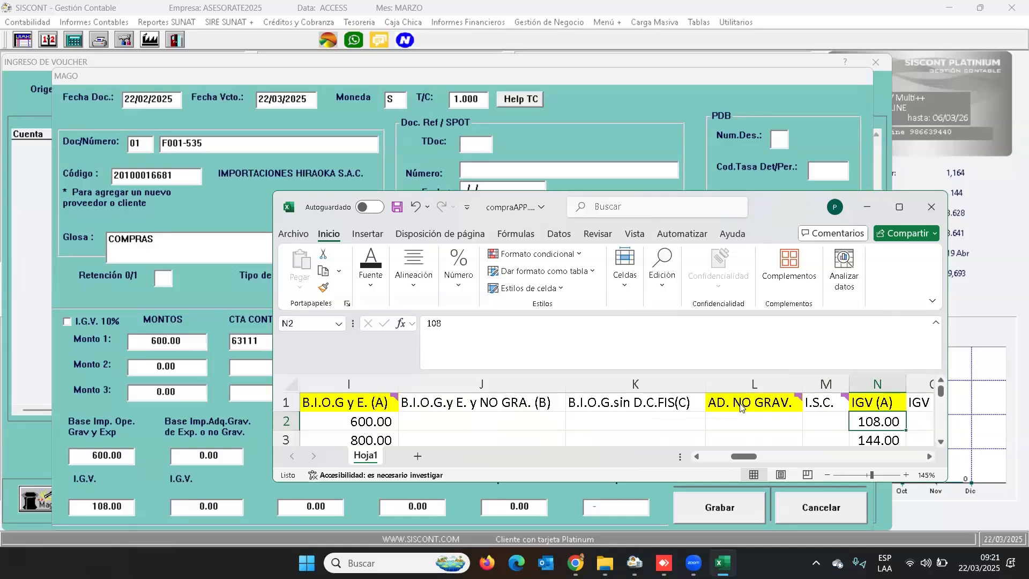
click(729, 422)
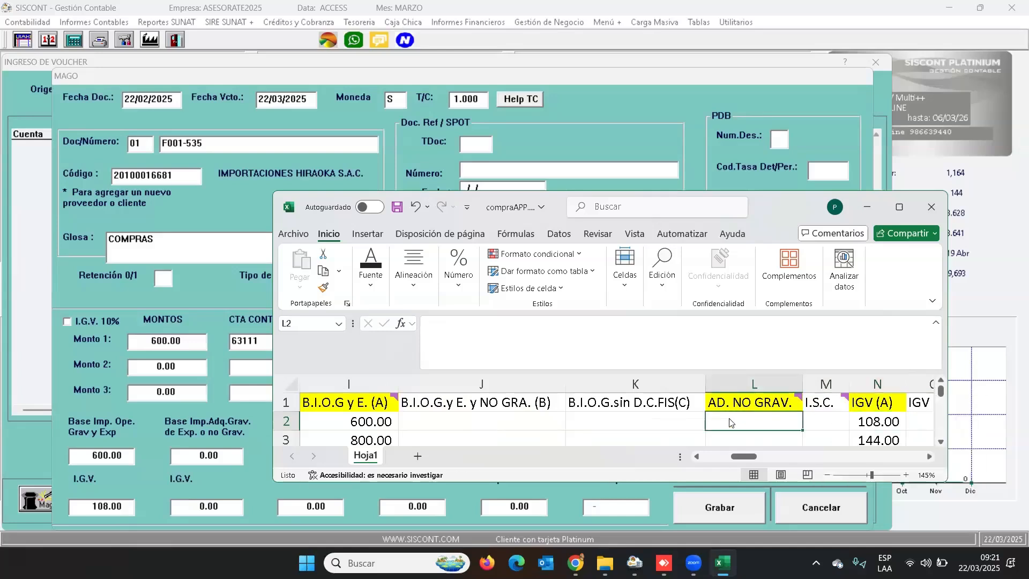
- Set the first purchase's B.I.O.G y E. (A) to 500, AD. NO GRAV. to 100 and IGV (A) to 90
click(351, 425)
text(500)
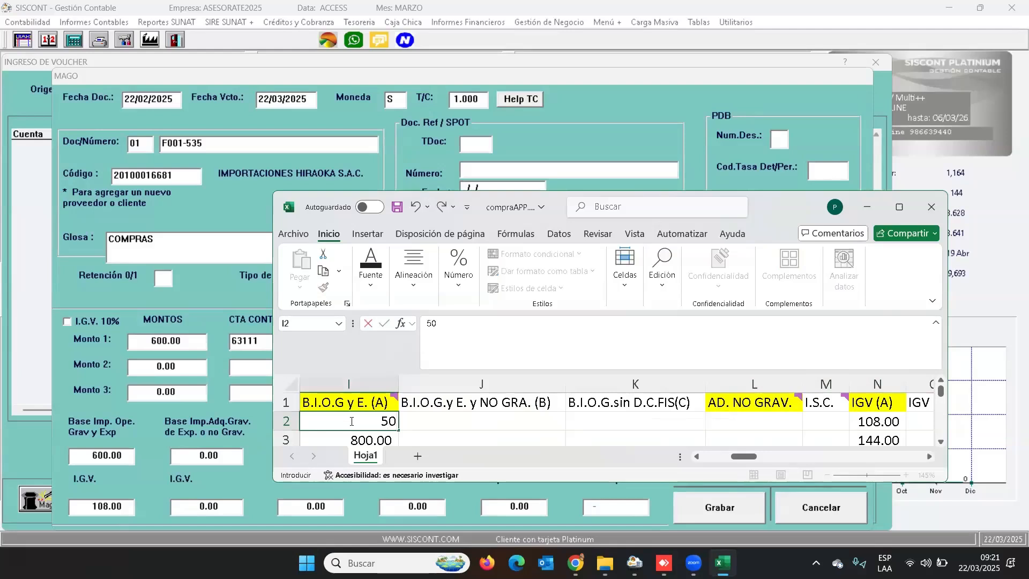
key(Tab)
key(Tab)
key(Tab)
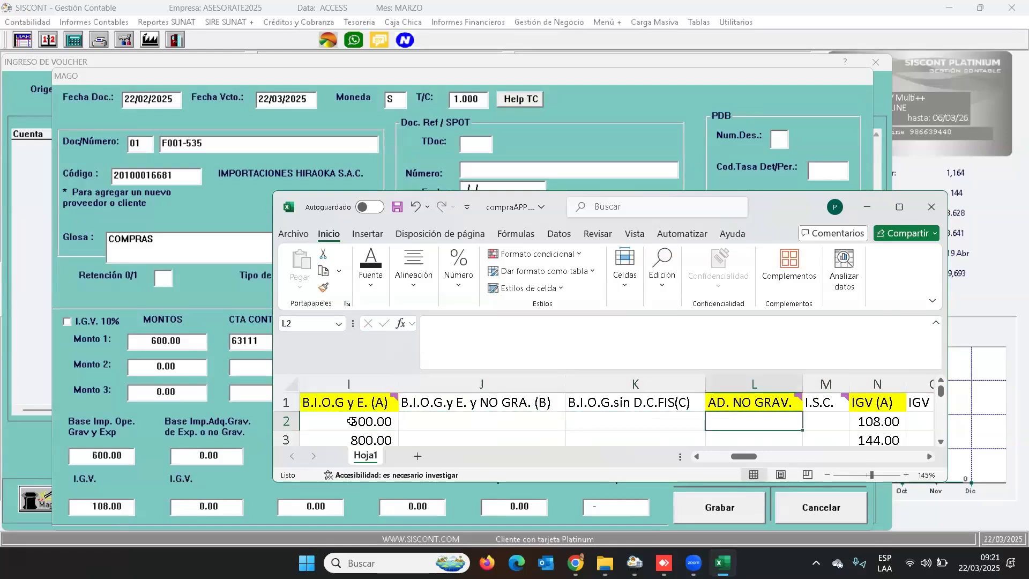
text(100)
key(Tab)
key(Tab)
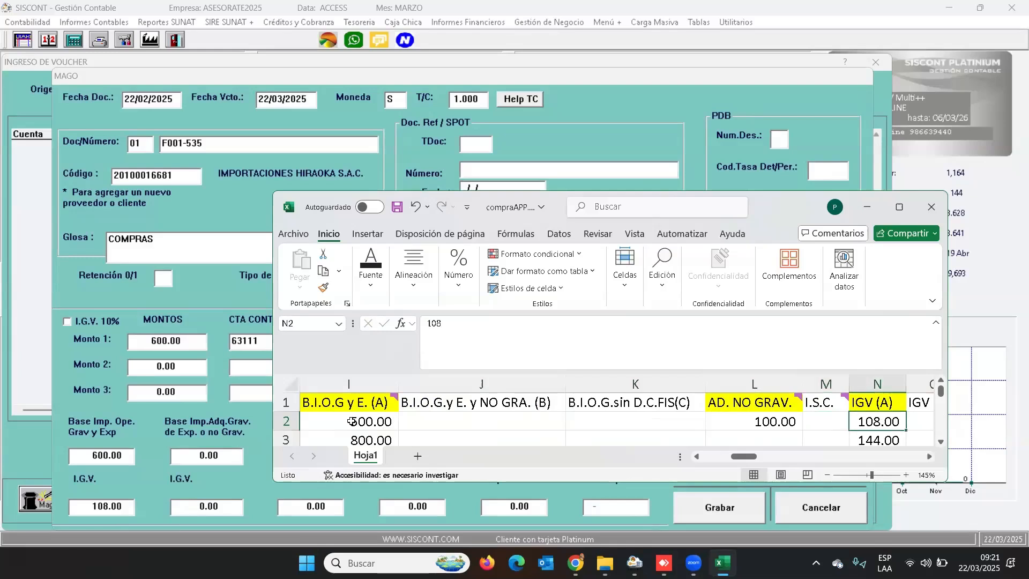
text(90)
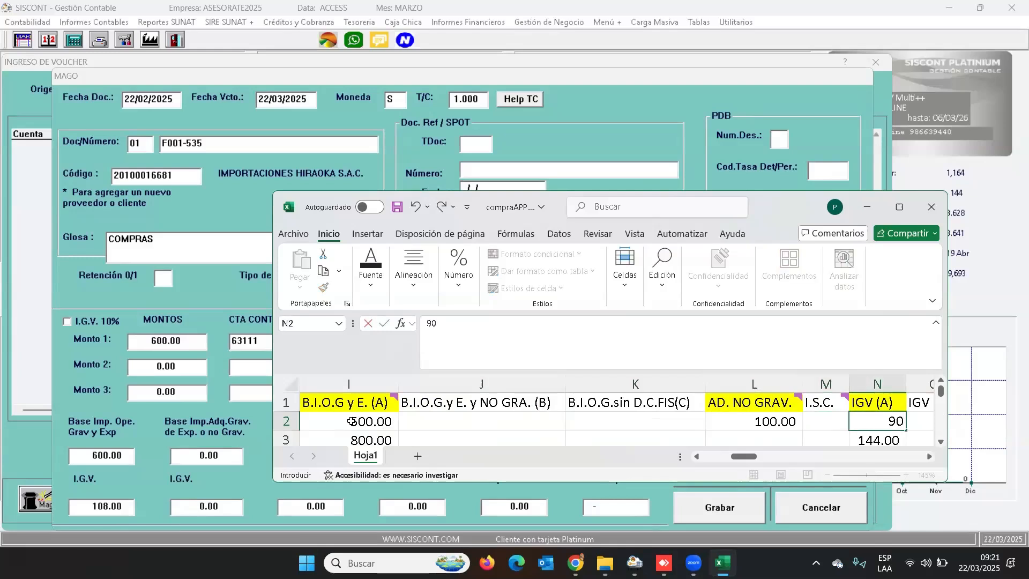
key(Tab)
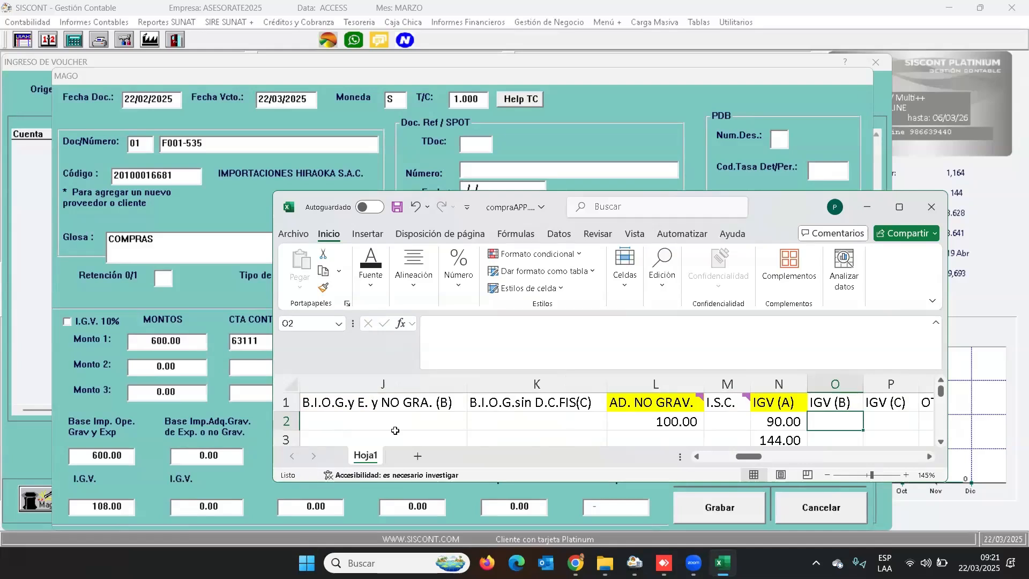
- Examine the remaining tax columns and compare the Moneda and TC entries of the first two purchases
key(Right)
key(Right)
key(Right)
key(Right)
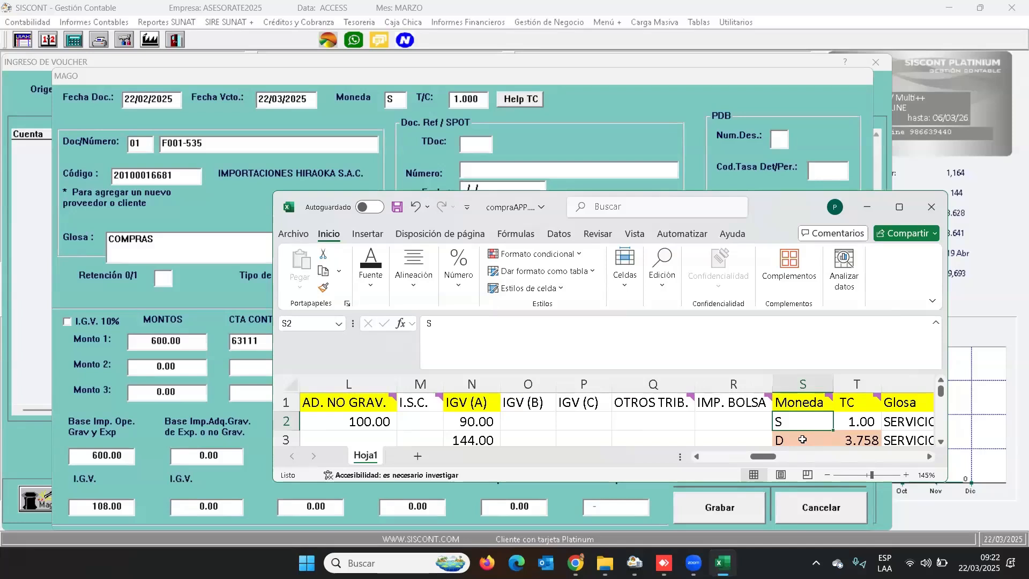
click(802, 440)
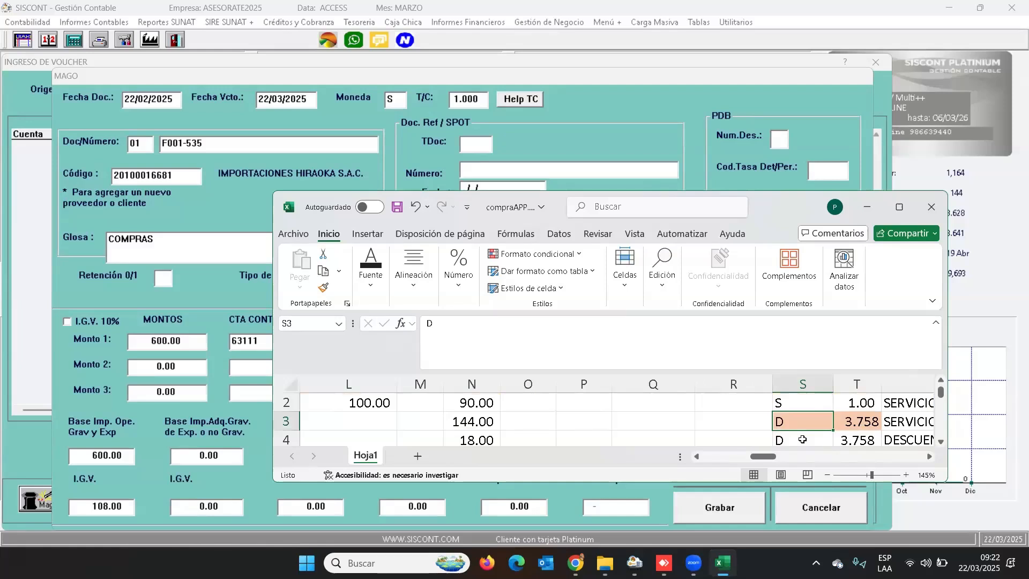
key(Up)
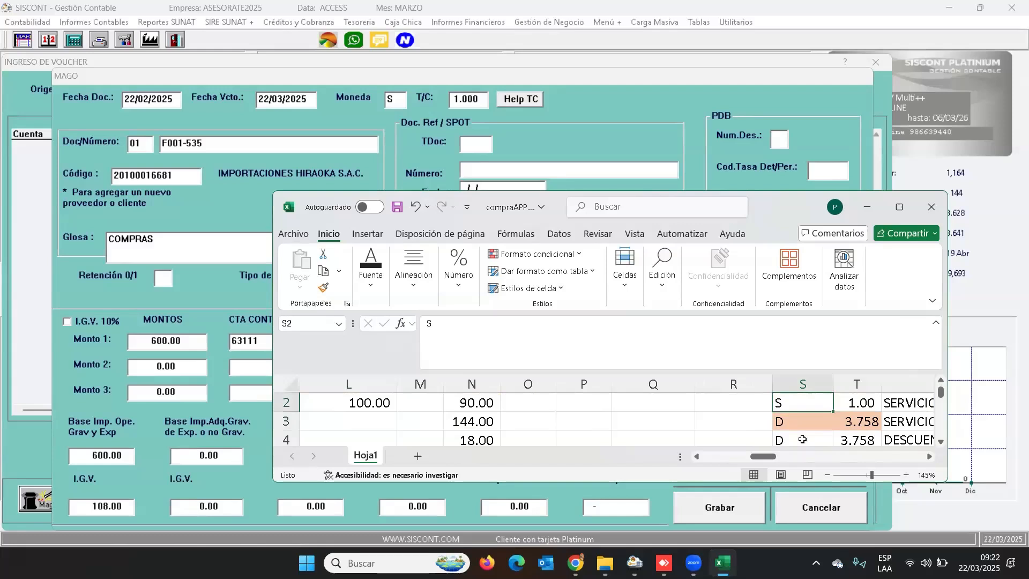
scroll(802, 439, up, 1)
key(Right)
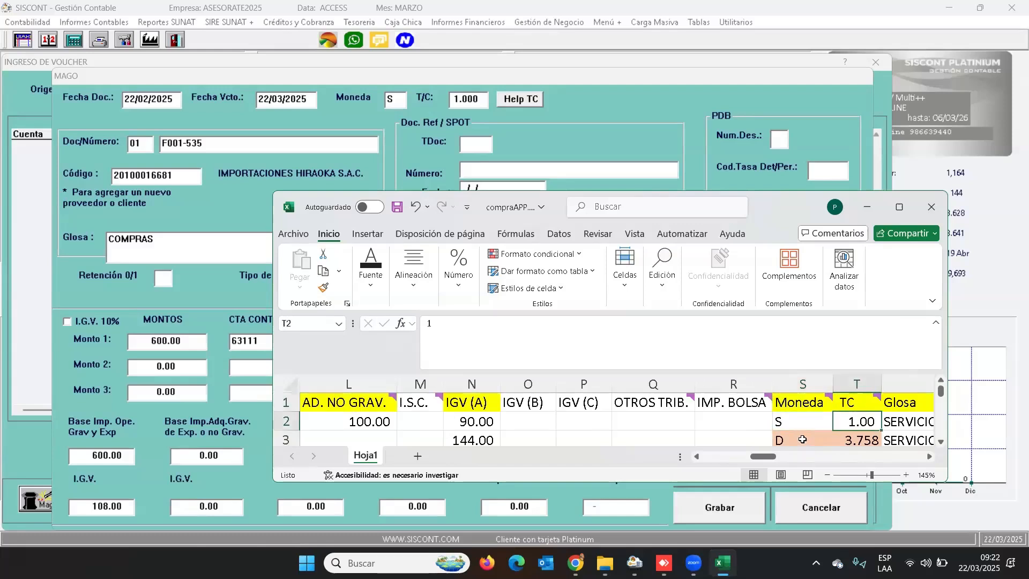
key(Down)
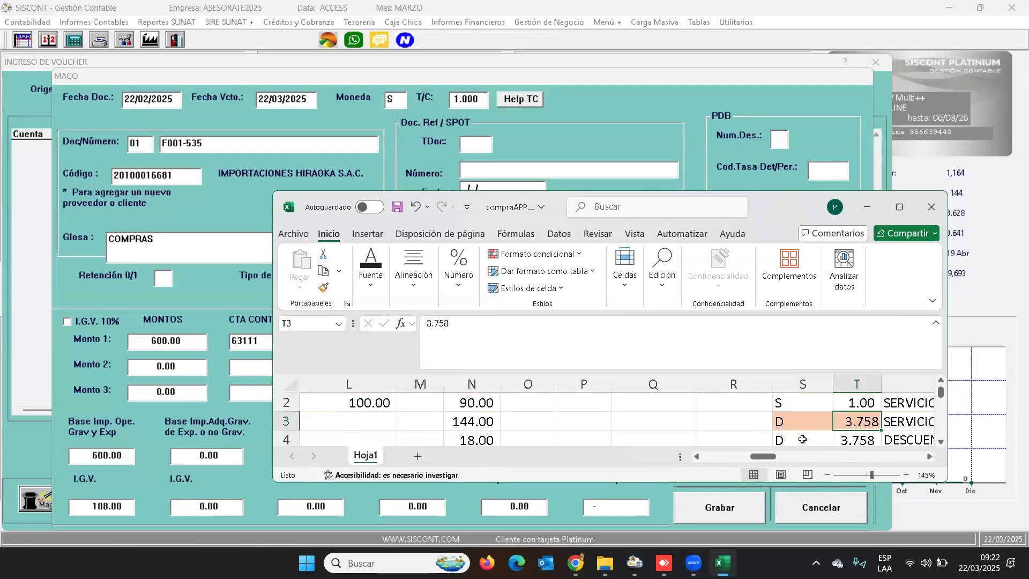
- Review the Glosa column and the expense, IGV, other-tax and payable account columns for the first purchase
key(Right)
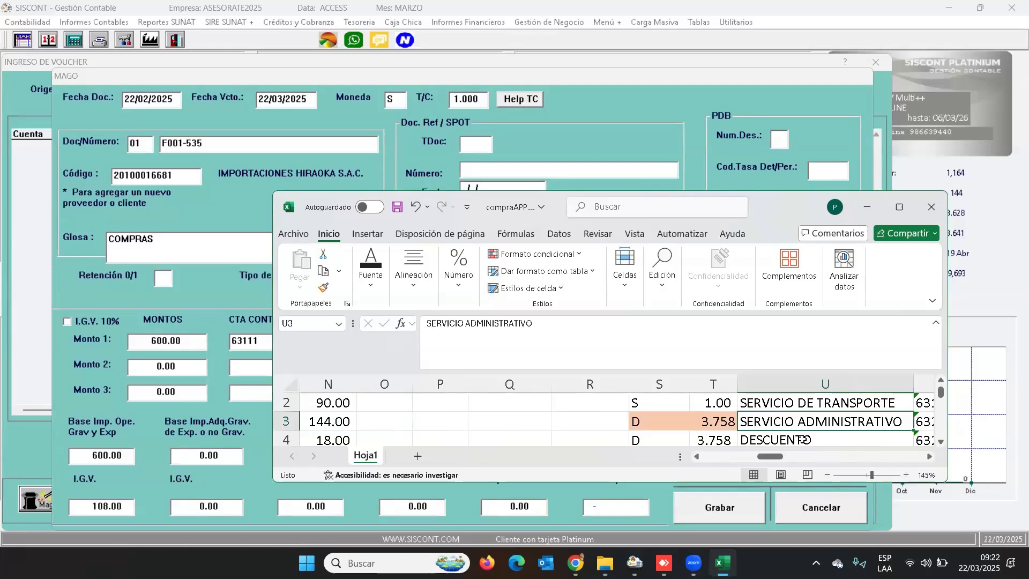
key(Up)
key(Up)
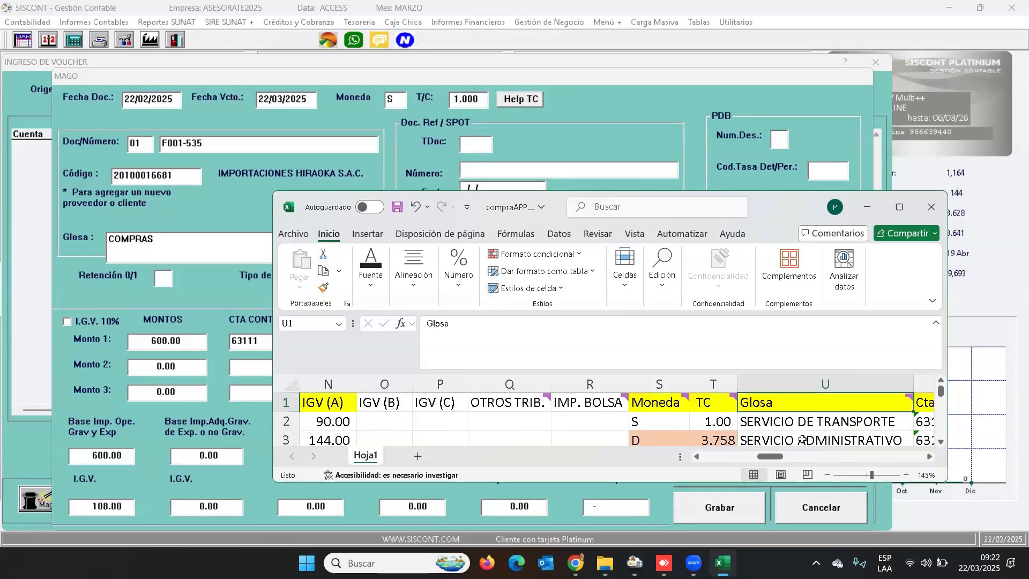
key(Down)
key(Right)
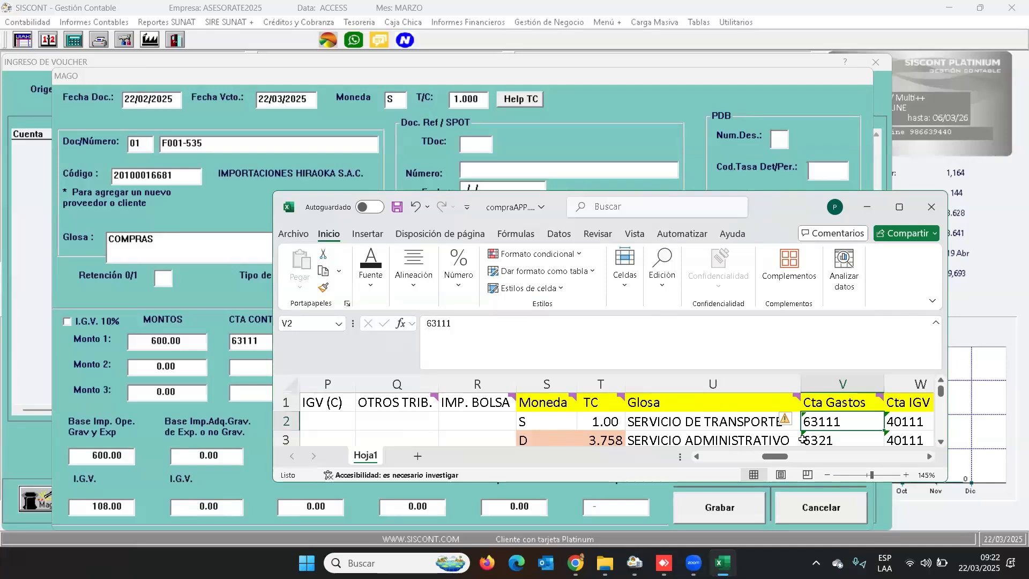
key(Right)
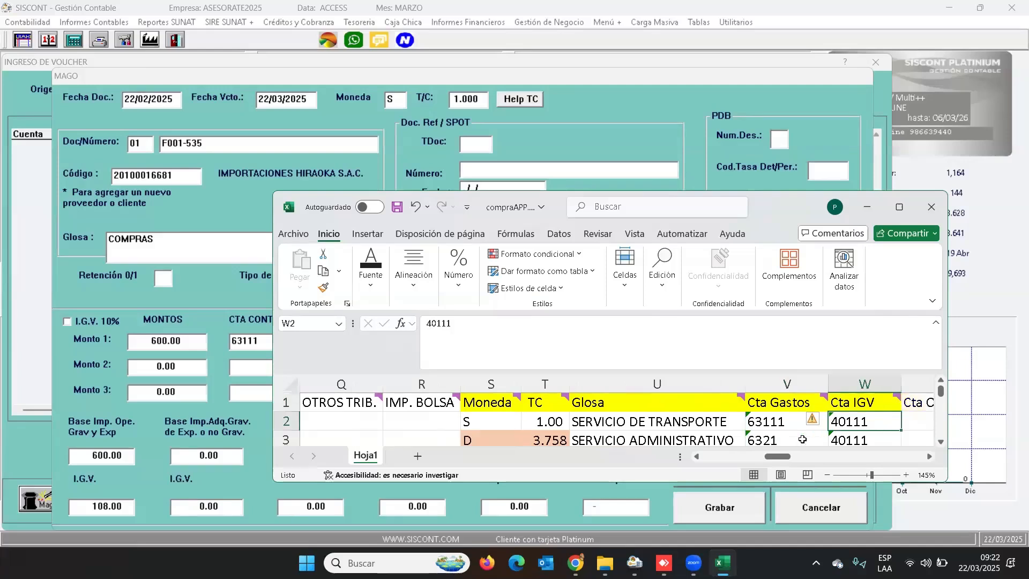
key(Right)
key(Right)
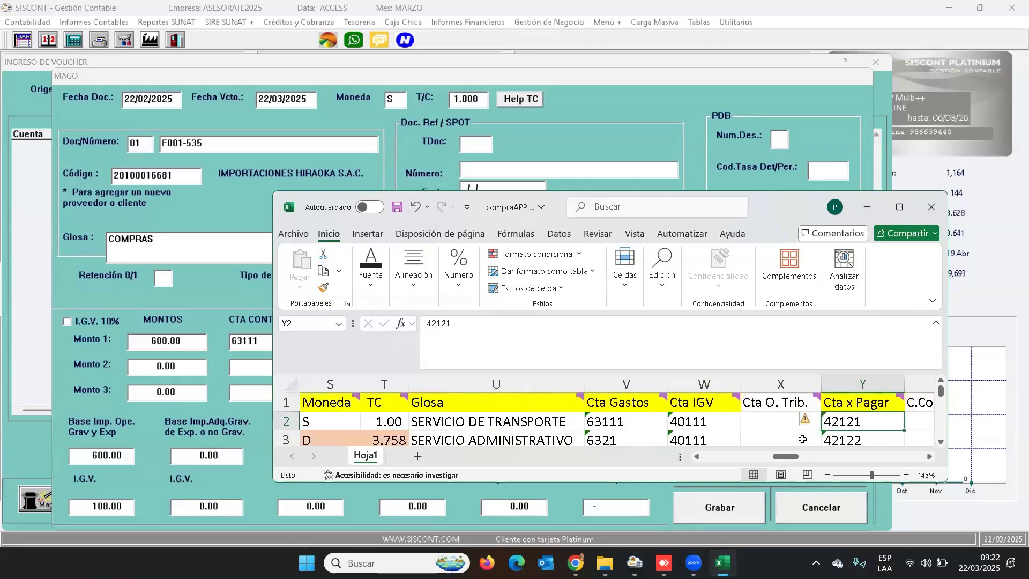
key(Left)
key(Right)
key(Right)
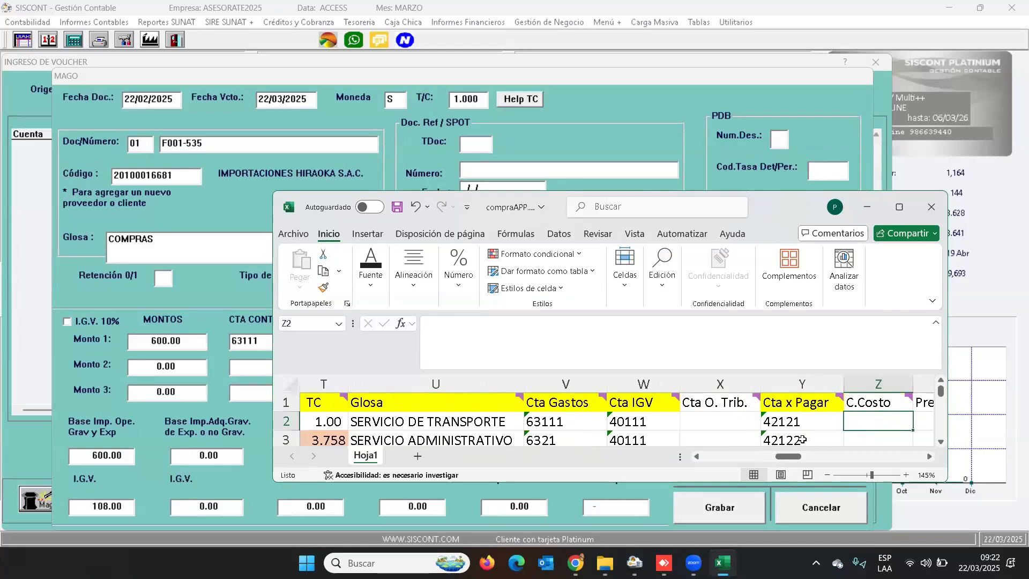
- Enter 1011 as the first purchase's C.Costo and 01P0001 as its Presupuesto
text(1)
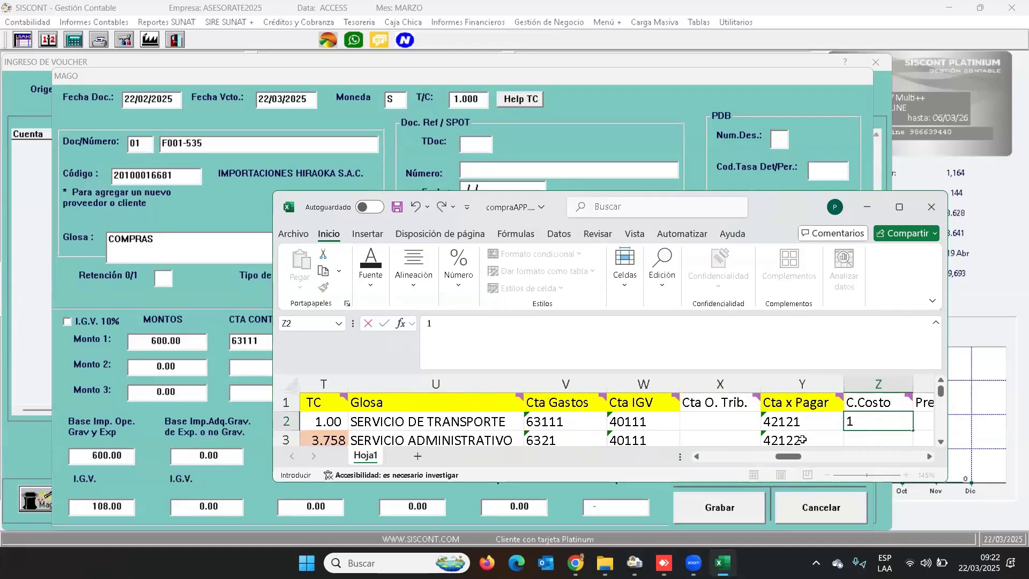
text(011)
key(Tab)
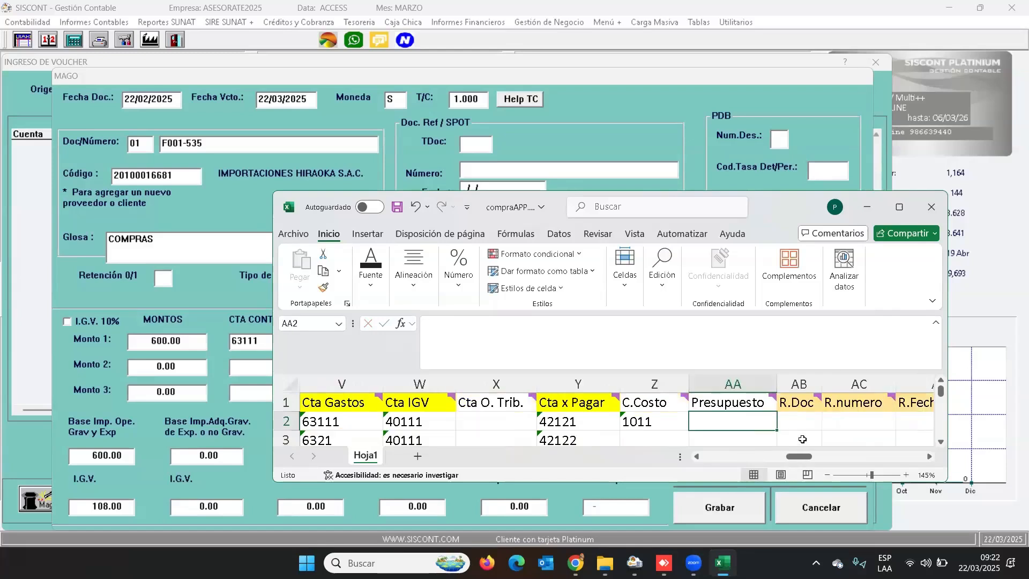
text(01)
text(P0)
text(001)
key(BackSpace)
text(01)
key(Return)
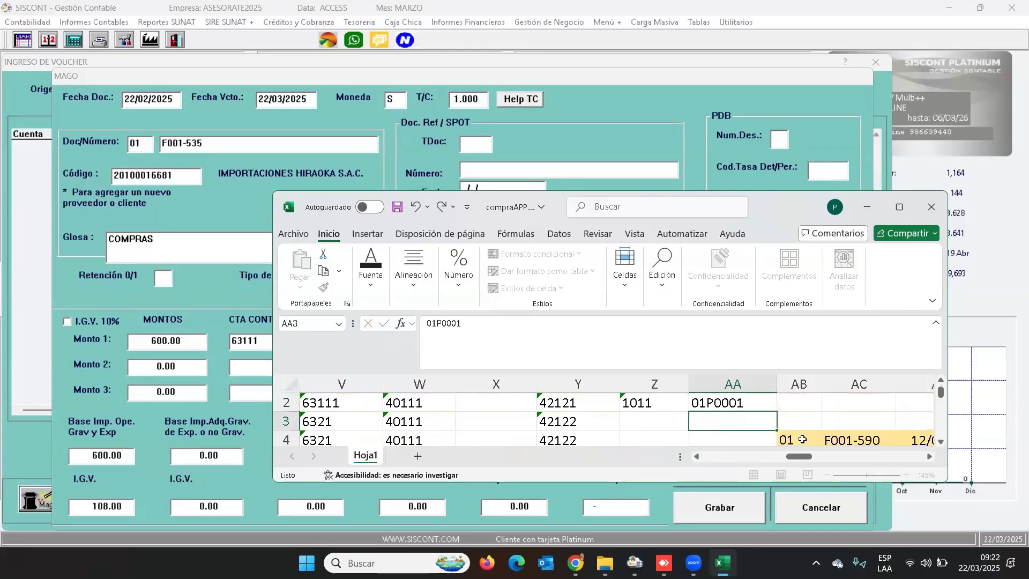
- Review the C.Costo and Presupuesto columns, followed by the reference document, D.Numero, D.Fecha and RUC columns of the first purchase
key(Up)
key(Up)
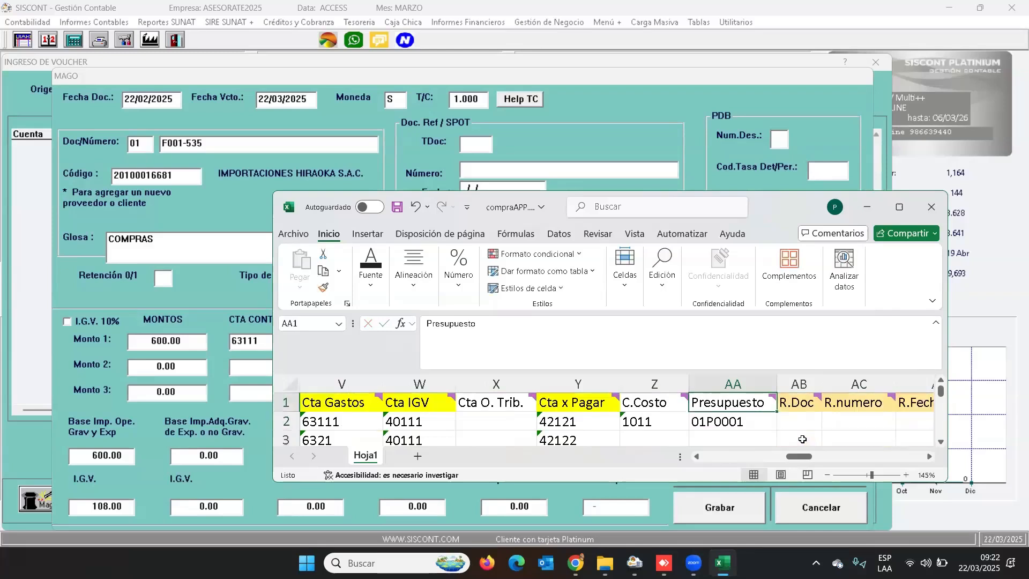
key(Down)
key(Left)
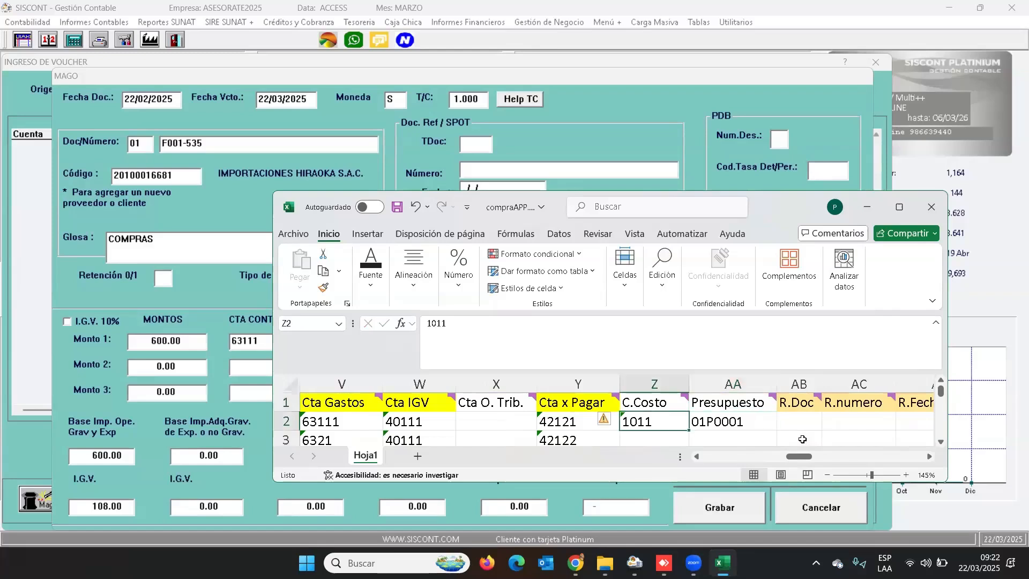
key(Right)
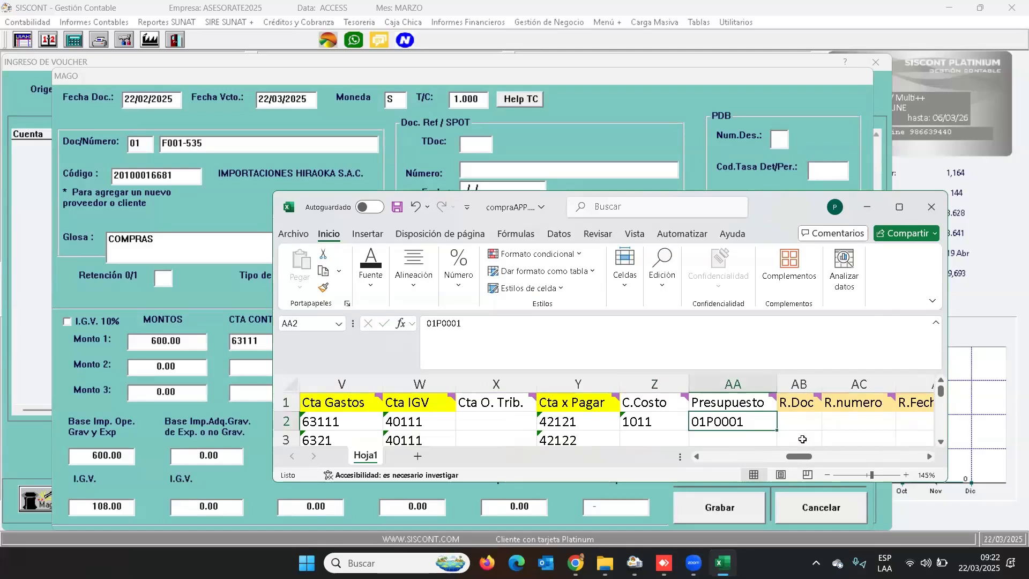
key(Right)
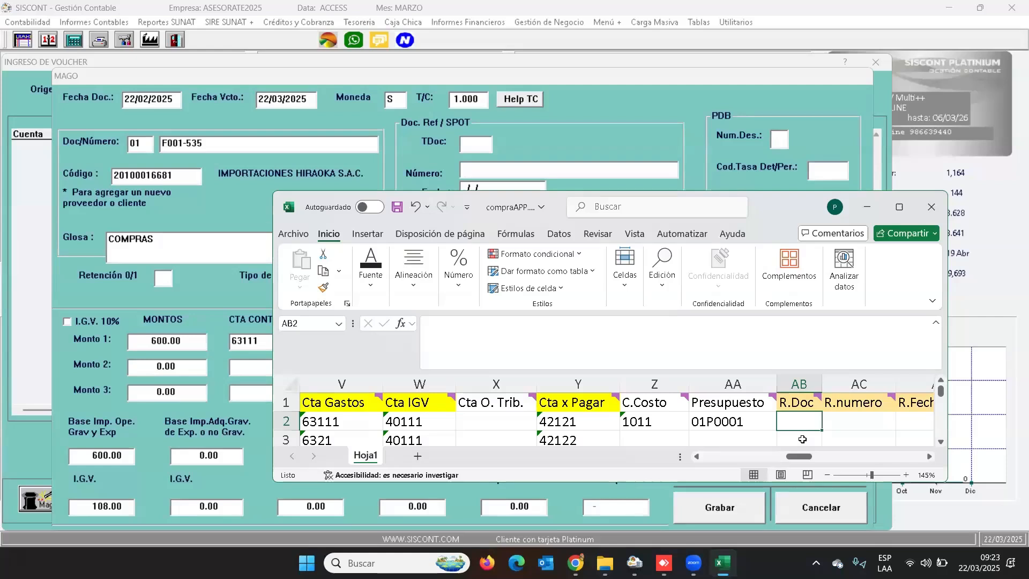
key(Right)
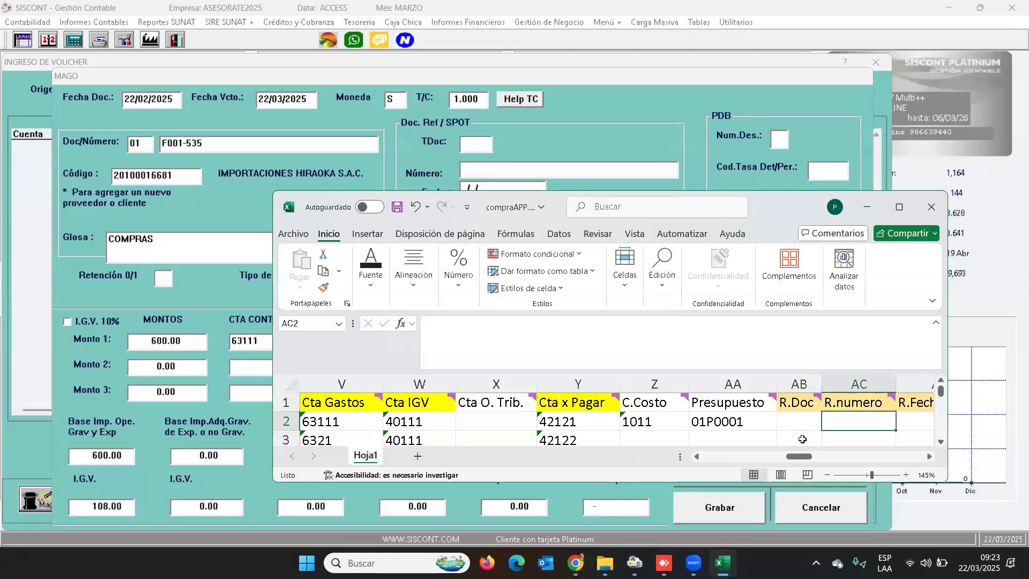
key(Right)
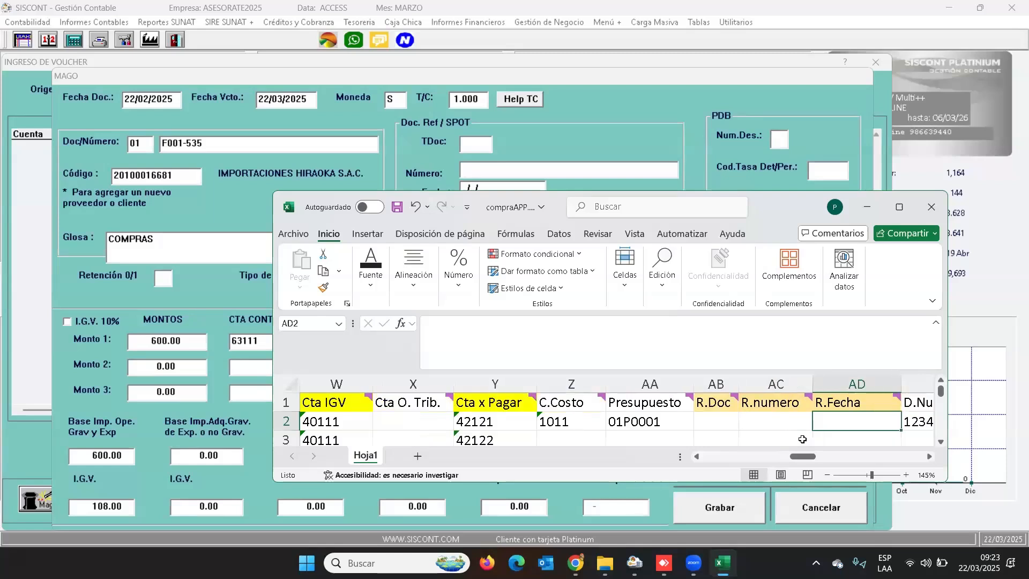
key(Right)
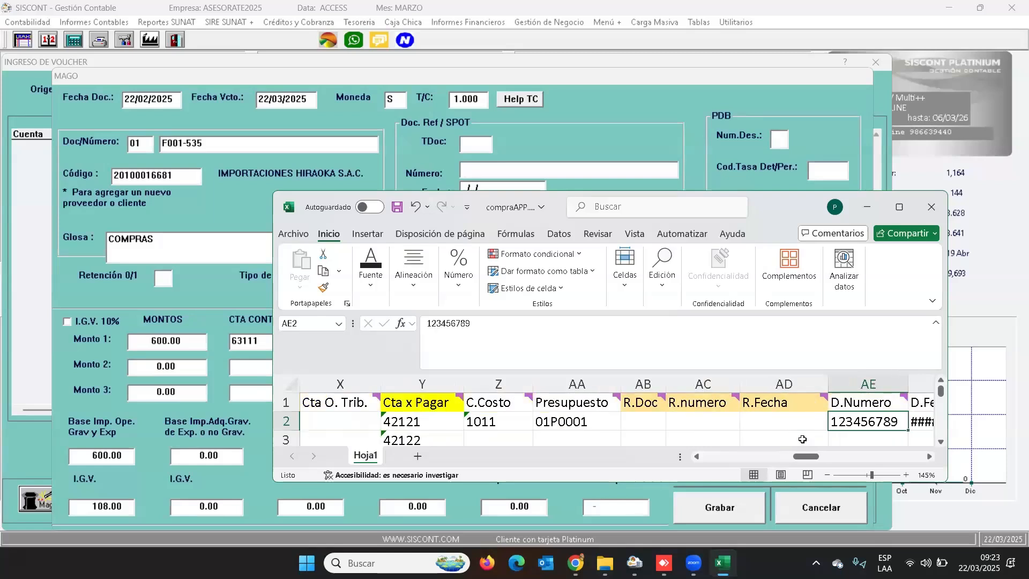
key(Right)
key(Right)
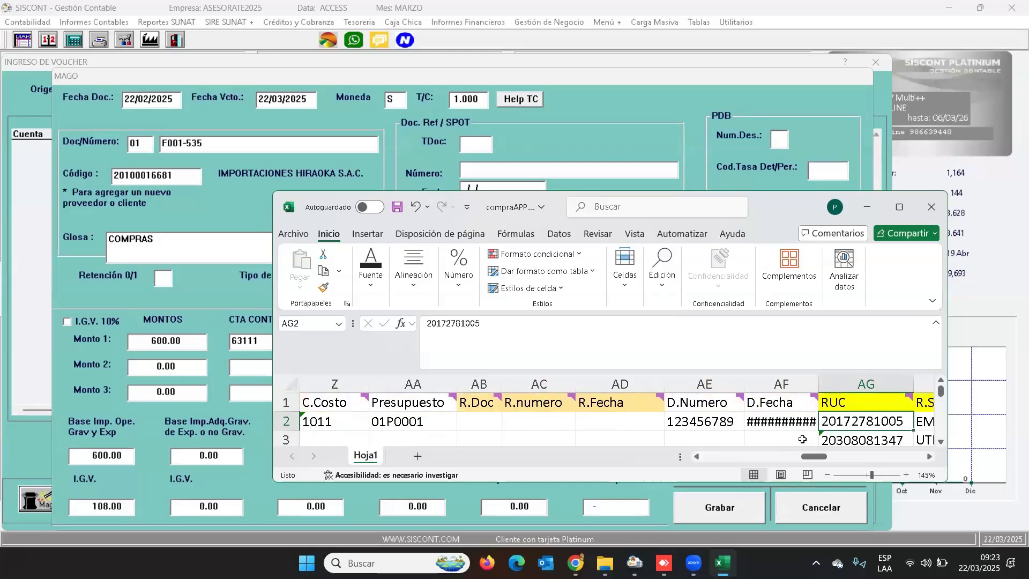
- Review the first purchase's RUC, R.Social, Tipo, Tip.Doc.Iden and Medio de Pago columns
key(Right)
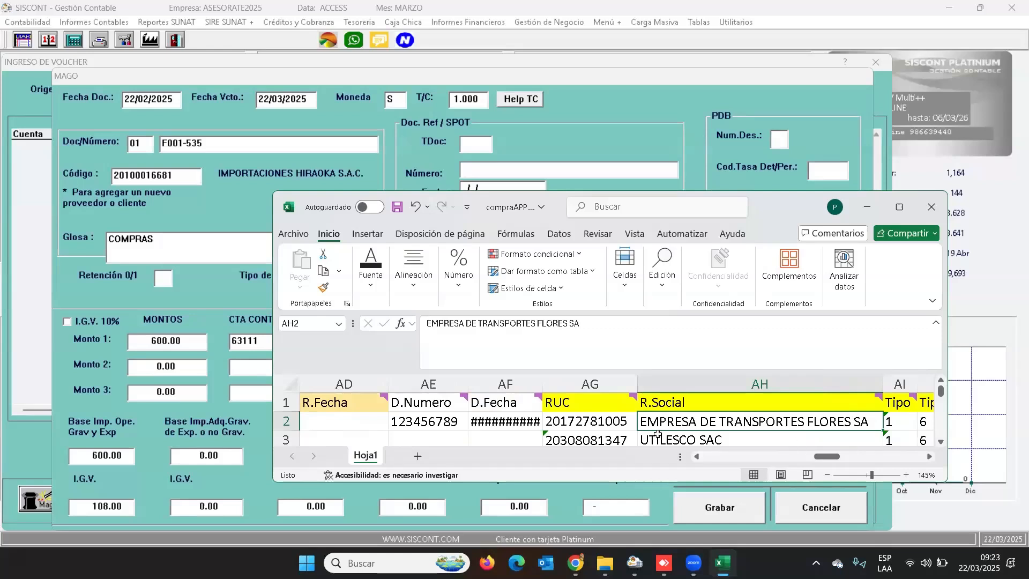
click(606, 419)
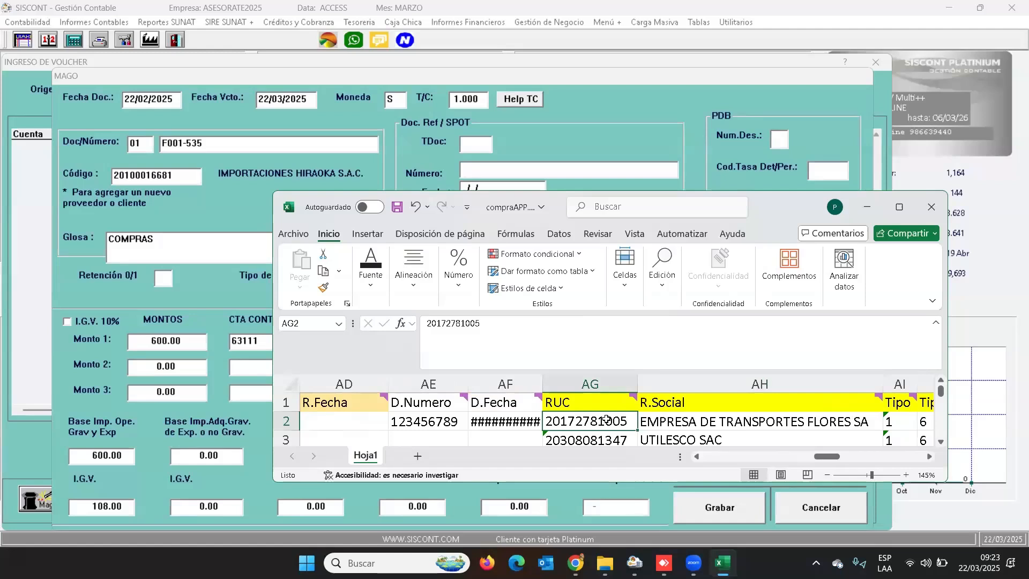
key(Right)
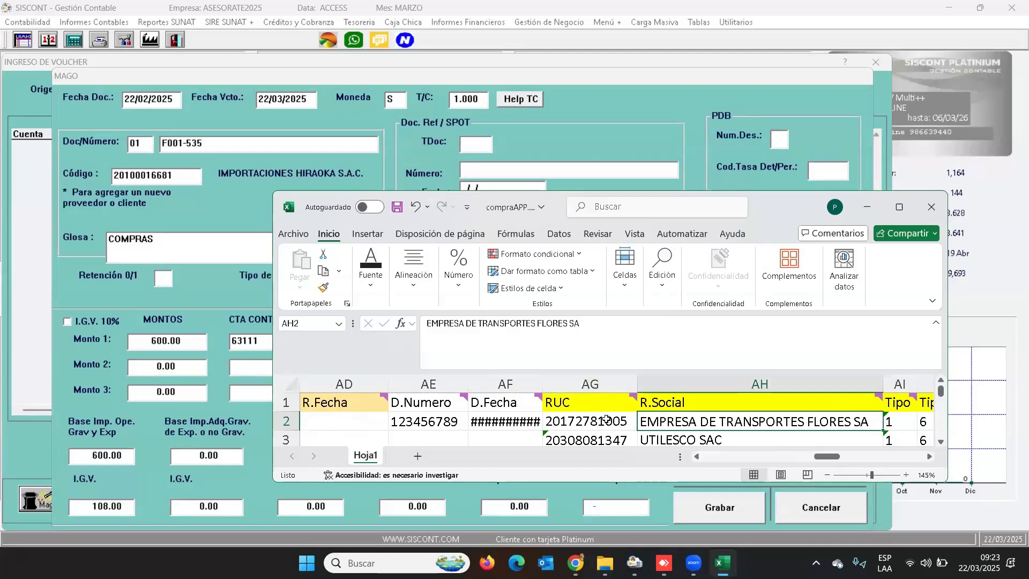
key(Right)
key(Right)
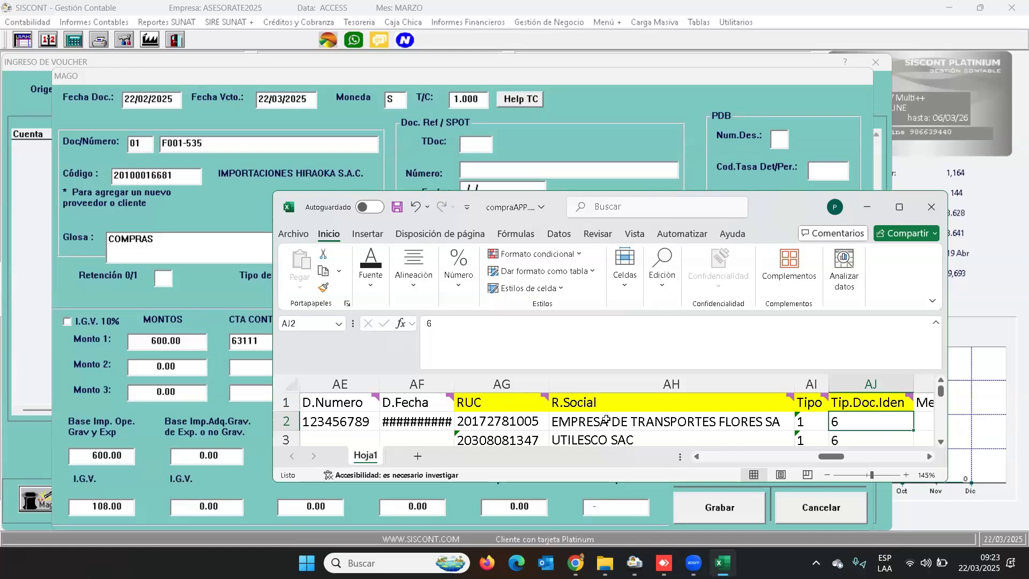
key(Right)
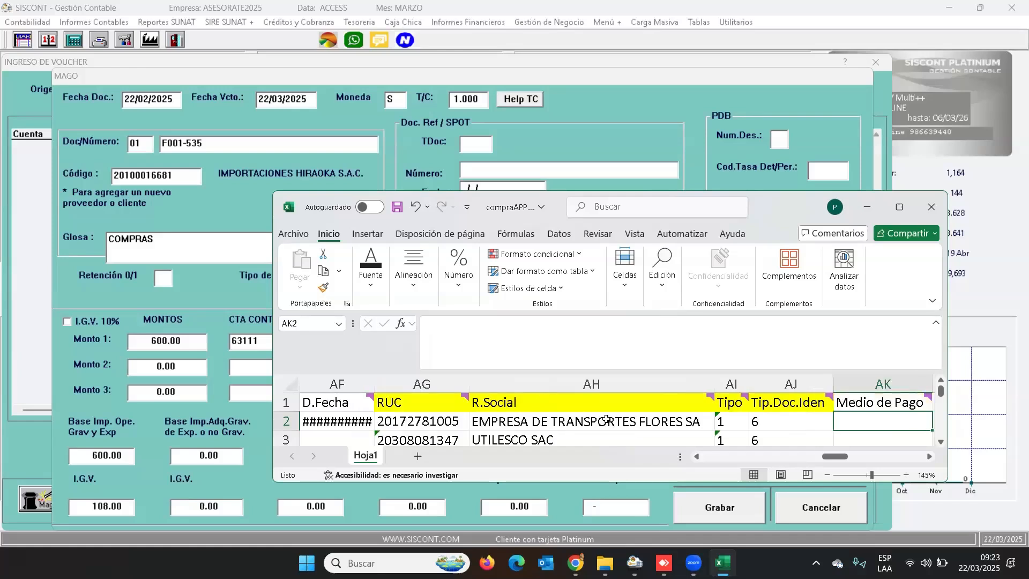
- Record the Mago purchase entry in SISCONT, close the voucher and open the Proveedores / Clientes table
click(702, 508)
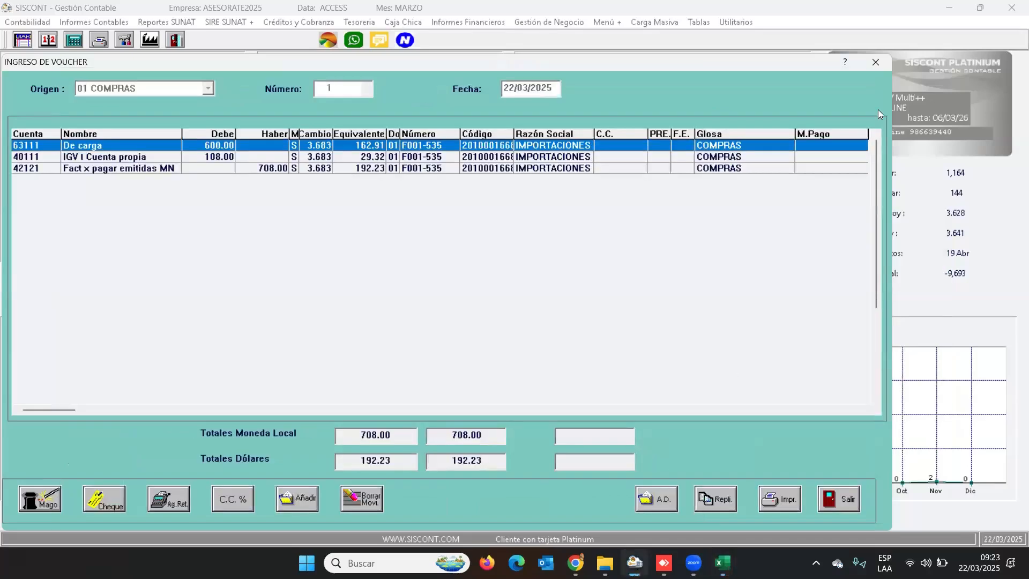
click(879, 68)
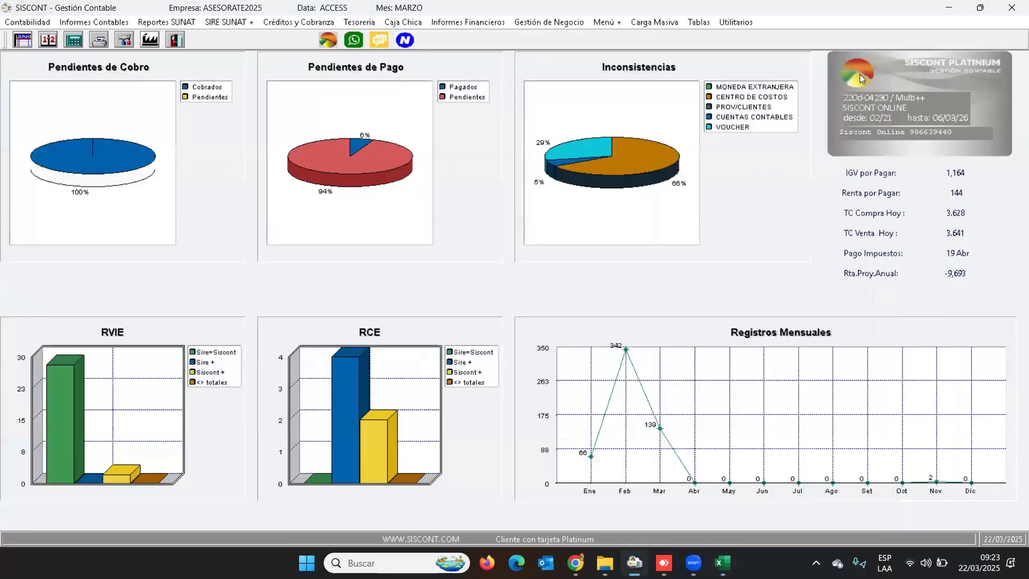
click(701, 24)
click(731, 82)
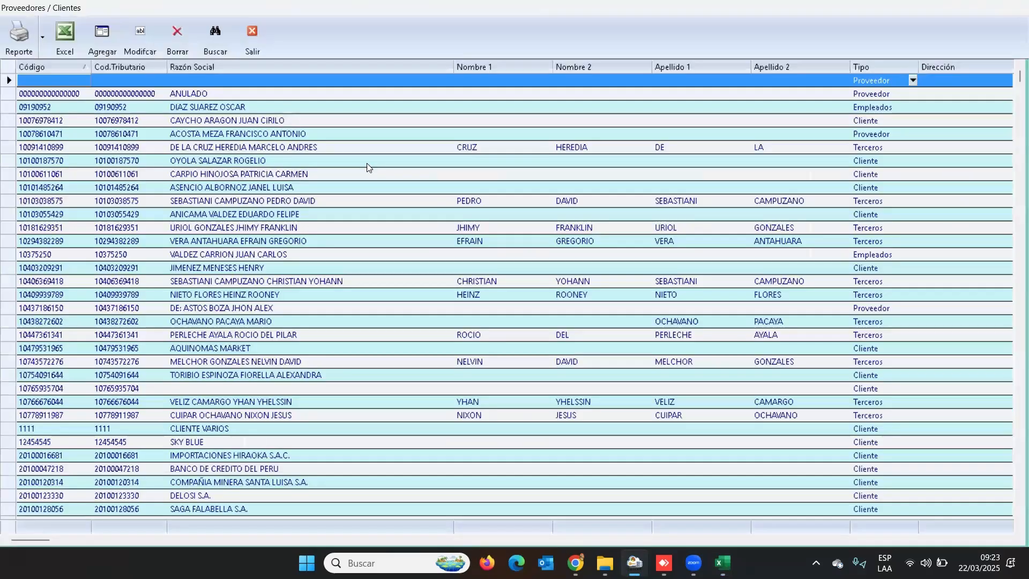
- Open the first Terceros entry in the list for modification, choose 6 RUC as its document type and Proveedor as its Tipo
click(173, 147)
click(131, 41)
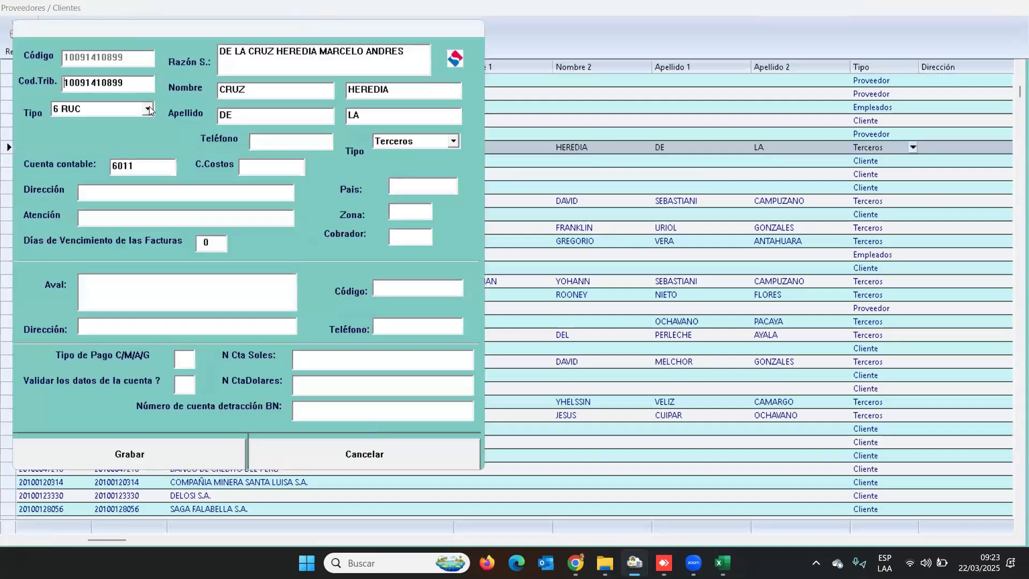
click(148, 109)
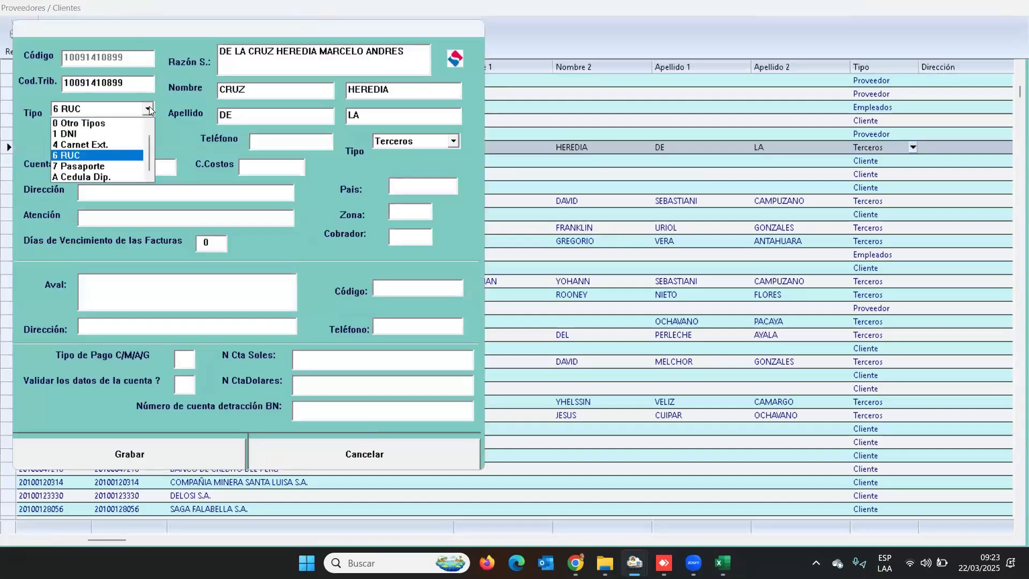
click(82, 155)
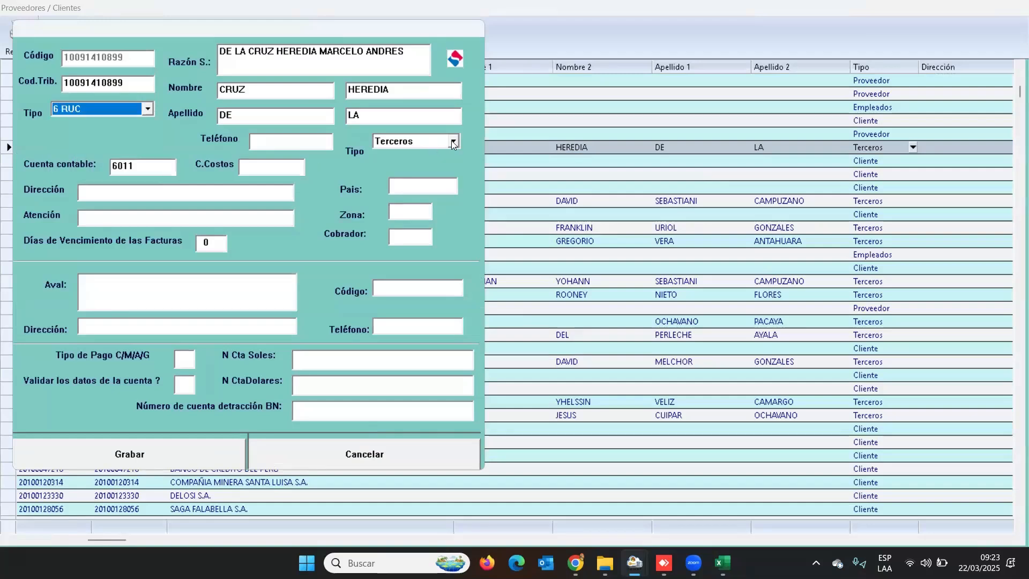
click(453, 141)
drag(455, 185, 453, 156)
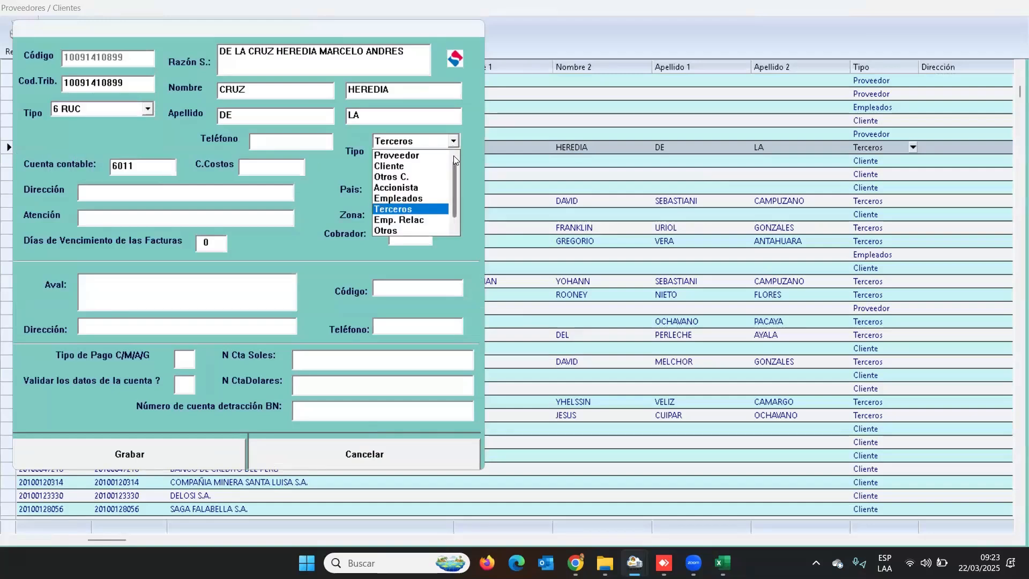
click(402, 155)
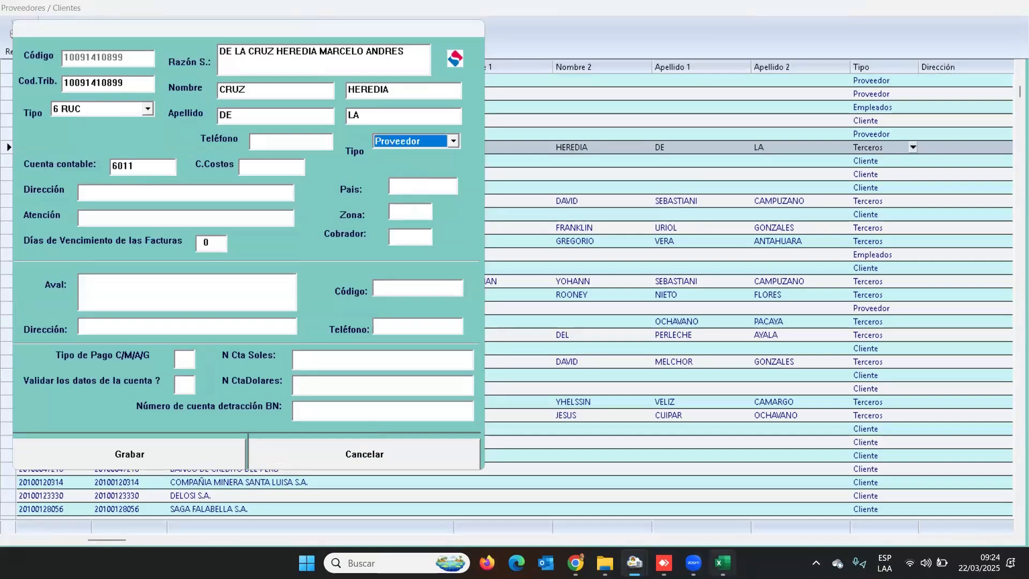
- Compare the record with the Tipo and Tip.Doc.Iden columns of compraAPP.xlsx and save the supplier record in SISCONT
click(724, 560)
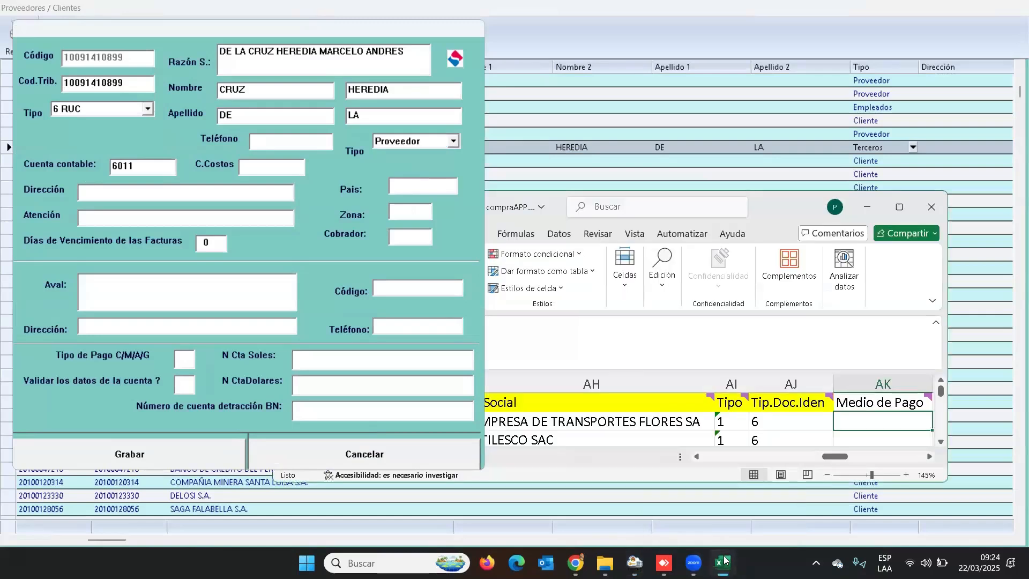
click(729, 376)
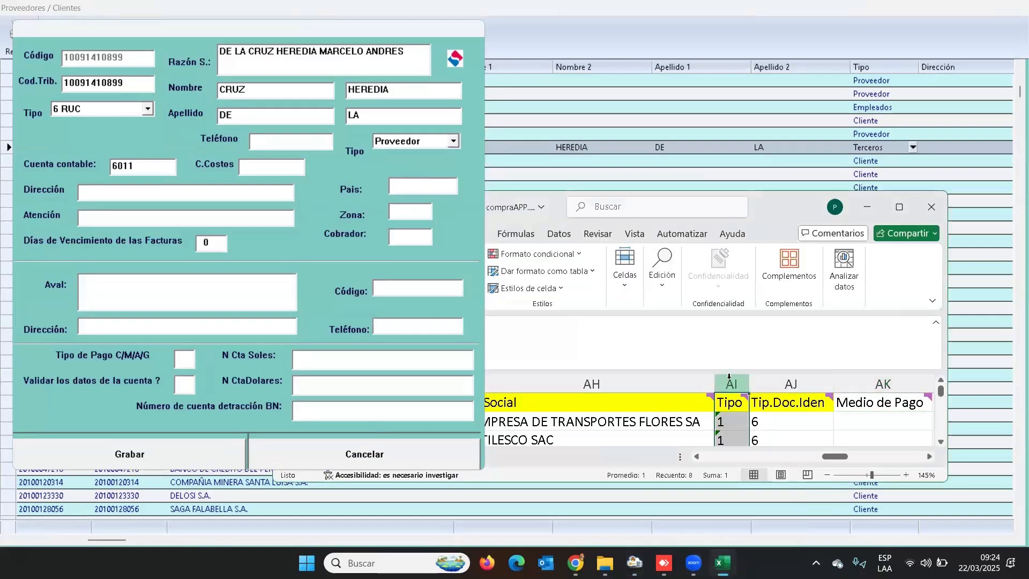
click(799, 383)
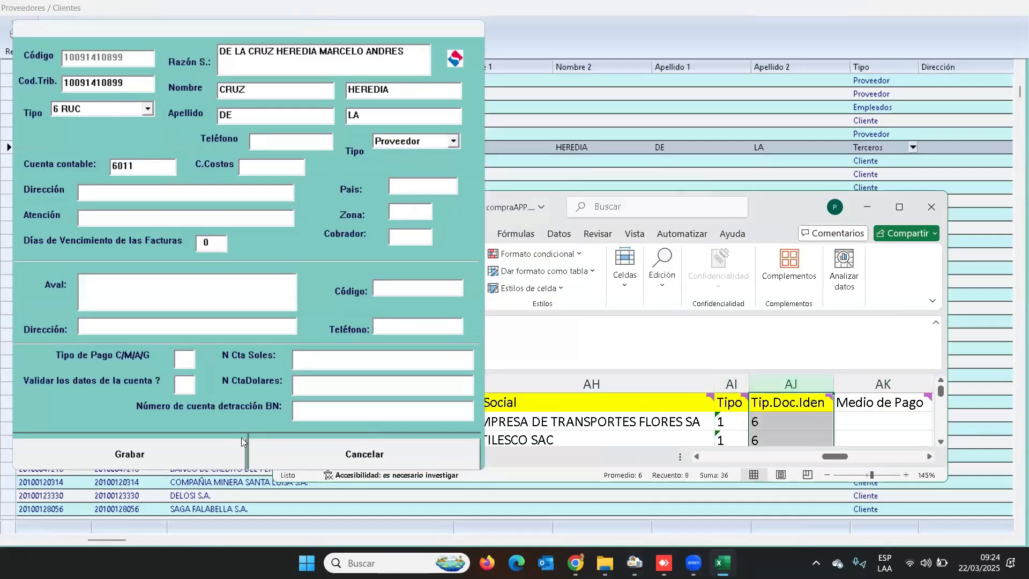
click(217, 447)
click(218, 447)
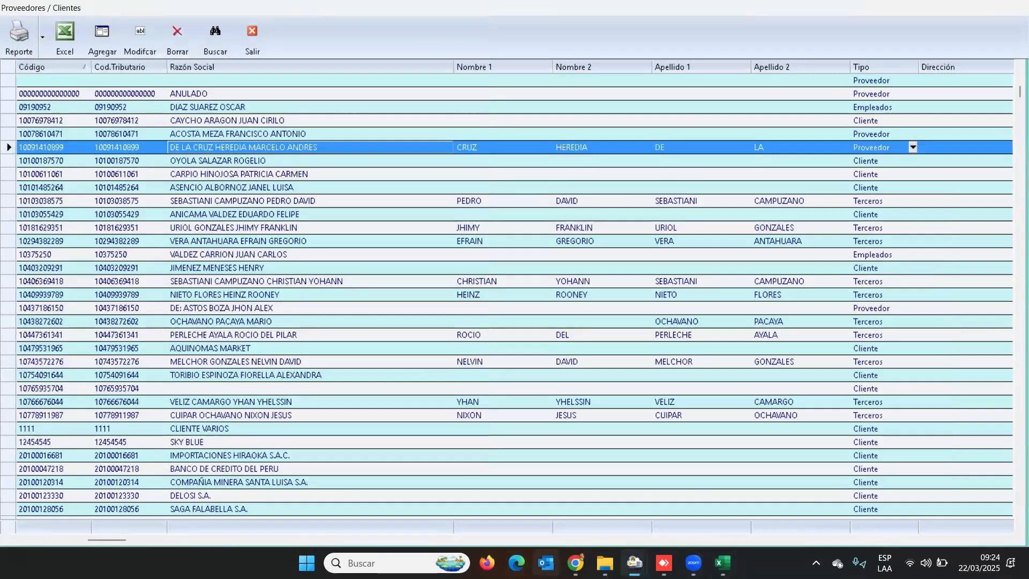
- Switch to compraAPP.xlsx in Excel, maximize it and go back along the first purchase's row to its Vou.Fecha
mouse_move(722, 563)
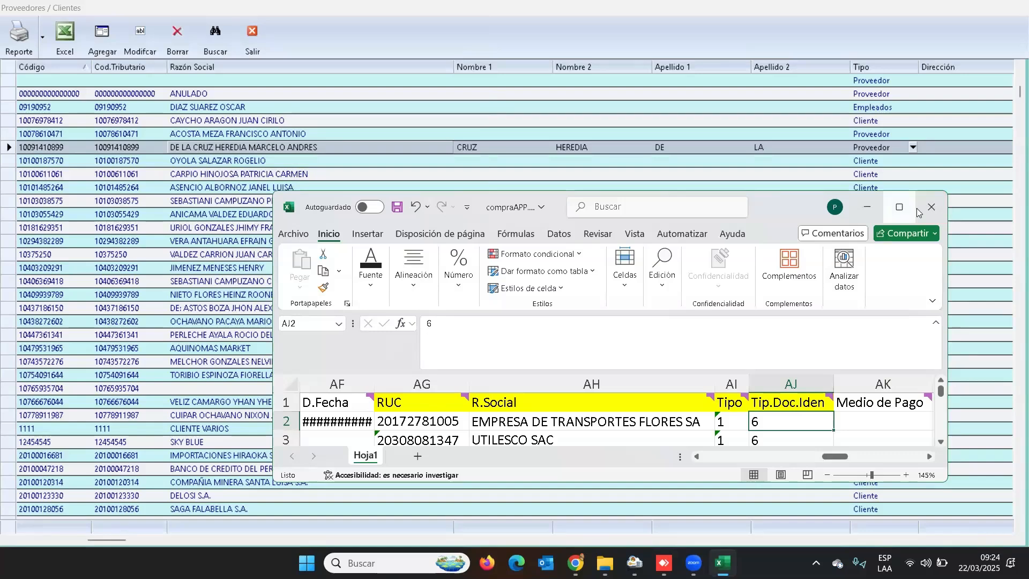
click(900, 207)
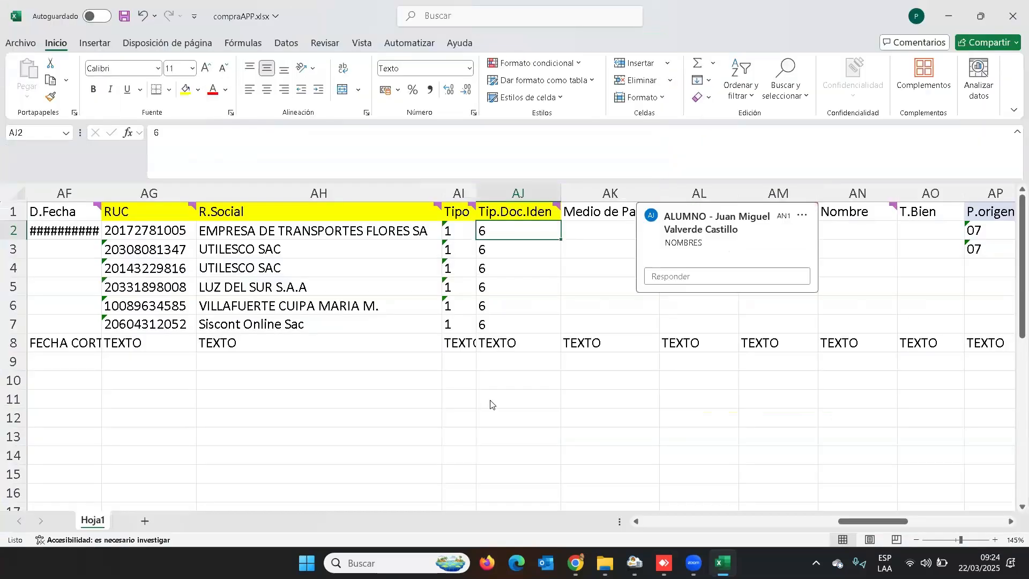
key(Left)
key(Left)
key(Left)
key(Left)
key(Left)
key(Left)
key(Left)
key(Left)
key(Left)
key(Left)
key(Left)
key(Left)
key(Left)
key(Left)
key(Left)
key(Left)
key(Left)
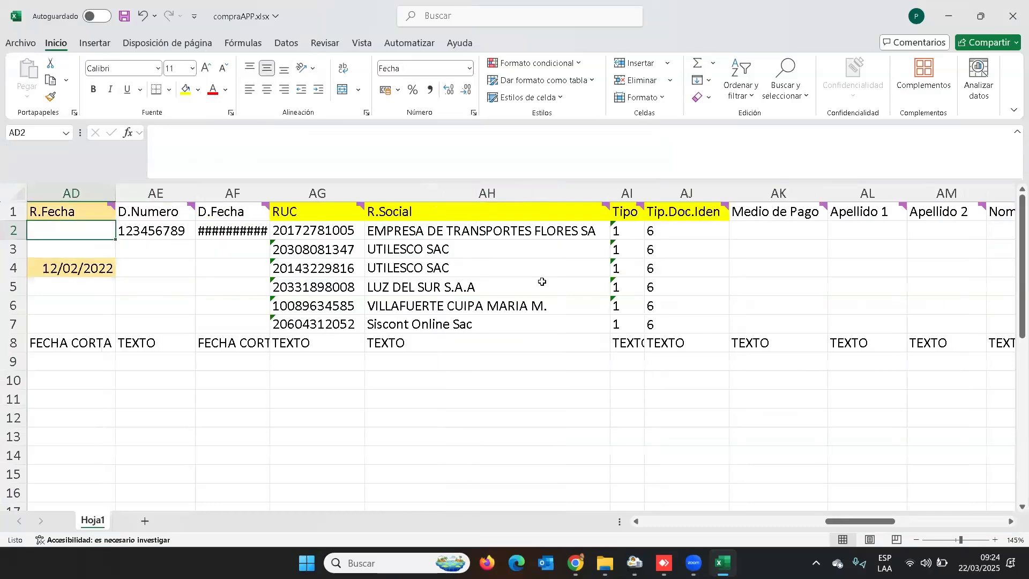
key(Left)
key(Left)
key(Left)
key(Left)
key(Left)
key(Left)
key(Left)
key(Left)
key(Left)
key(Left)
key(Left)
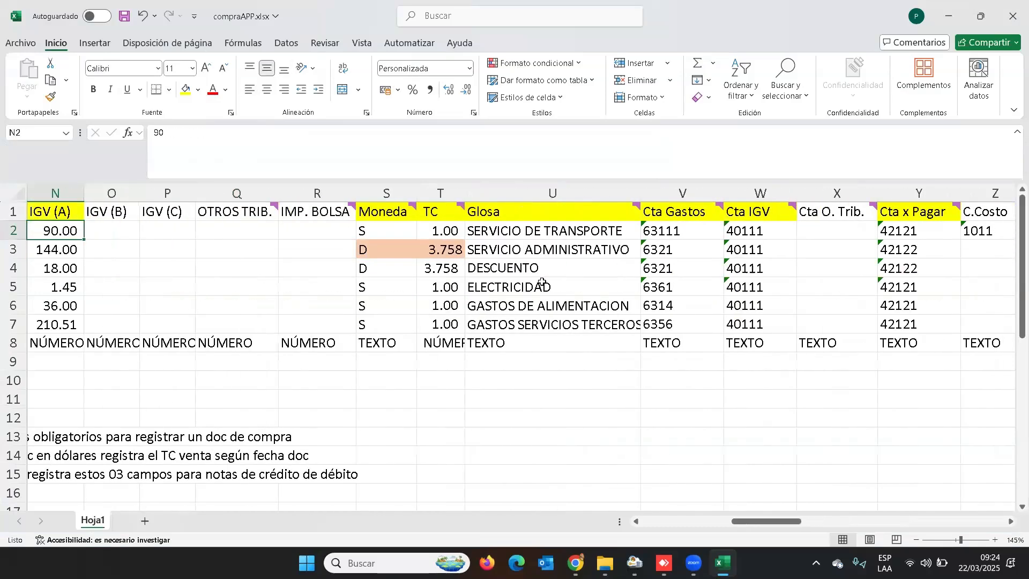
key(Left)
key(Left)
key(Left)
key(Left)
key(Left)
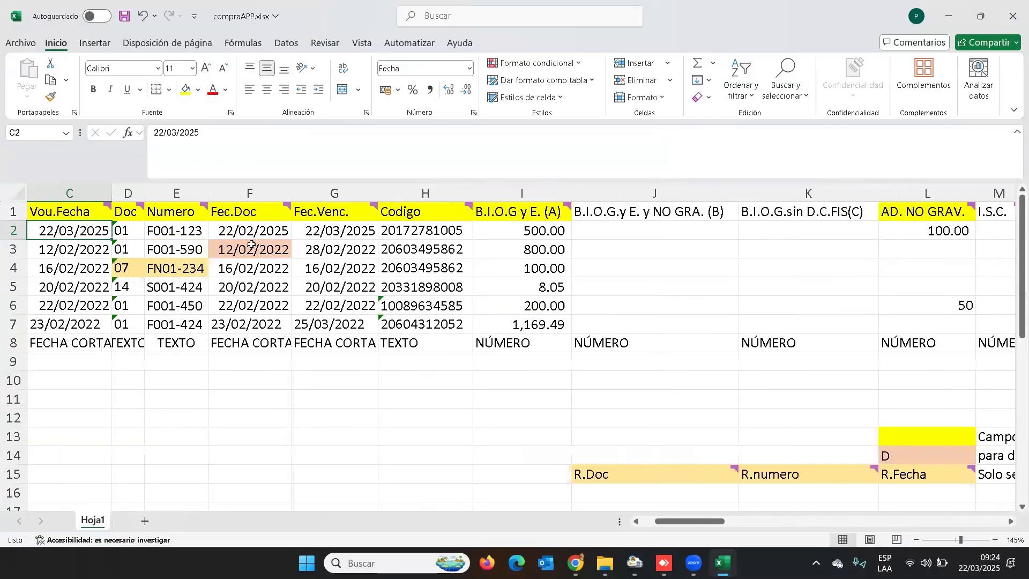
- Follow the row of the type 07 document FN01-234 to its R.Doc, R.numero and R.Fecha reference columns and examine them
click(144, 270)
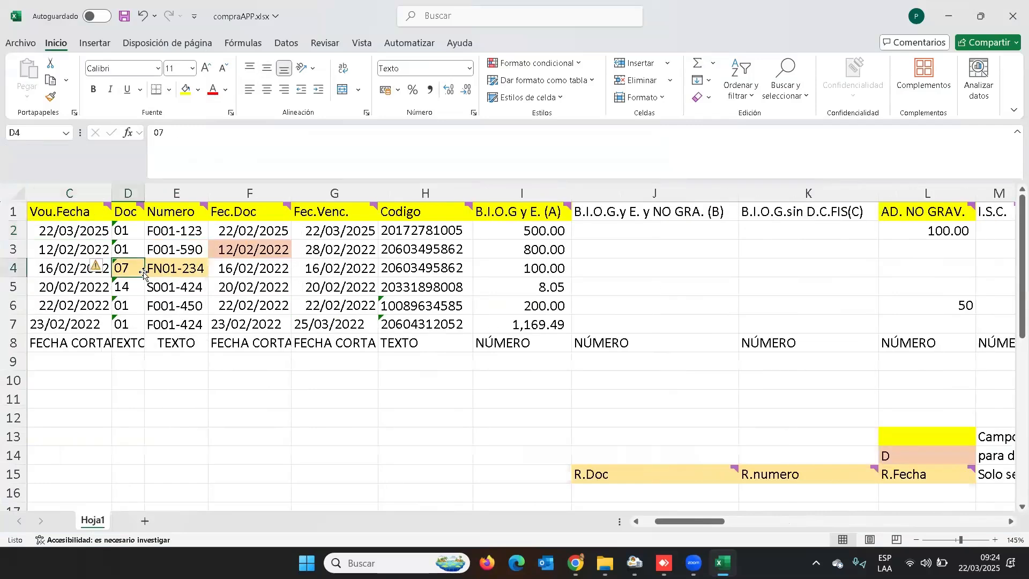
key(Right)
key(Right)
key(Right)
key(Right)
key(Right)
key(Right)
key(Right)
key(Right)
key(Right)
key(Right)
key(Right)
key(Right)
key(Right)
key(Right)
key(Right)
key(Right)
key(Right)
key(Right)
key(Right)
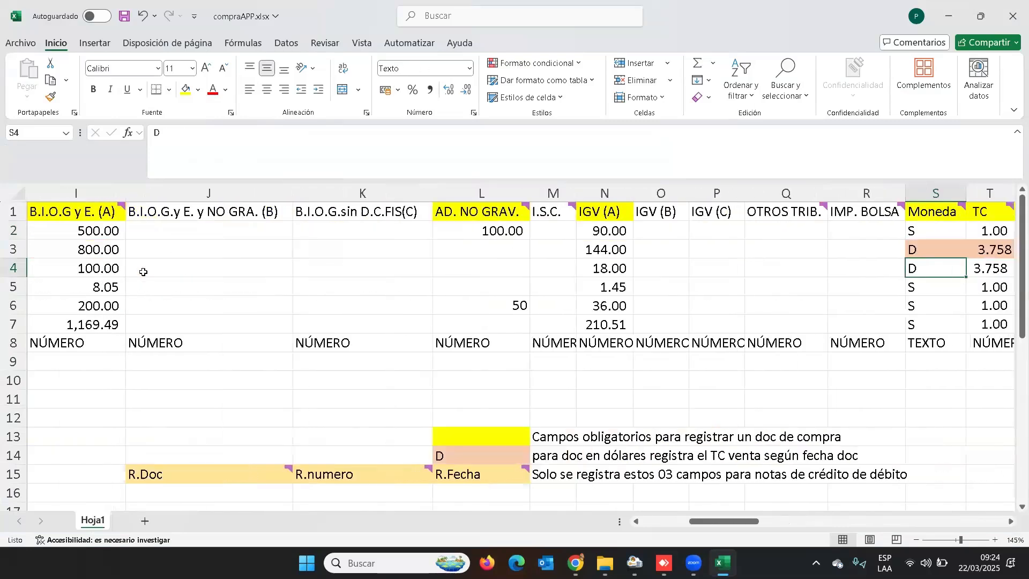
key(Right)
key(Right)
key(Right)
key(Right)
key(Right)
key(Right)
key(Right)
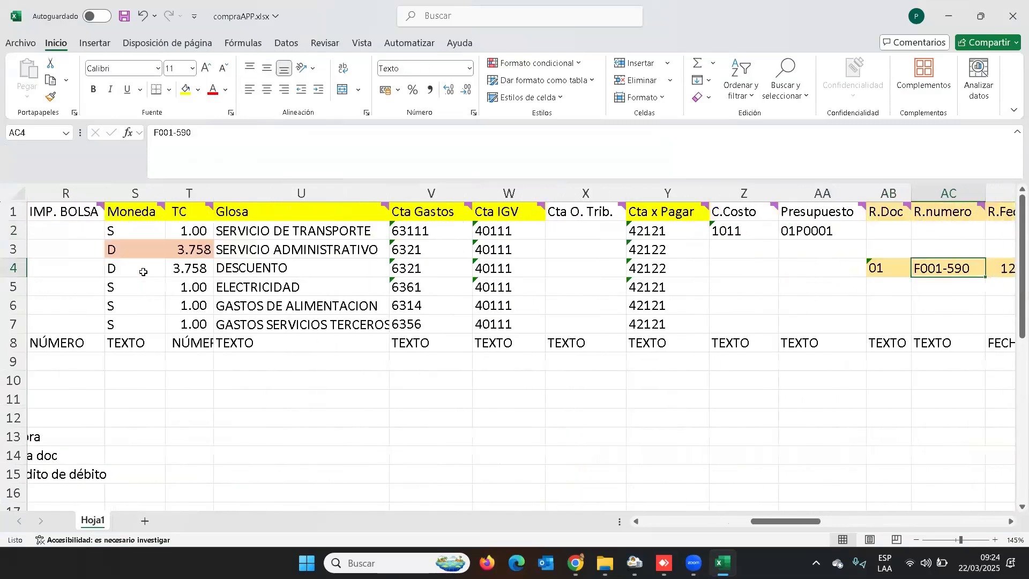
key(Right)
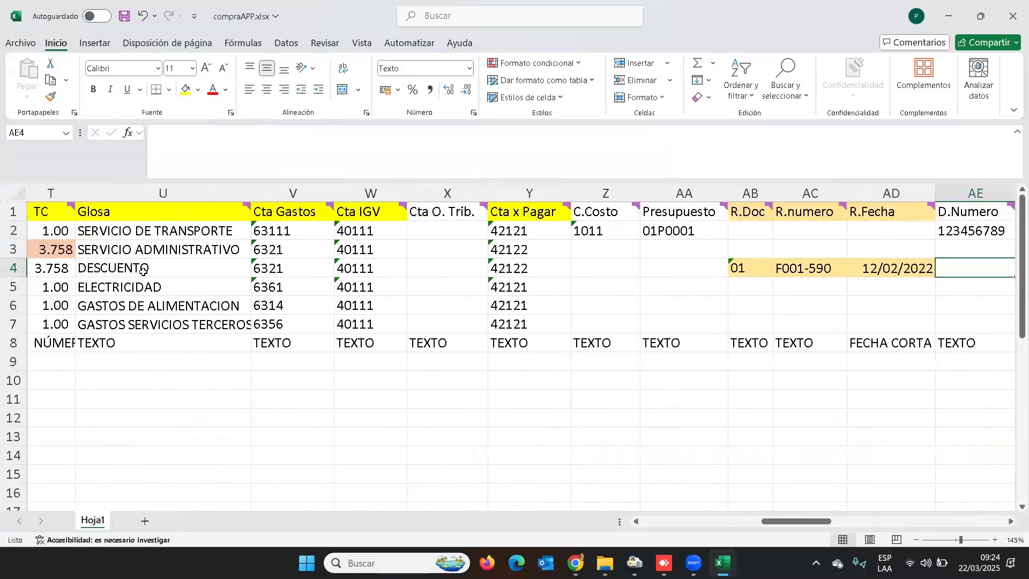
key(Left)
key(Left)
key(Left)
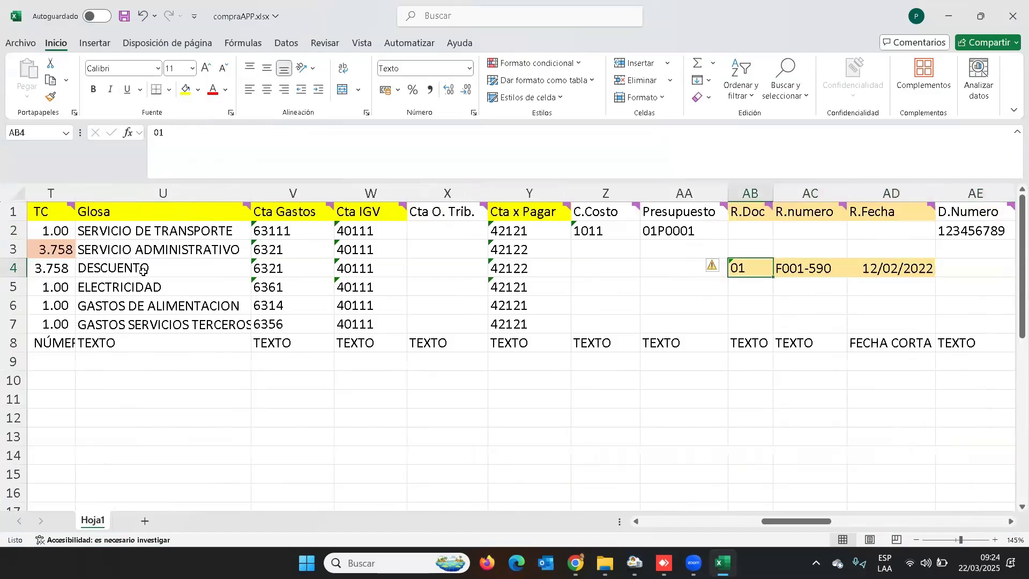
key(Right)
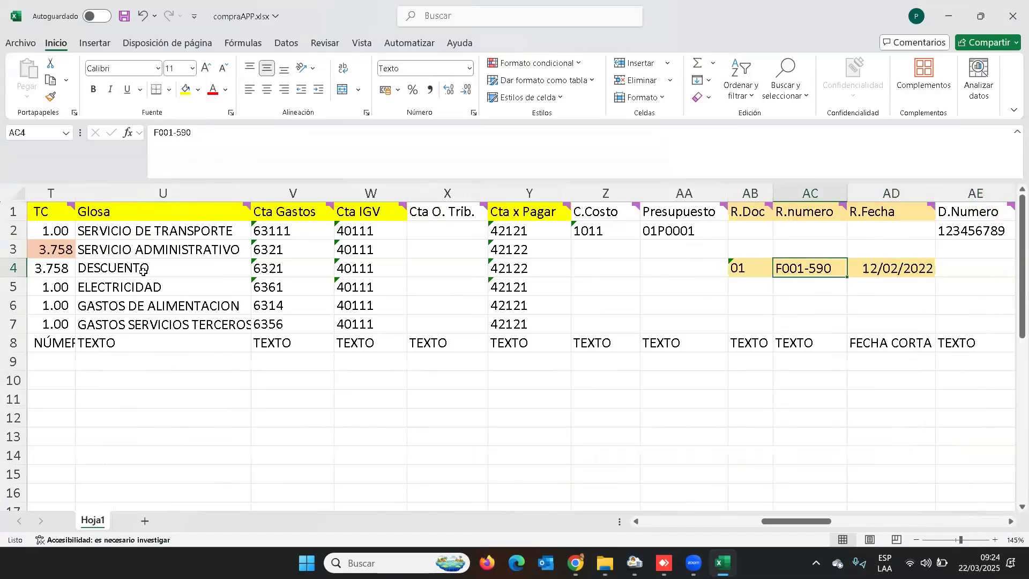
key(Right)
- Fill the Vou.Fecha column for all six purchases with the same date, 22/03/2025, by copying the first purchase's cell down
key(Left)
key(Left)
key(Left)
key(Left)
key(Left)
key(Left)
key(Left)
key(Left)
key(Left)
key(Left)
key(Left)
key(Left)
key(Left)
key(Left)
key(Left)
key(Left)
key(Left)
key(Left)
key(Left)
key(Left)
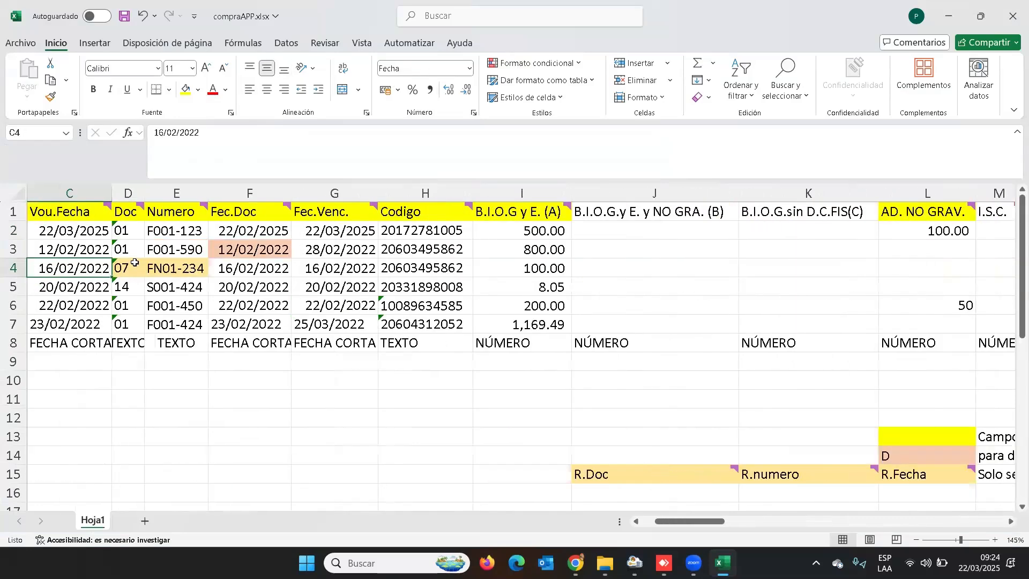
click(86, 231)
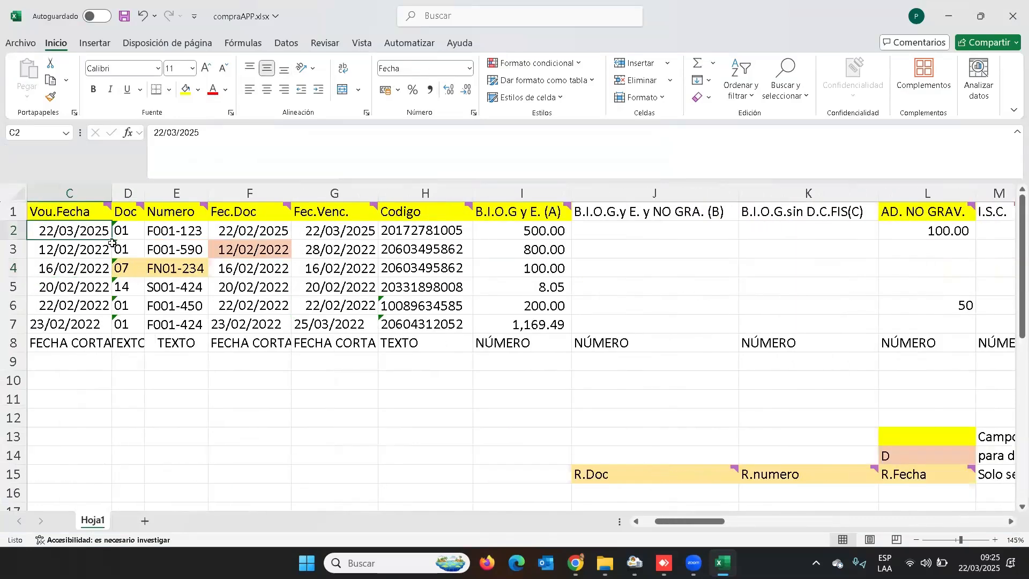
drag(112, 242, 106, 325)
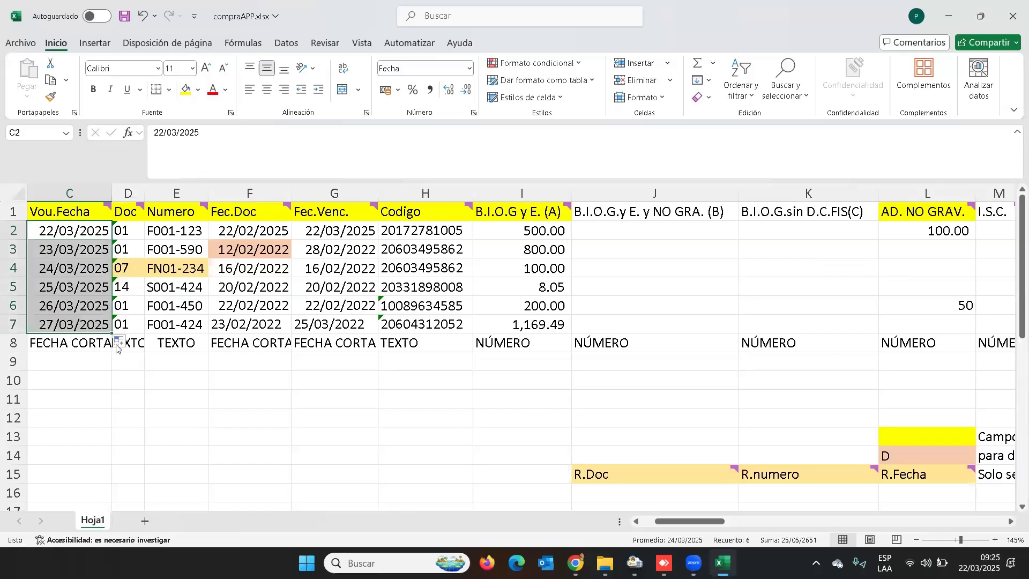
click(123, 341)
click(169, 360)
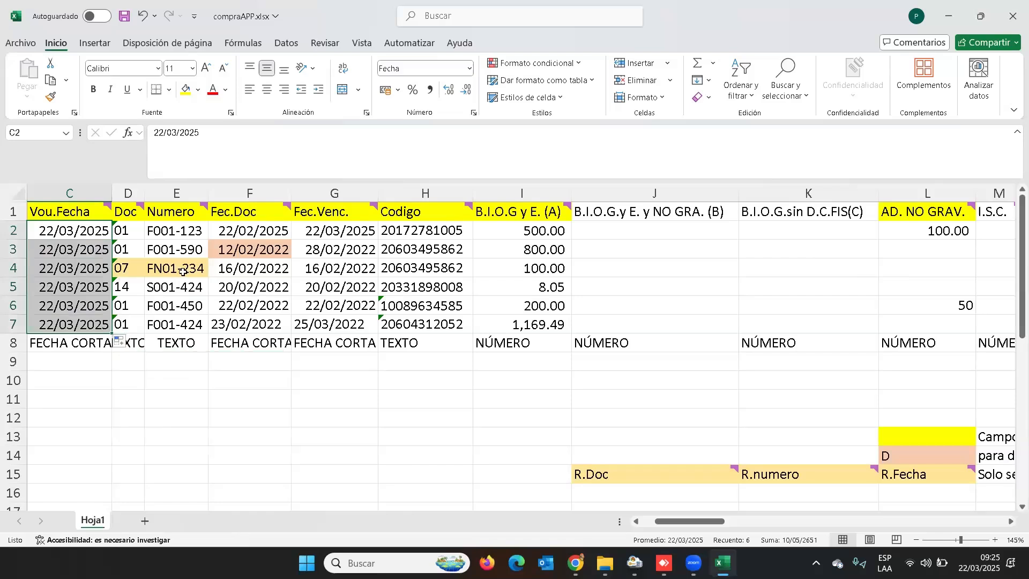
- Copy the date 22/03/2025 from Vou.Fecha into the Fec.Doc and Fec.Venc cells of the second to sixth purchases
click(284, 232)
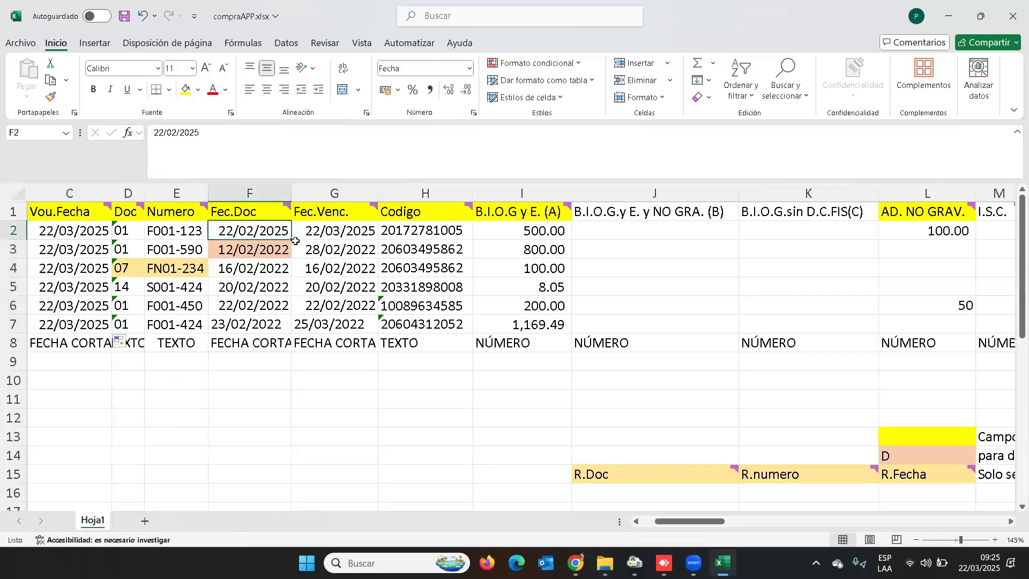
click(276, 245)
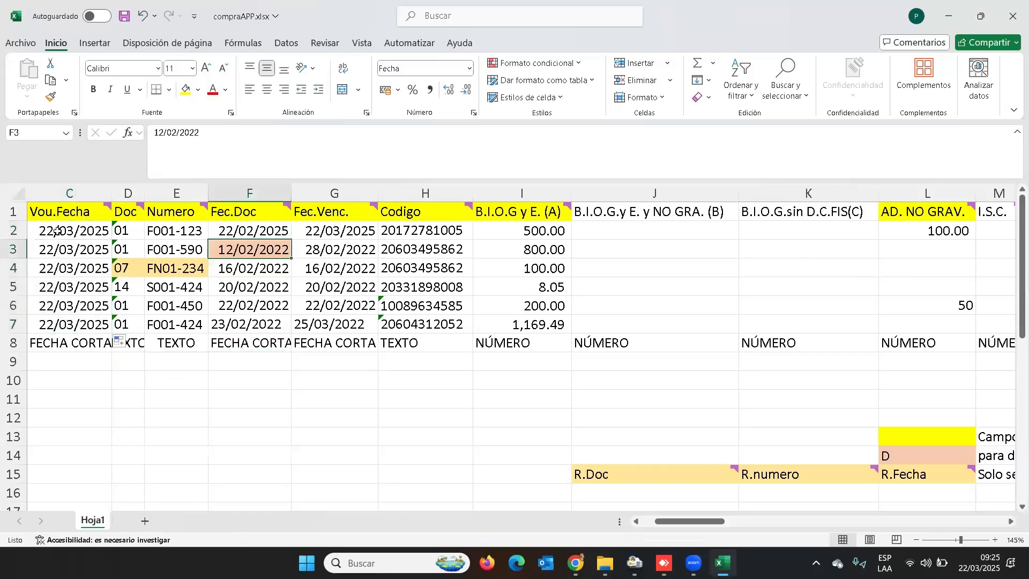
click(58, 232)
- Set the R.Fecha reference date of the type 07 document FN01-234 to 12/03/2025
click(387, 268)
key(Right)
key(Right)
key(Right)
key(Right)
key(Right)
key(Right)
key(Right)
key(Right)
key(Right)
key(Right)
key(Right)
key(Right)
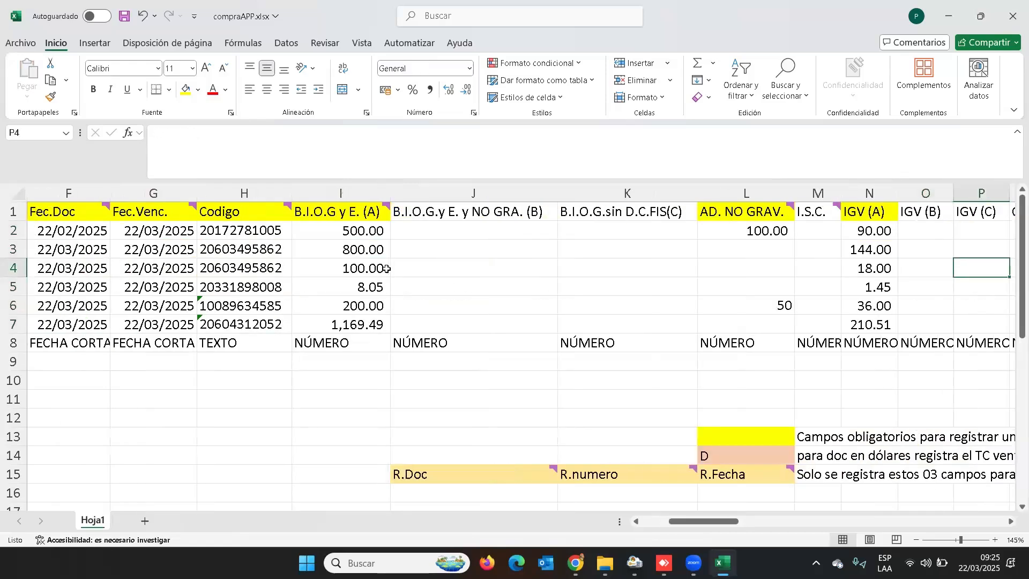
key(Right)
key(Right)
key(Right)
key(Right)
key(Right)
key(Right)
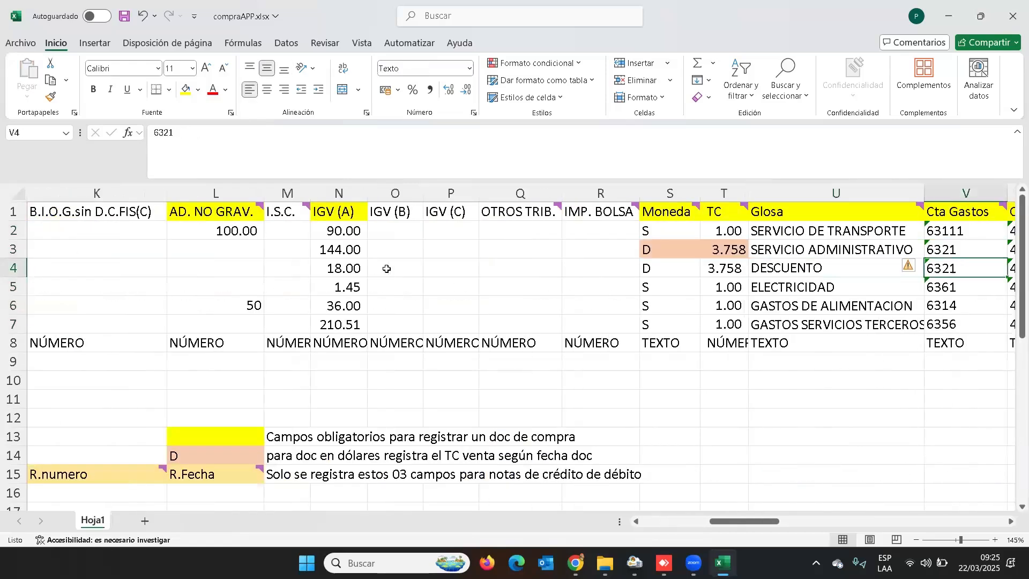
key(Right)
key(Right)
key(Right)
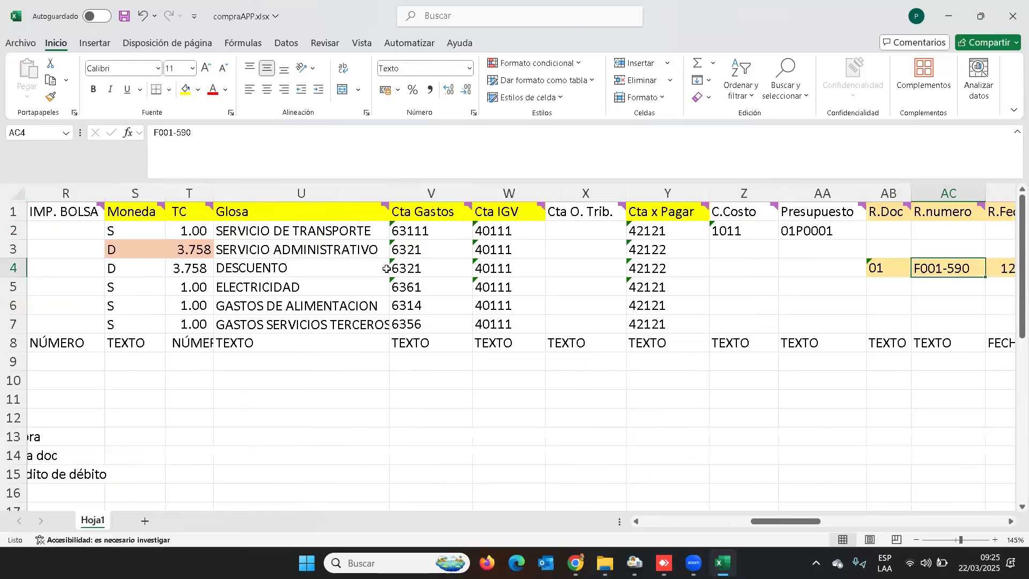
key(Right)
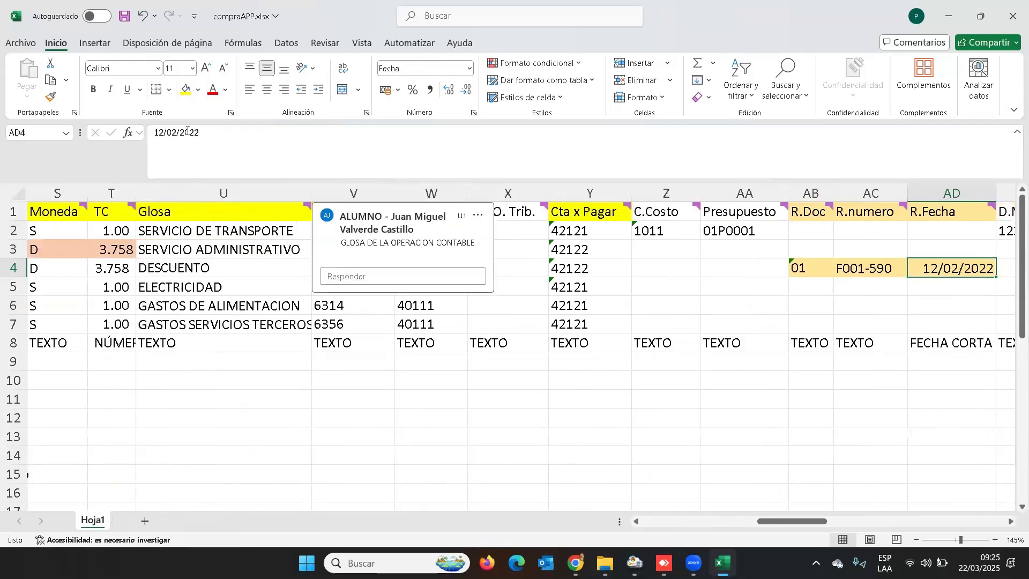
click(170, 132)
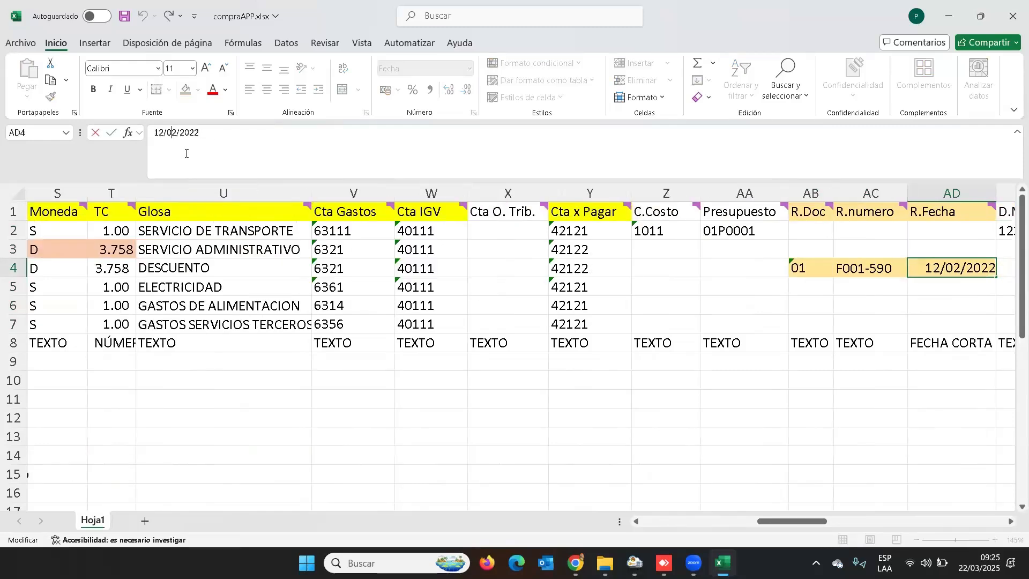
key(Delete)
text(3)
key(BackSpace)
text(5)
click(616, 308)
- Go back to the first columns and examine the Doc and Numero entries of the type 14 document S001-424
key(Left)
key(Left)
key(Left)
key(Left)
key(Left)
key(Home)
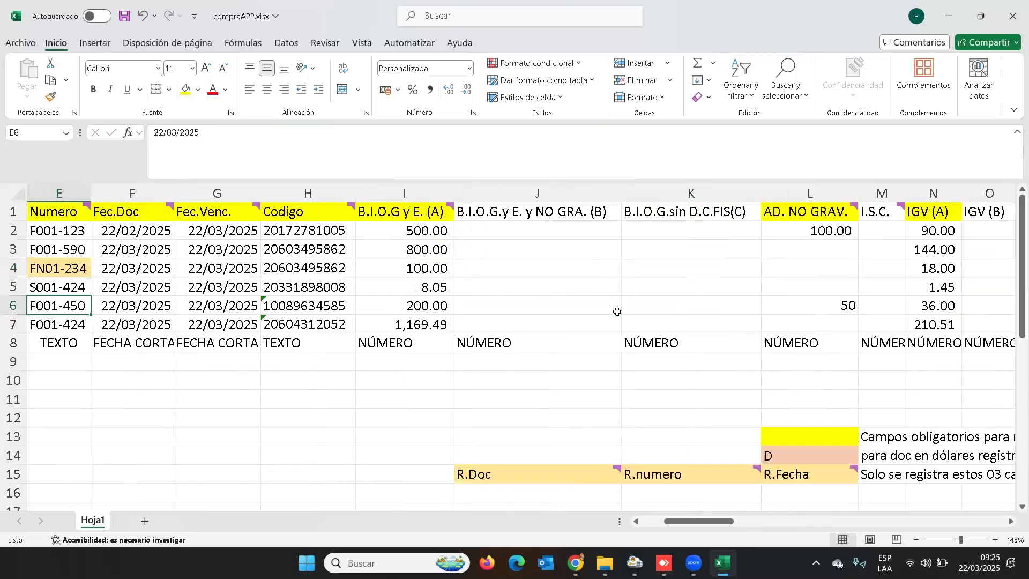
key(Right)
key(Right)
key(Right)
key(Right)
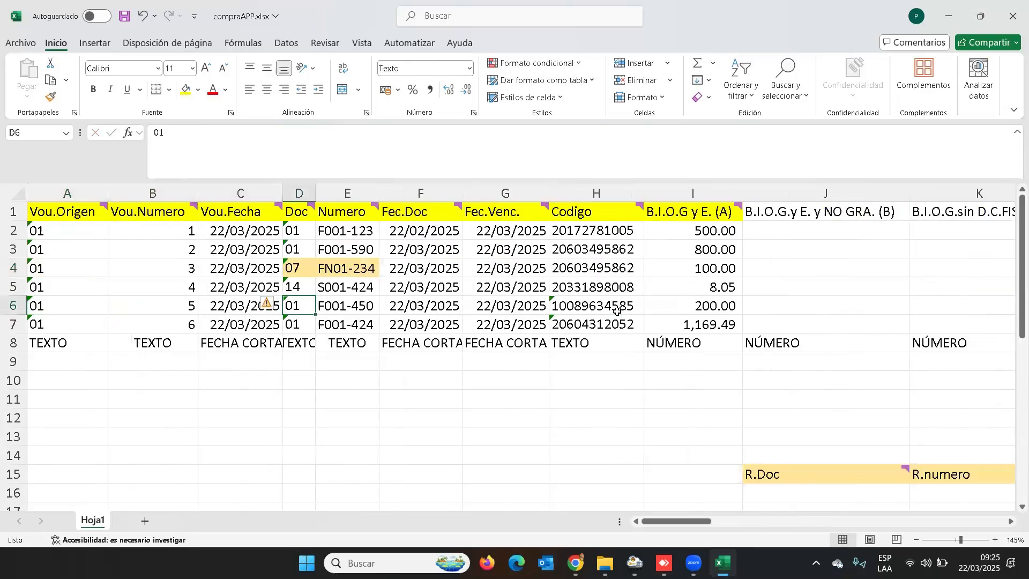
key(Up)
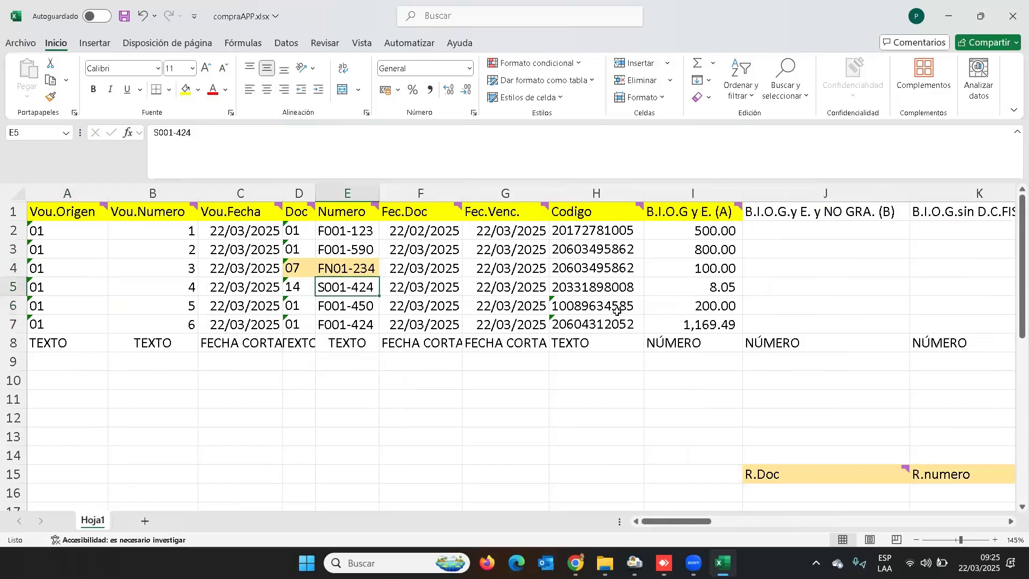
key(Left)
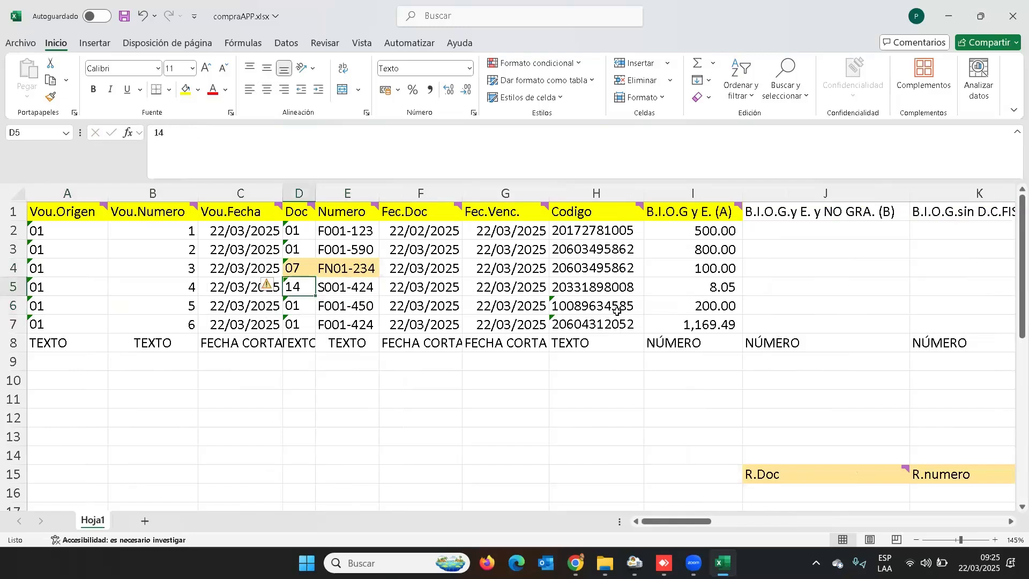
key(Right)
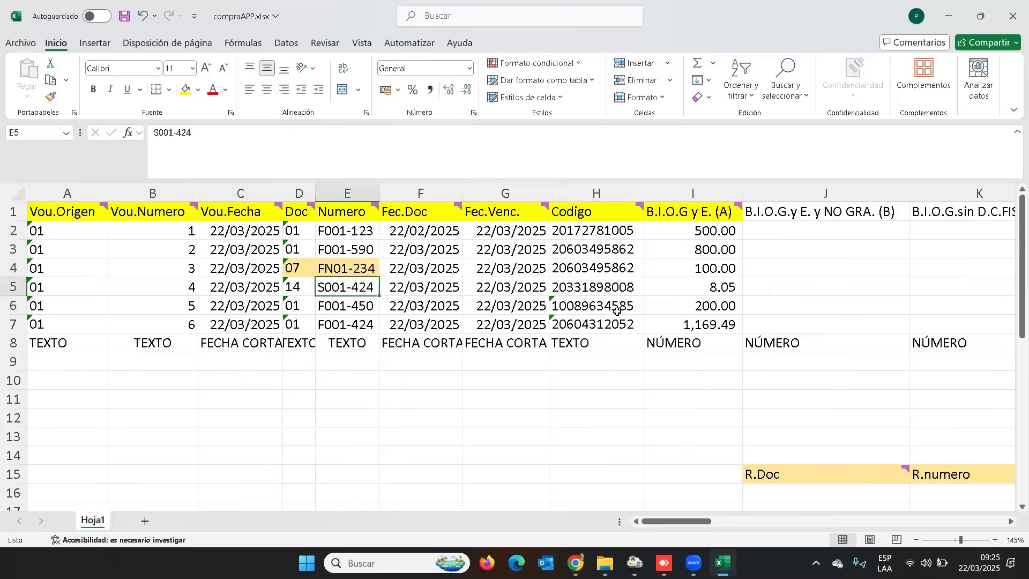
- Examine the IGV columns of the fourth purchase and the base and AD. NO GRAV. amounts of the fifth purchase
key(Right)
key(Right)
key(Right)
key(Right)
key(Right)
key(Right)
key(Right)
key(Right)
key(Right)
key(Right)
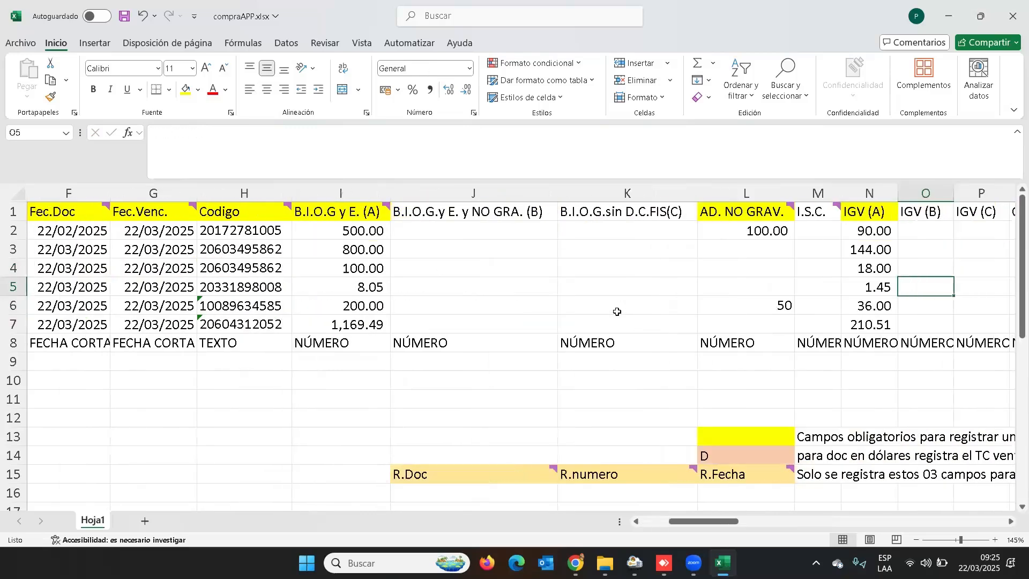
key(Down)
key(Left)
key(Left)
key(Left)
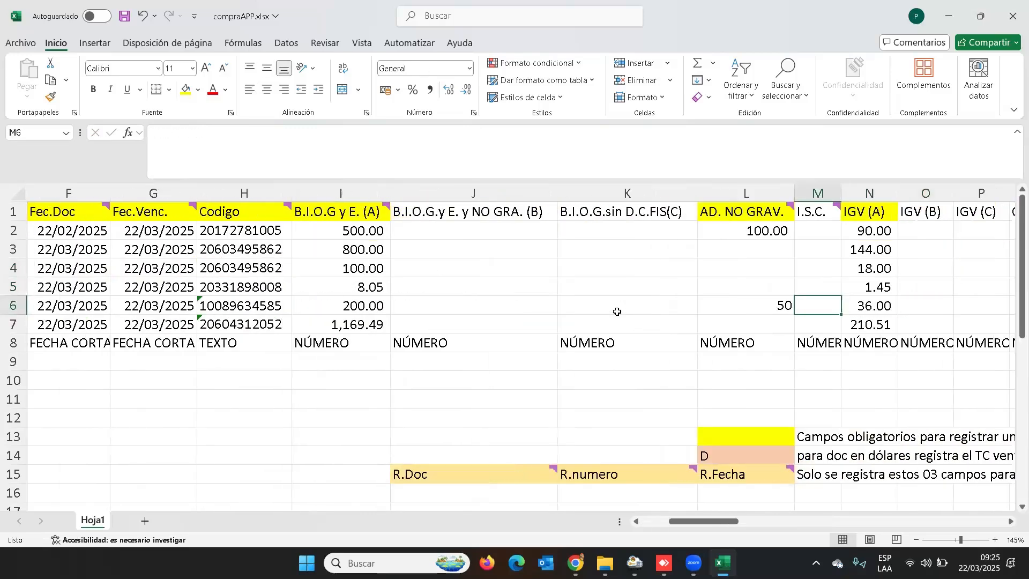
key(Left)
key(Left)
key(Left)
key(Right)
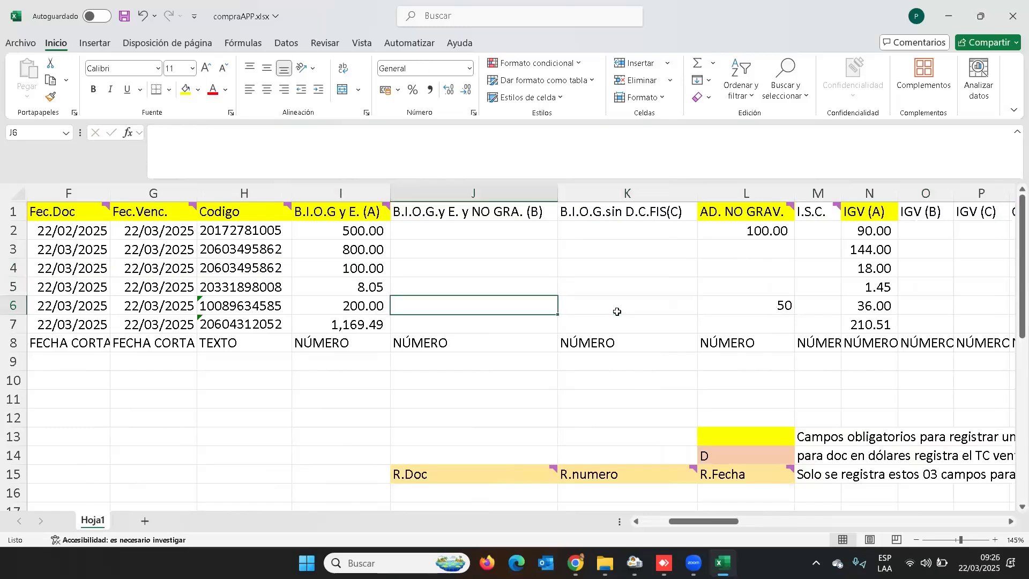
- Follow the data-type row below the purchases from the tax base columns to Cta IGV and examine the required cell formats
key(Down)
key(Down)
key(Right)
key(Right)
key(Right)
key(Right)
key(Right)
key(Right)
key(Right)
key(Right)
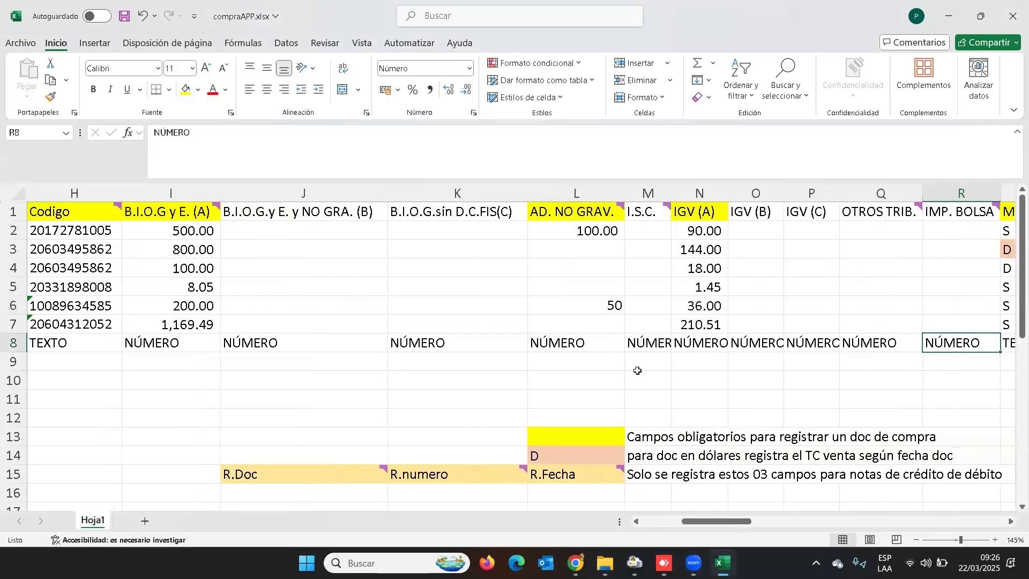
key(Right)
key(Right)
key(Right)
key(Right)
key(Right)
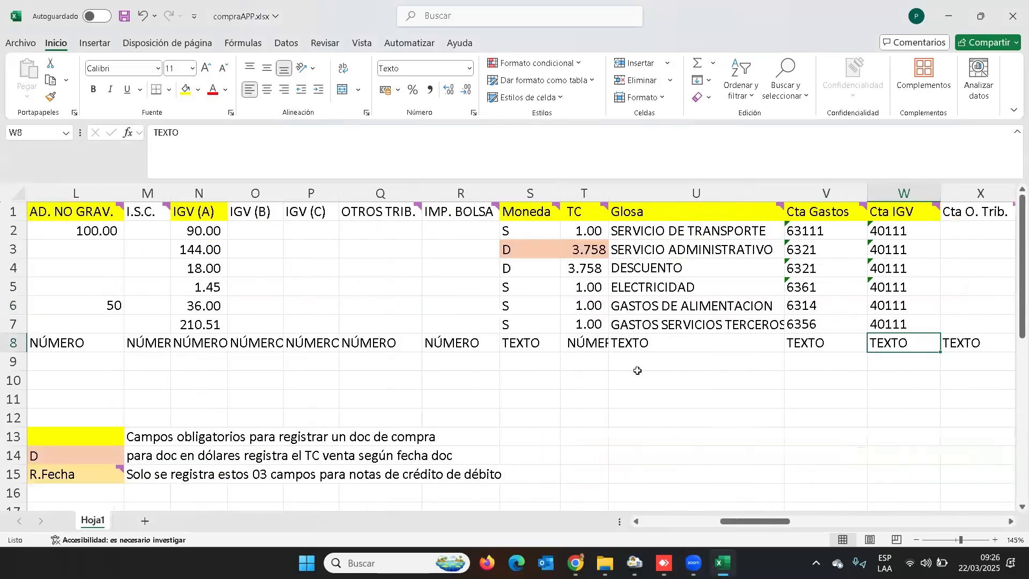
- Follow the sixth purchase's row through the account, reference and supplier columns as far as P.origen and examine them
key(Up)
key(Right)
key(Right)
key(Right)
key(Right)
key(Right)
key(Right)
key(Right)
key(Right)
key(Right)
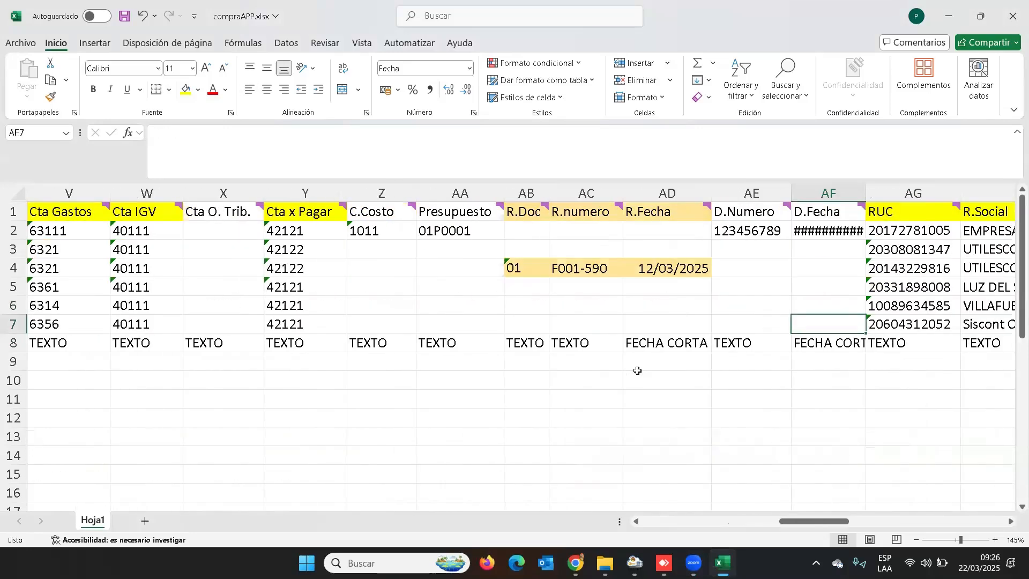
key(Right)
key(Right)
key(Right)
key(Right)
key(Right)
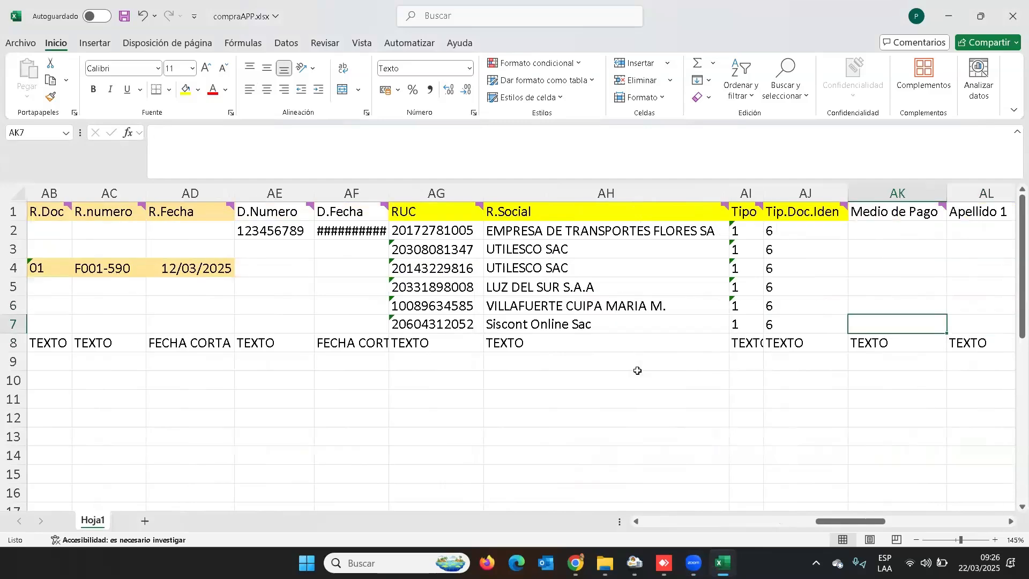
key(Right)
key(Right)
key(Right)
key(Right)
key(Right)
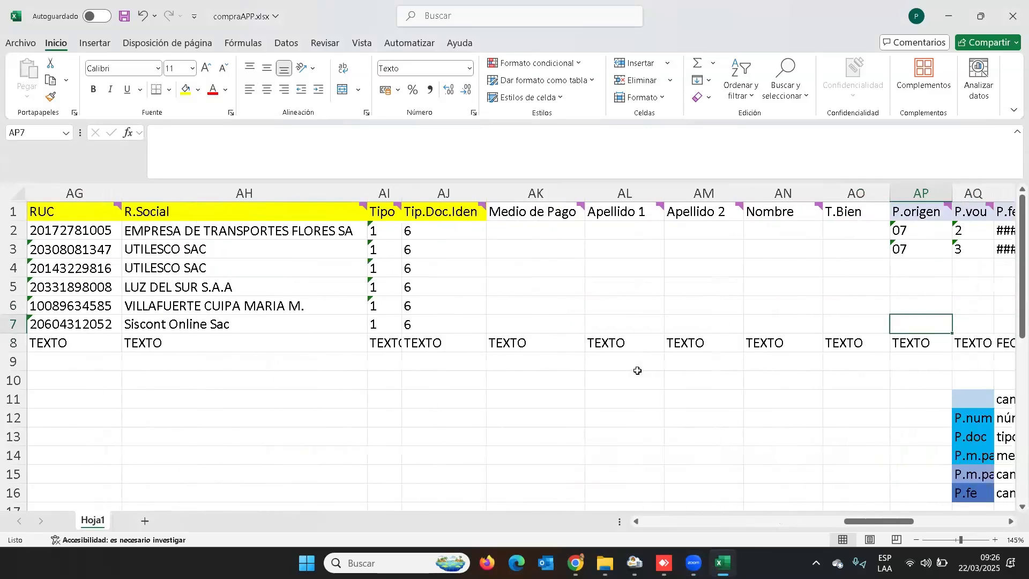
- Examine the payment columns of the first purchase, from P.origen and P.vou to the P.fecha dates
key(Up)
key(Up)
key(Up)
key(Up)
key(Up)
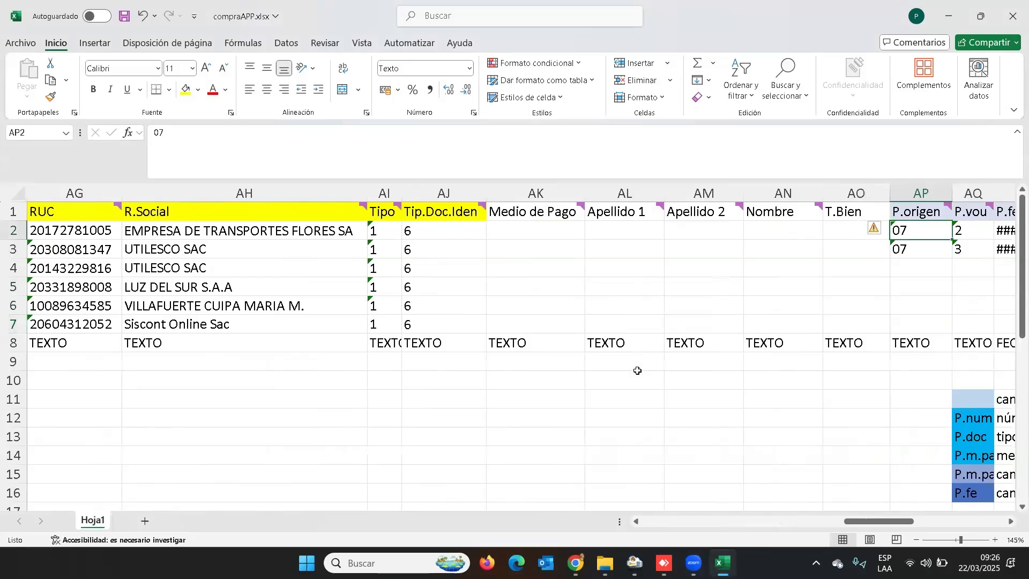
key(Right)
key(Right)
key(Right)
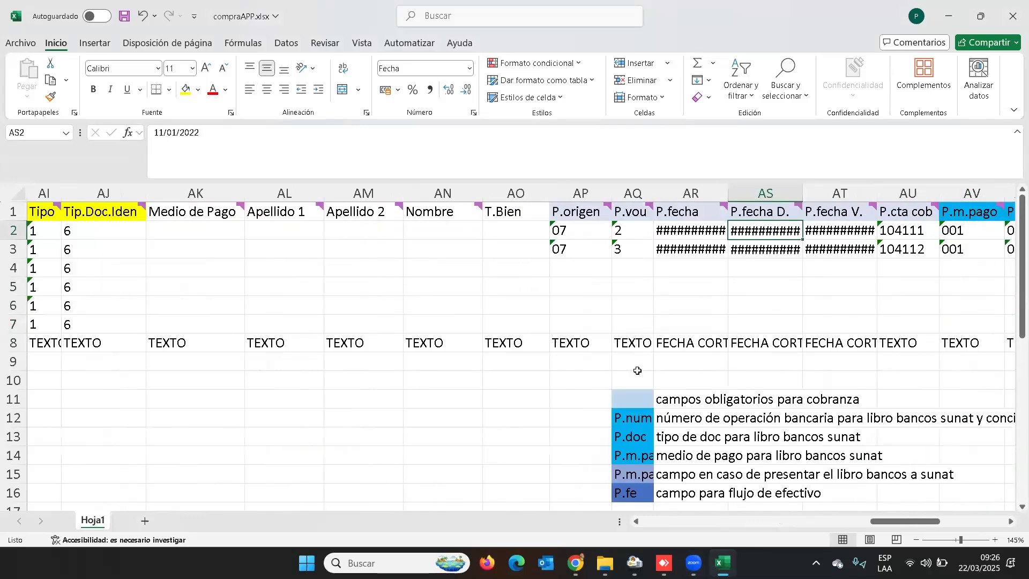
double_click(727, 187)
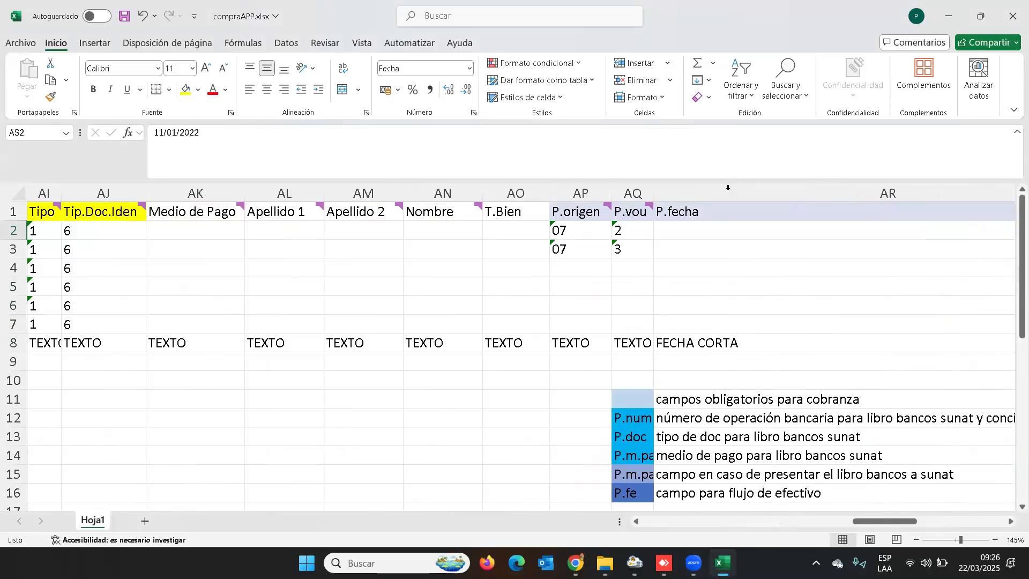
click(142, 14)
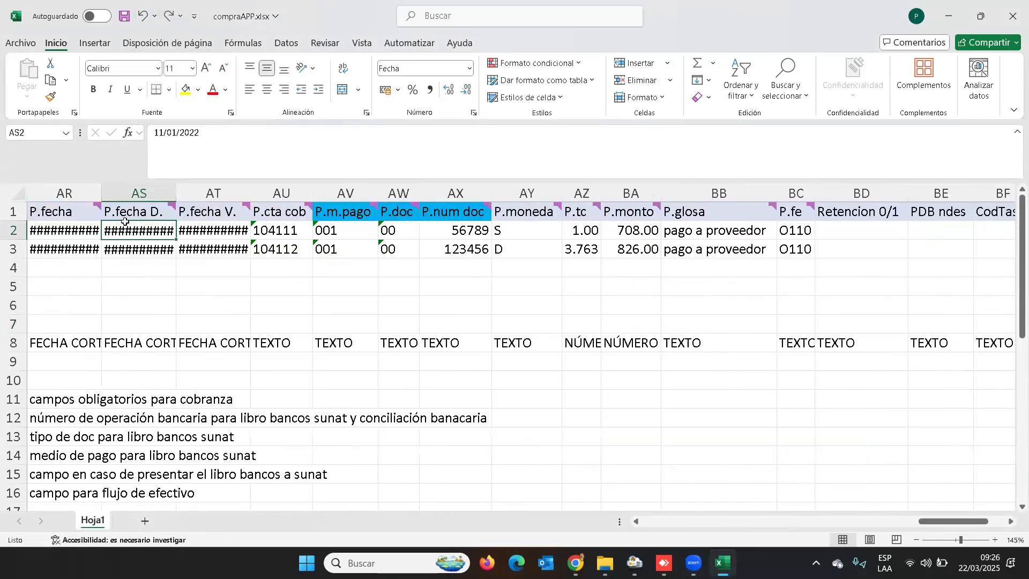
key(Left)
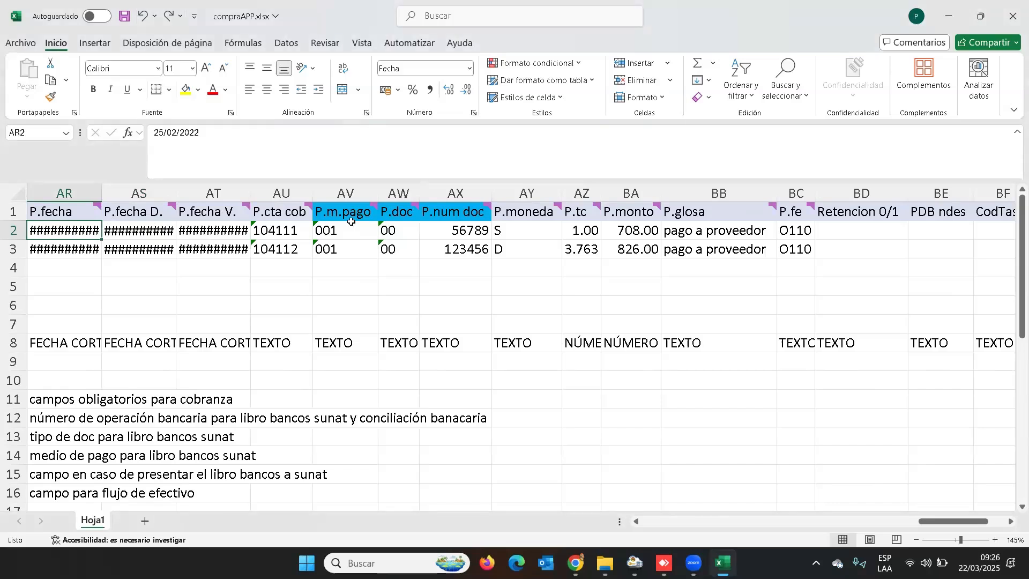
key(Left)
key(Left)
key(Left)
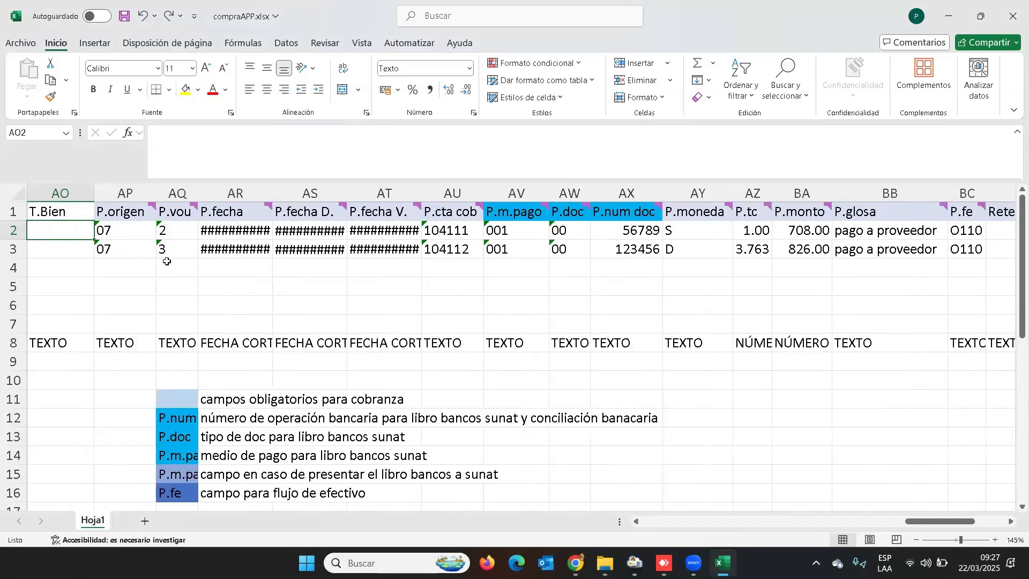
- Renumber the P.vou payment vouchers as 1 for the first purchase and 2 for the second
click(169, 233)
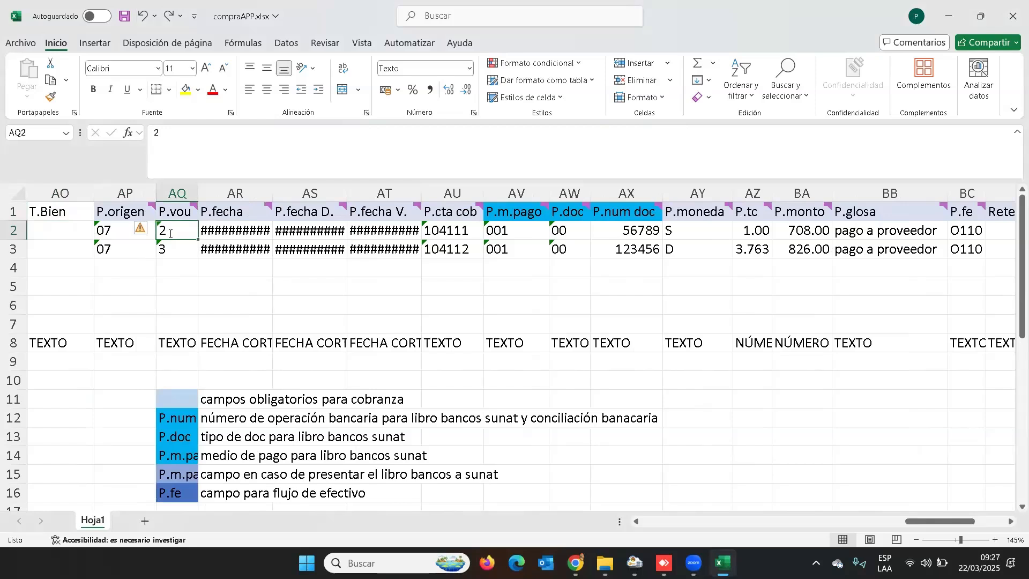
text(1)
click(165, 249)
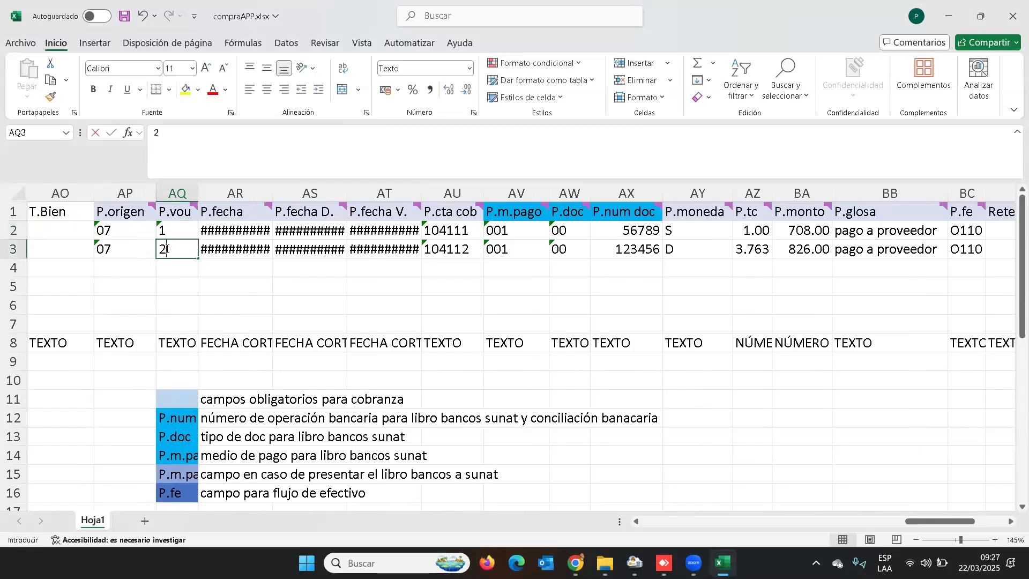
text(2)
click(255, 222)
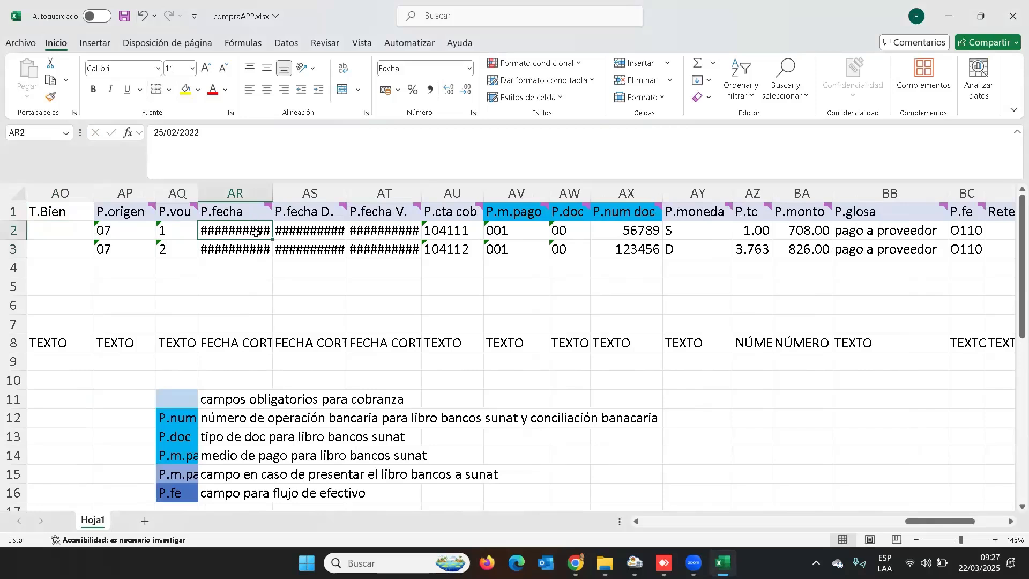
click(295, 233)
key(Right)
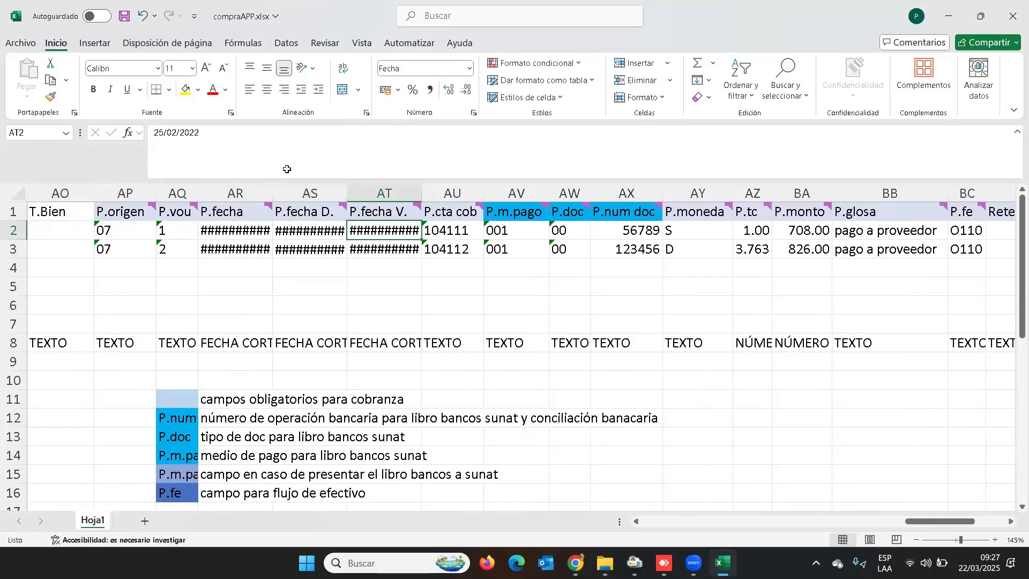
click(244, 233)
click(239, 192)
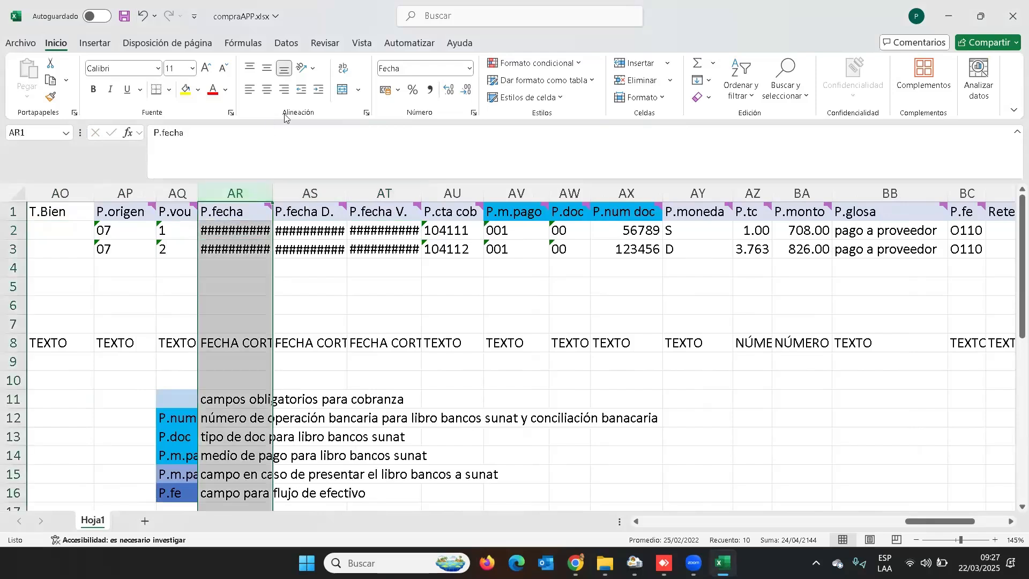
right_click(236, 222)
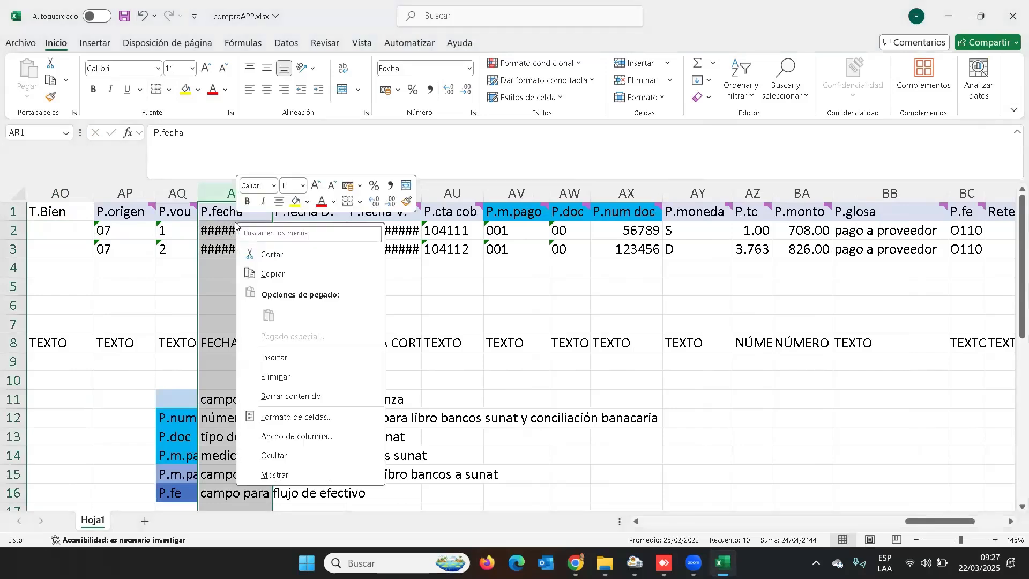
click(284, 418)
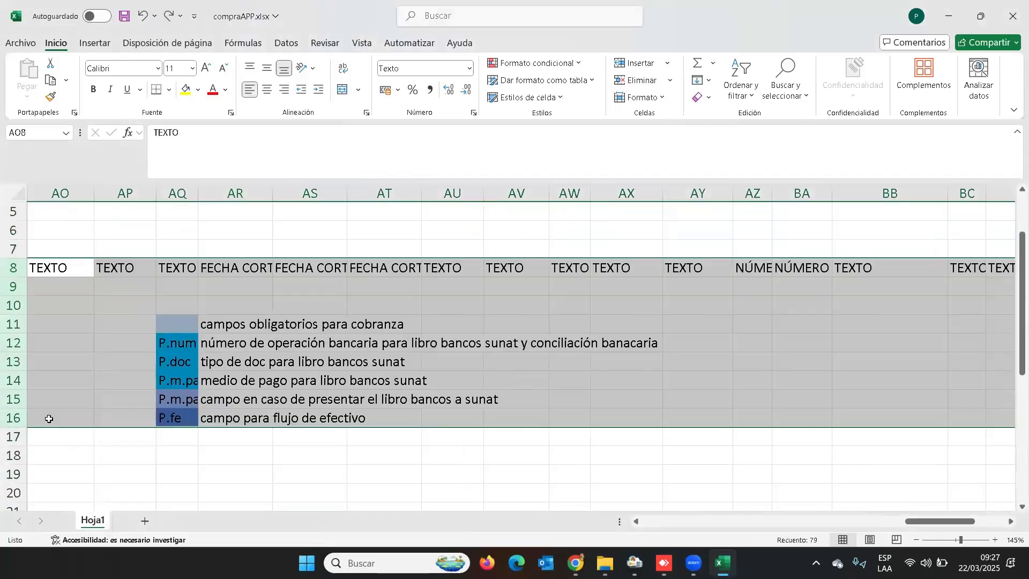
- Clear the contents of rows 8 to 16, removing the data-type labels and the legend notes below the purchases
key(Delete)
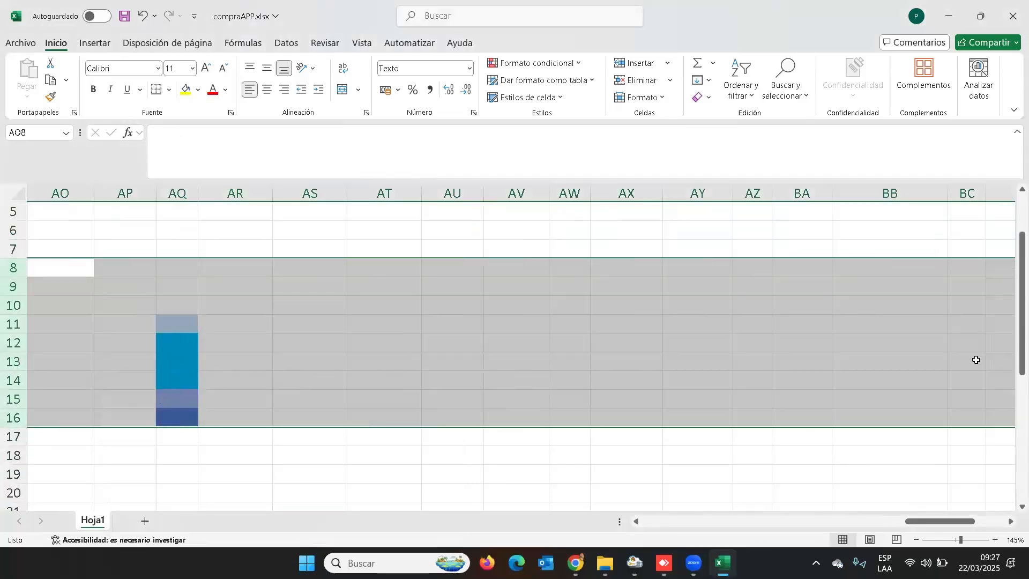
scroll(1010, 341, up, 2)
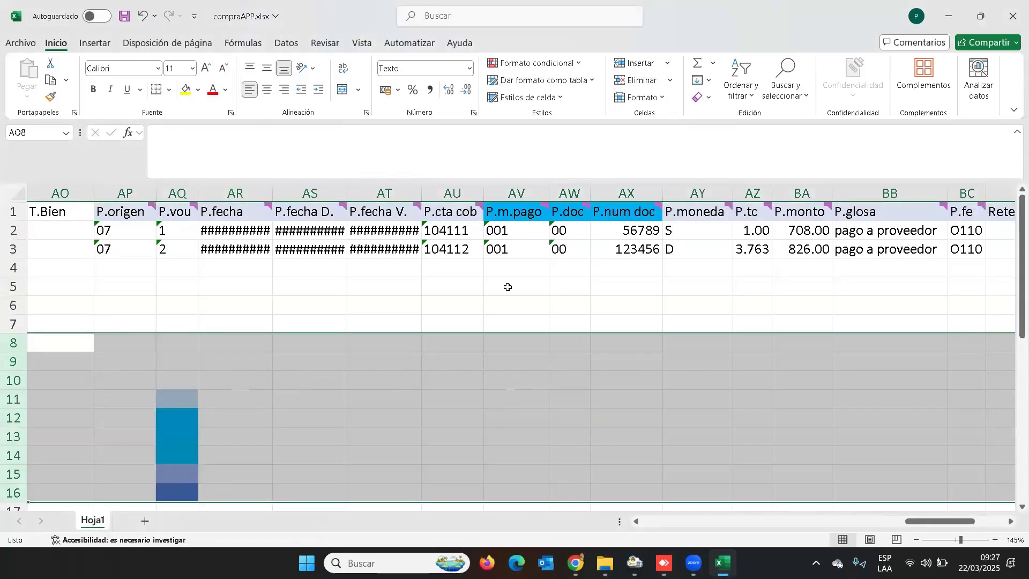
click(357, 289)
- Set the P.fecha, P.fecha D. and P.fecha V. payment dates to 25/03/2025 and 26/03/2025, widening the columns to fit
double_click(272, 192)
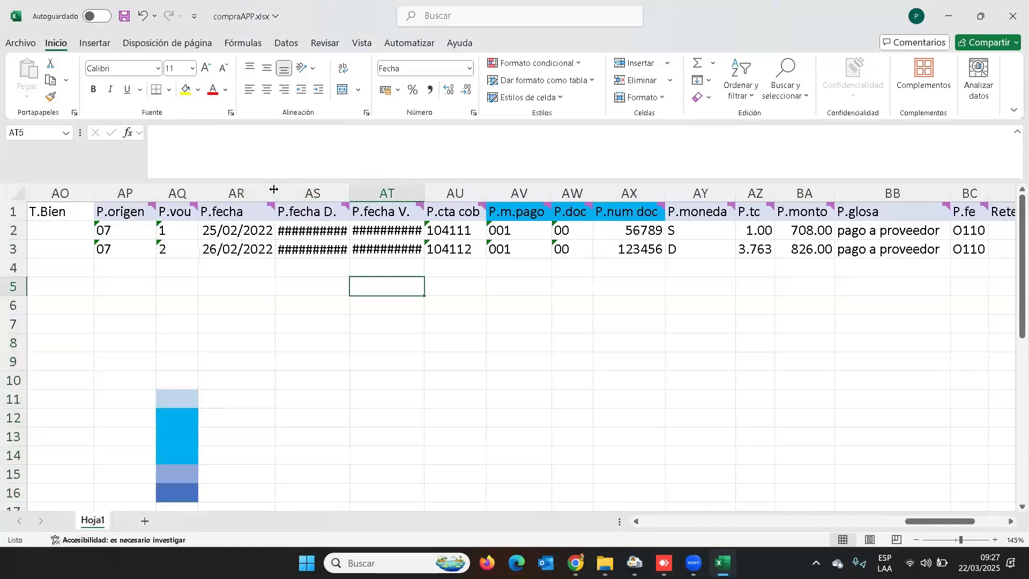
click(239, 230)
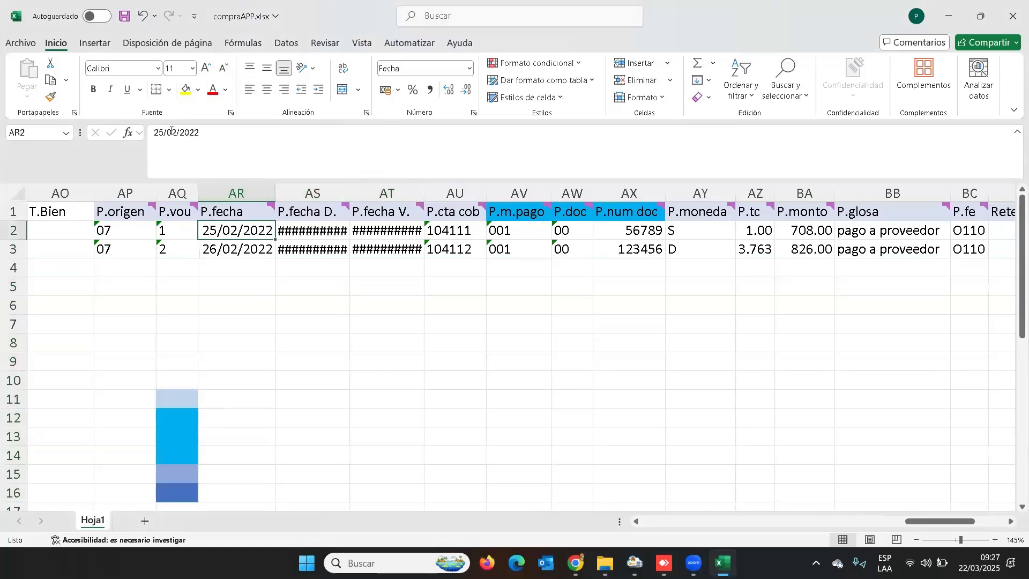
click(187, 146)
key(Delete)
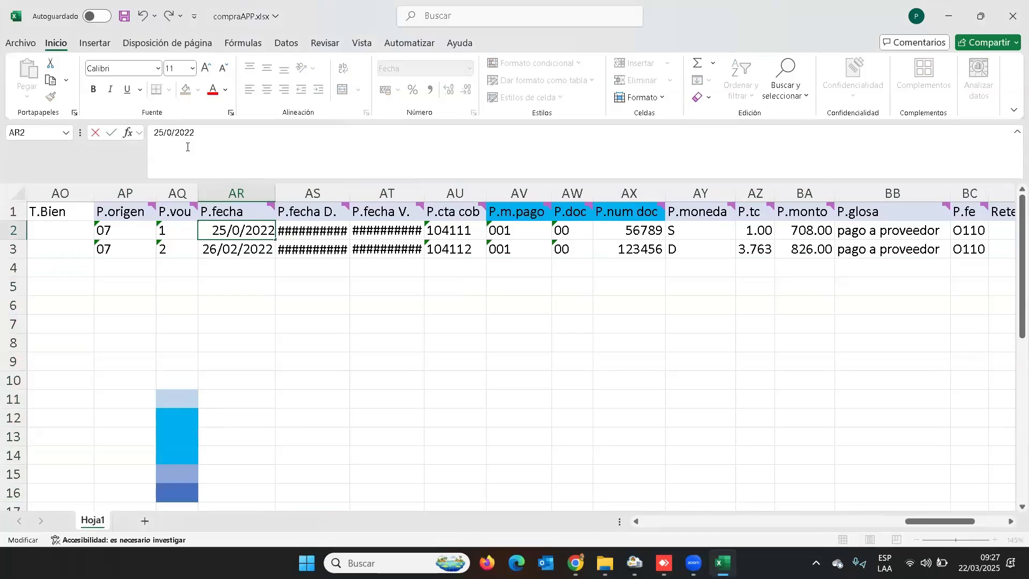
text(3)
key(BackSpace)
text(5)
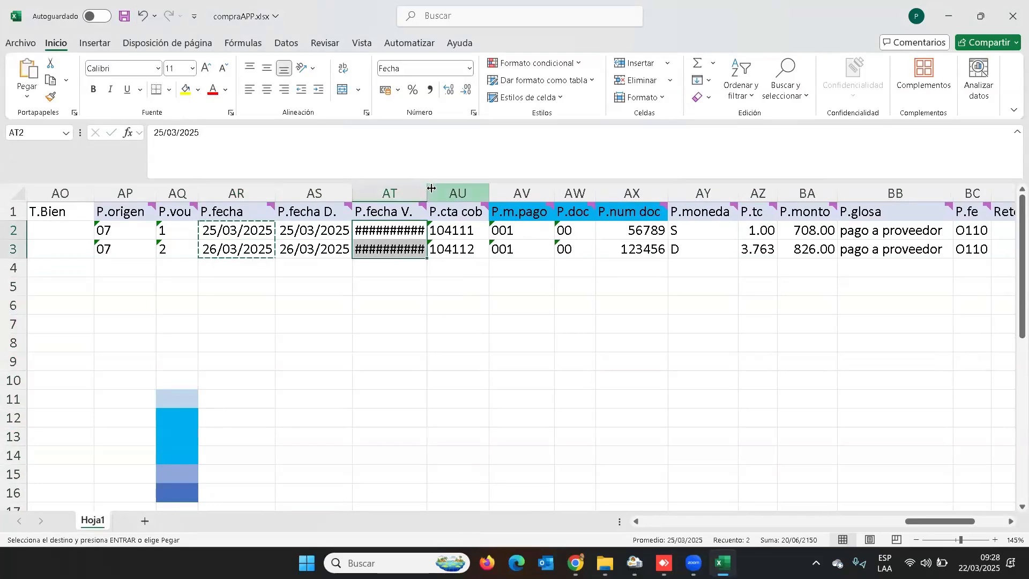
drag(425, 192, 430, 192)
- Examine both purchases' payment accounts under P.cta cob against the payment method and currency columns
click(448, 229)
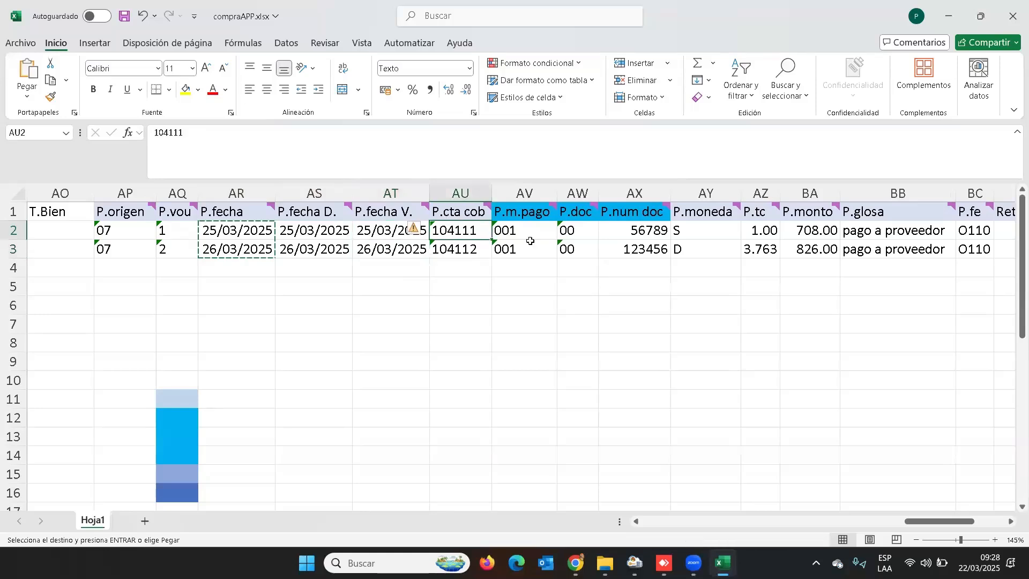
click(458, 253)
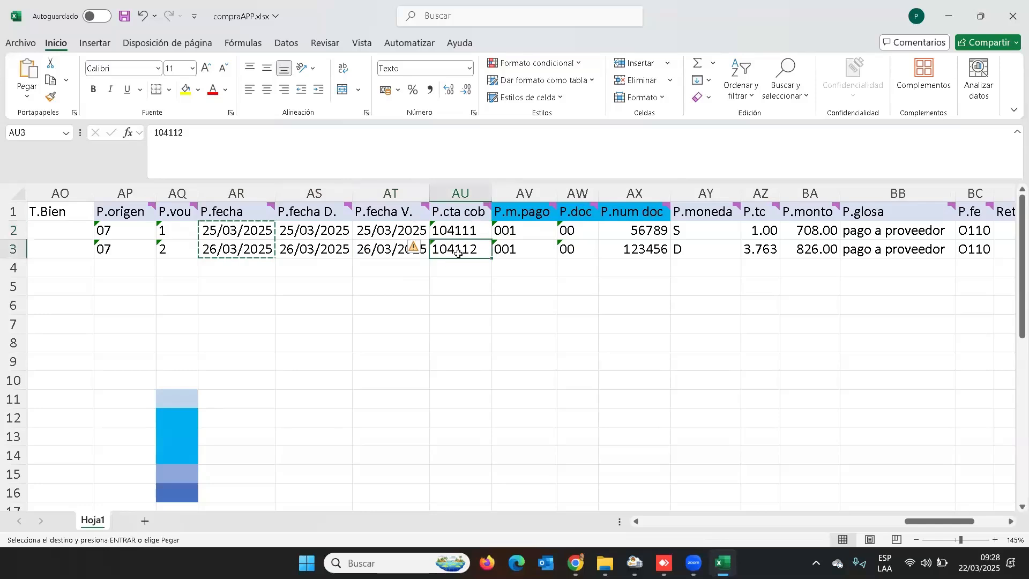
click(525, 237)
click(682, 232)
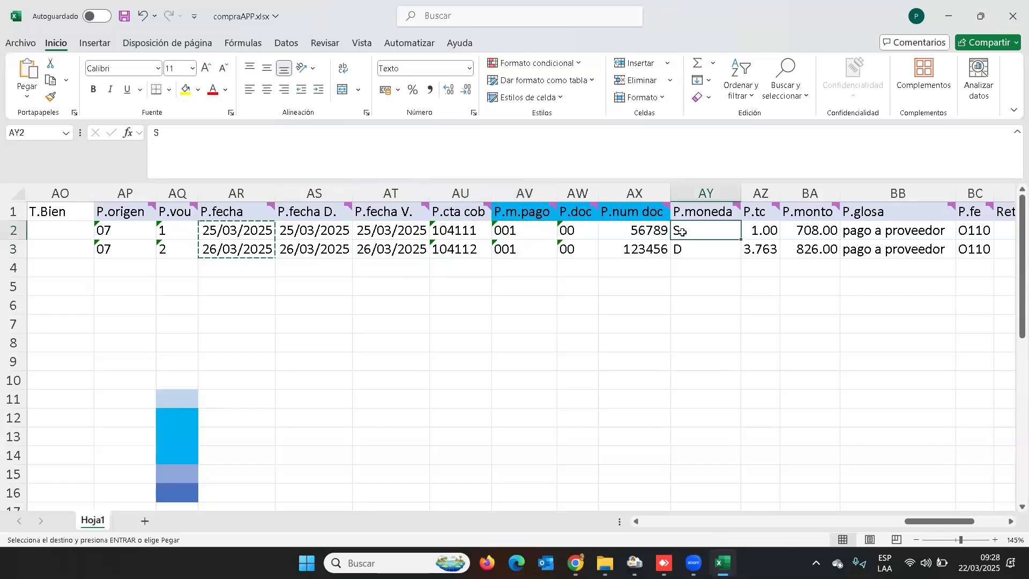
click(455, 227)
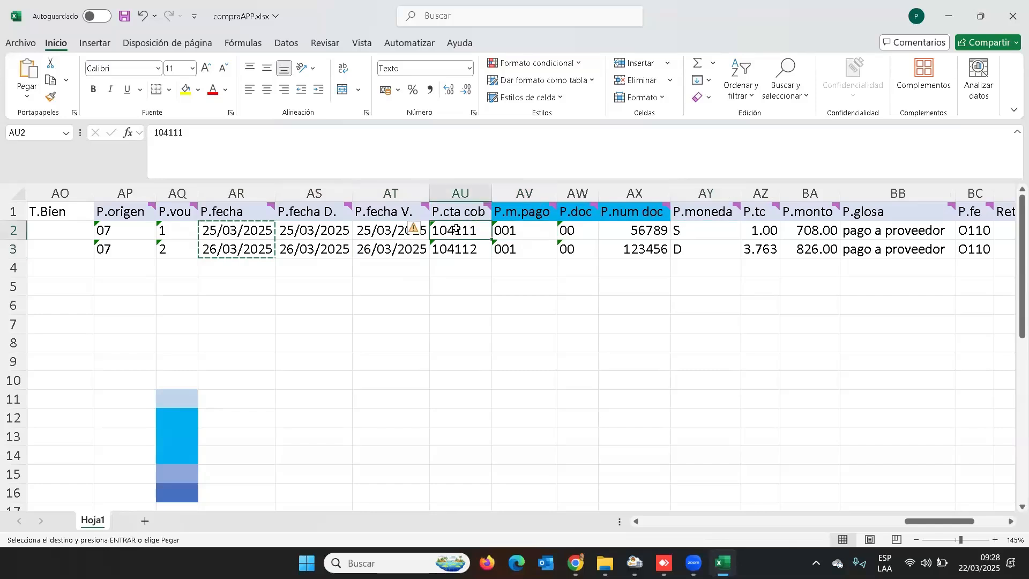
click(486, 243)
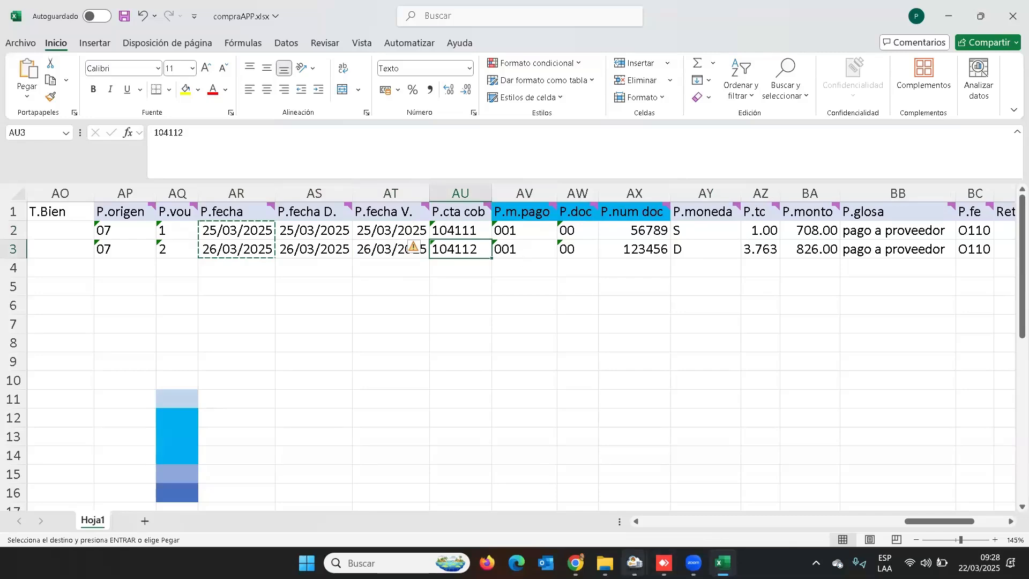
- Switch to SISCONT, close the Proveedores / Clientes list and look up bank accounts 104111 and 104112 in the Plan de Cuentas
mouse_move(634, 563)
click(698, 504)
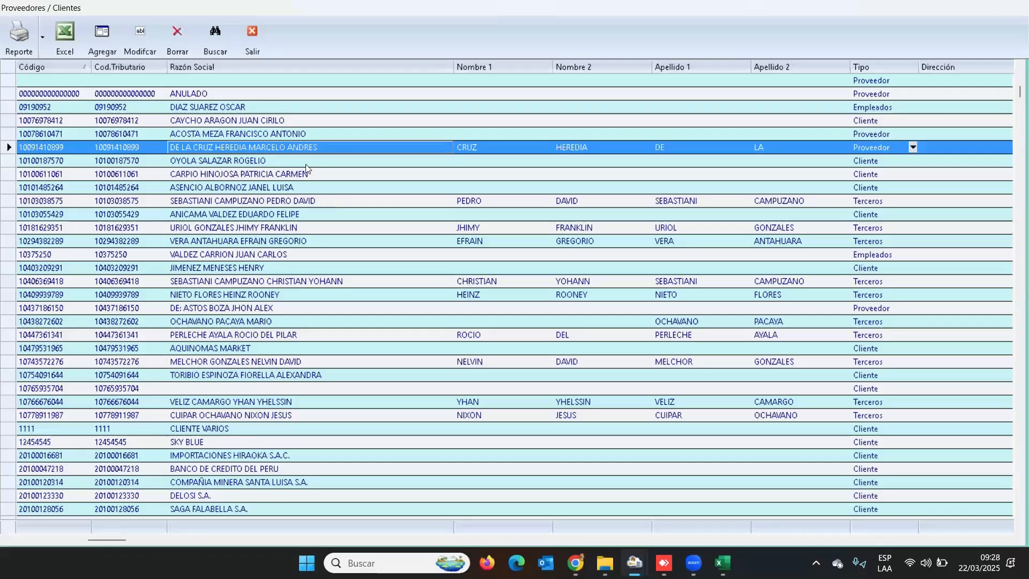
click(262, 51)
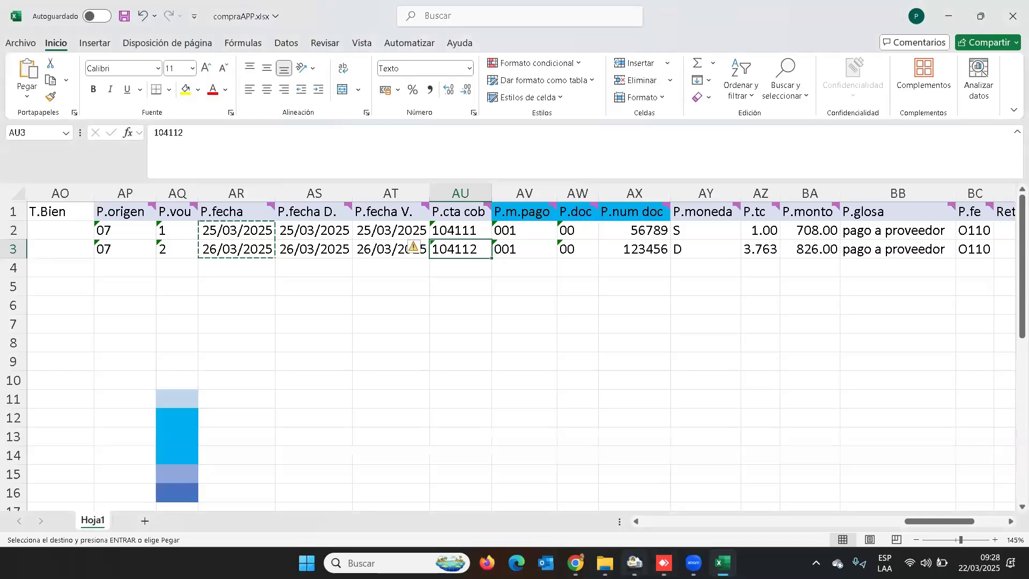
mouse_move(635, 561)
click(666, 439)
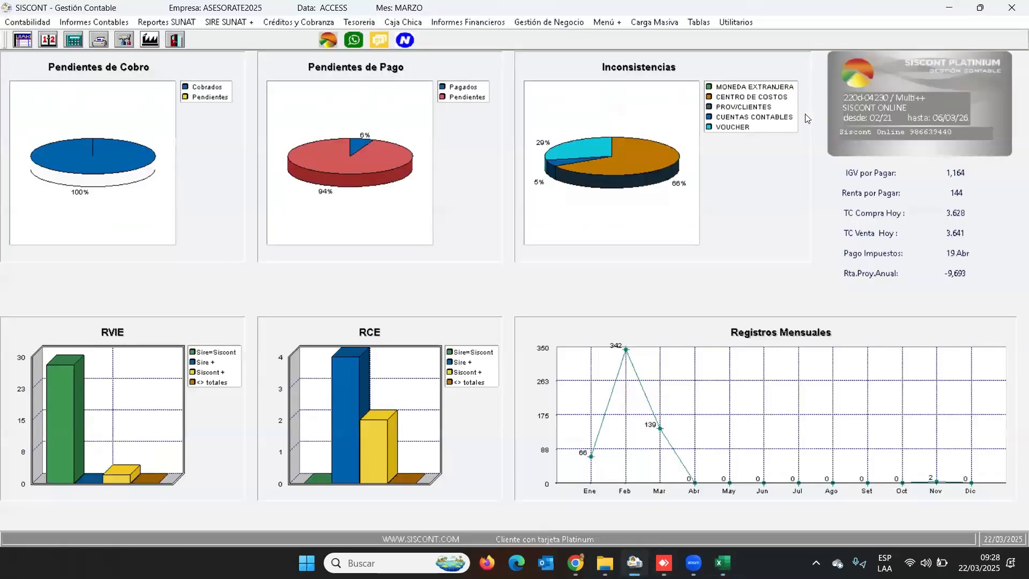
click(700, 22)
key(Return)
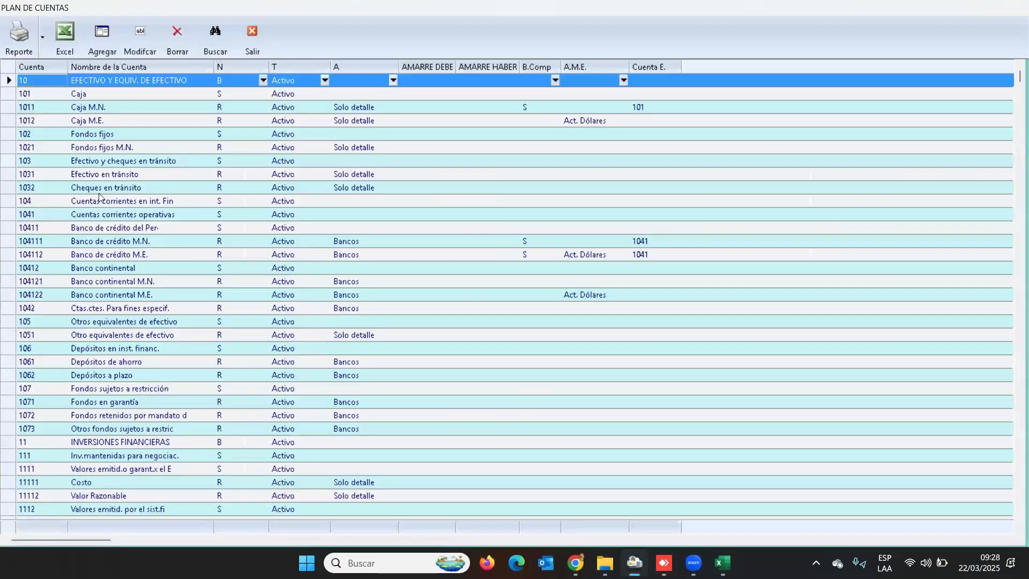
click(73, 241)
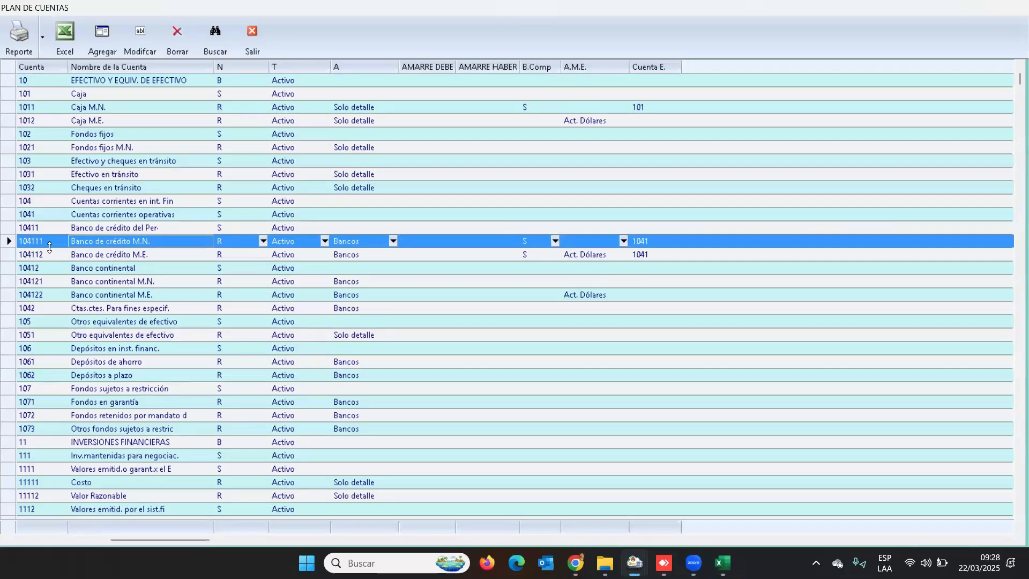
click(32, 255)
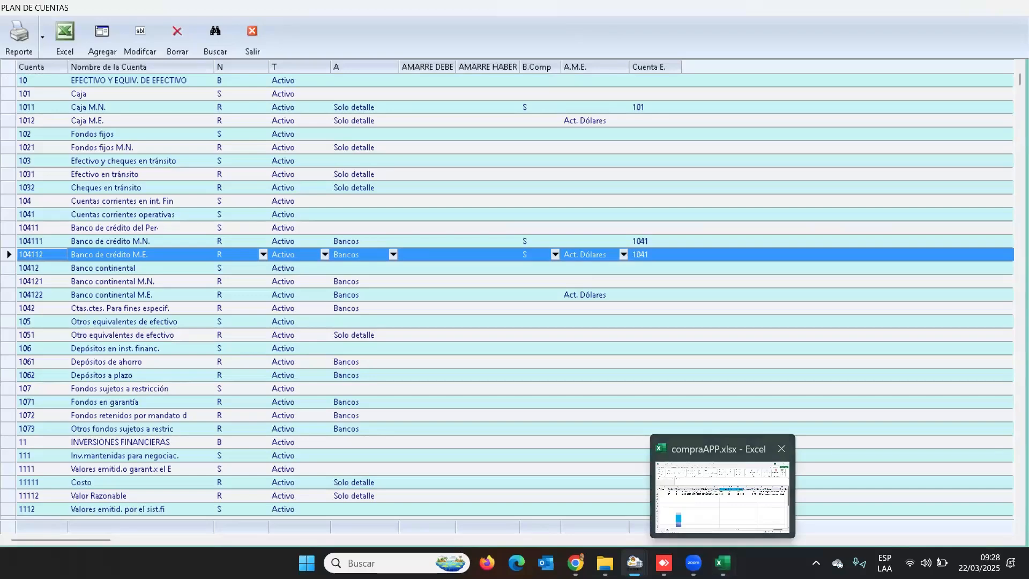
- Show compraAPP.xlsx in a smaller window over SISCONT's Plan de Cuentas and compare the P.cta cob accounts with the bank accounts
click(723, 563)
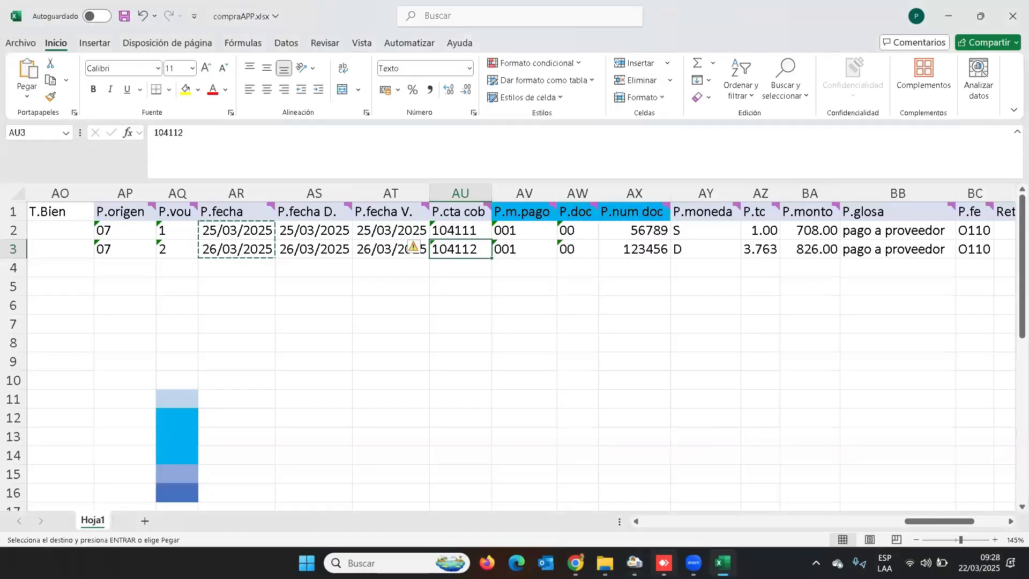
key(Escape)
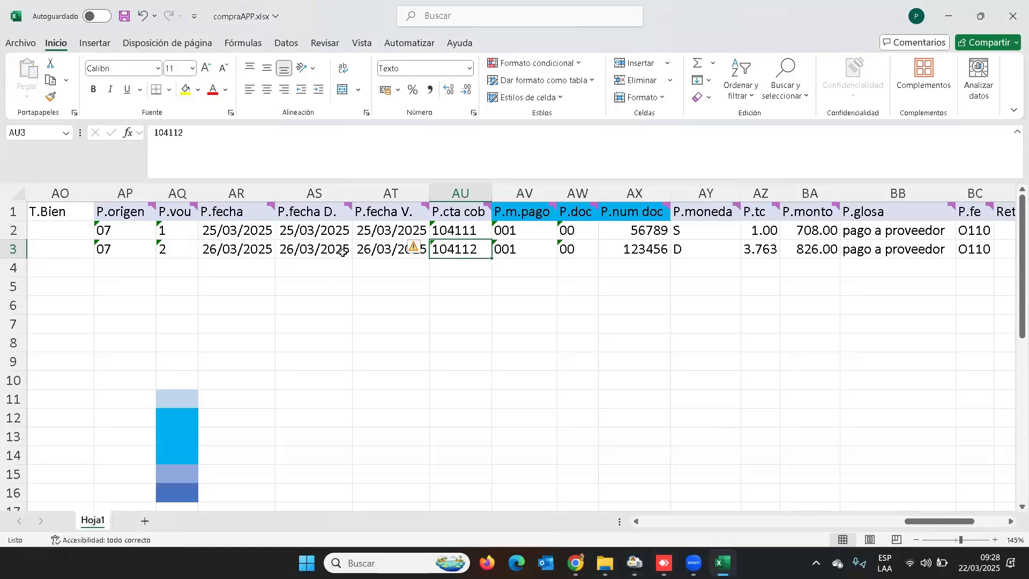
click(453, 229)
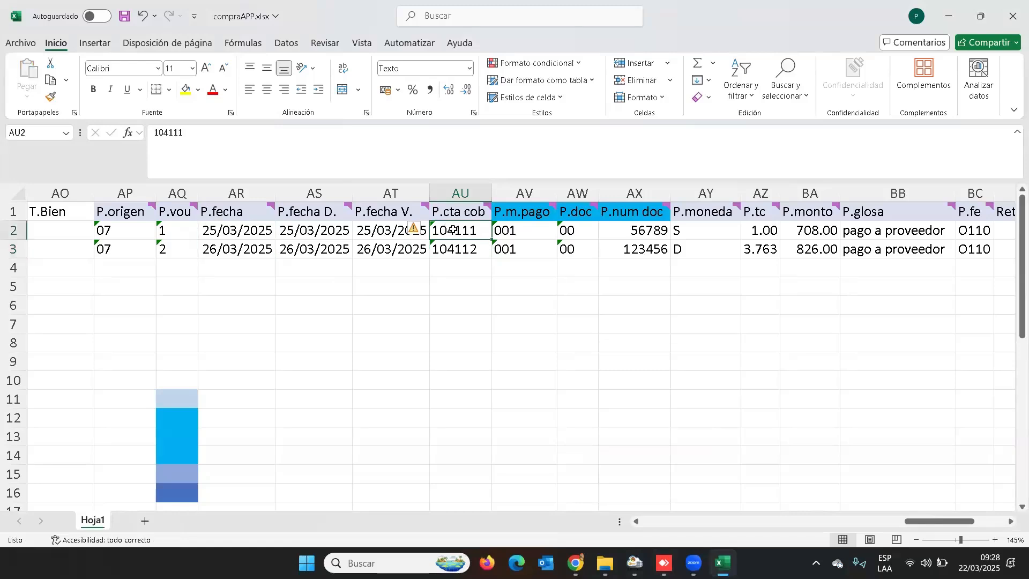
key(alt+Tab)
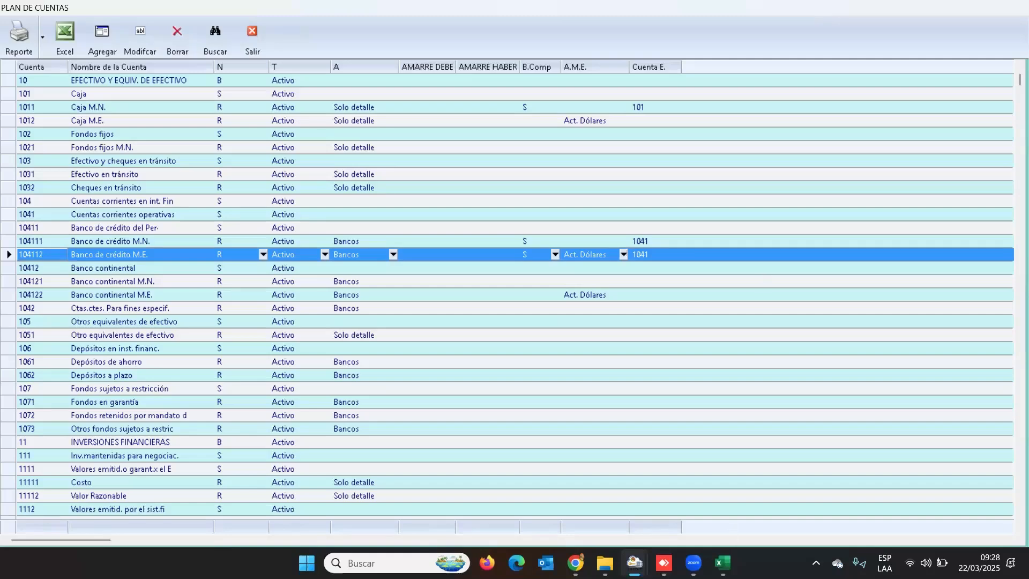
key(alt+Tab)
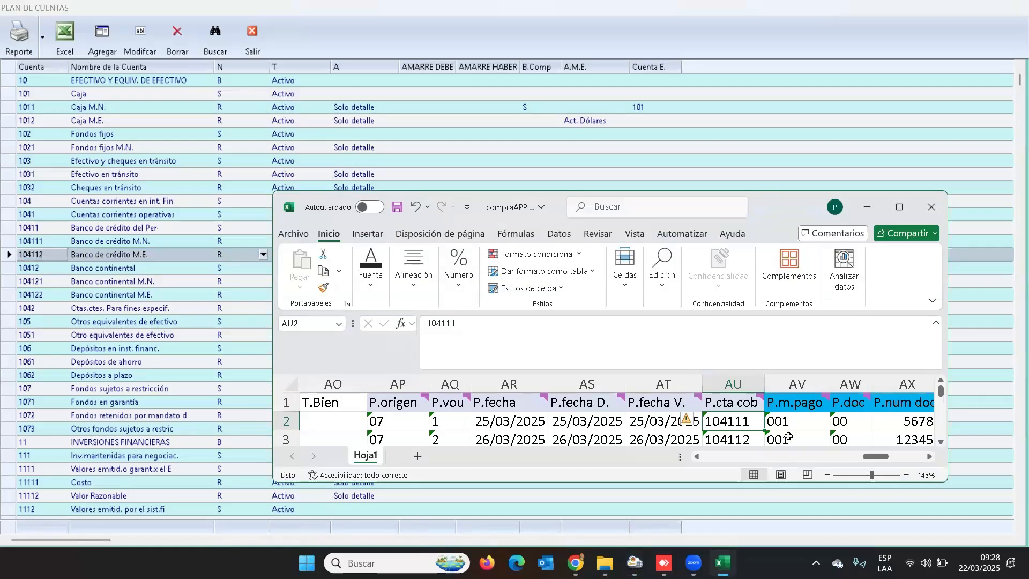
click(61, 166)
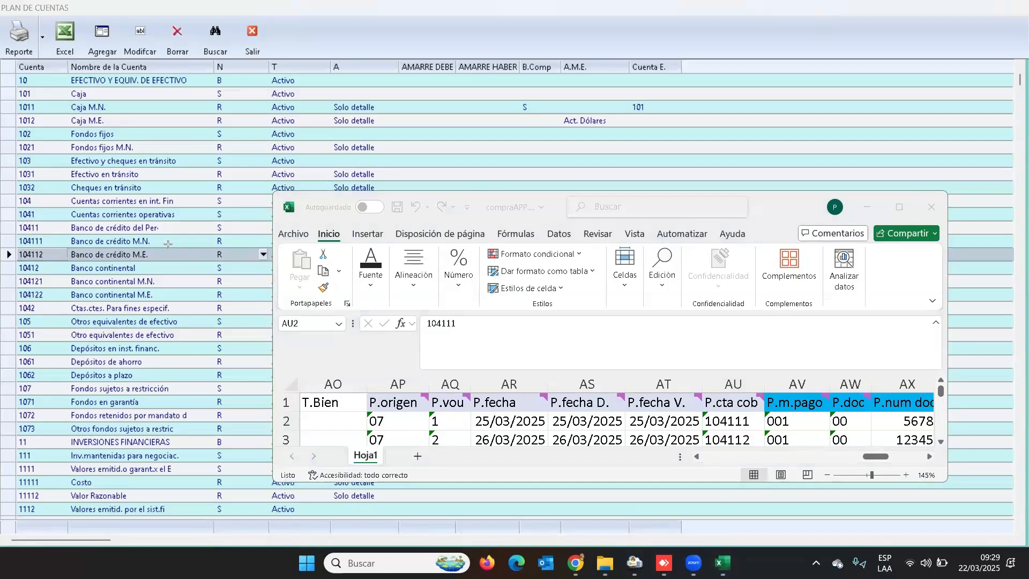
mouse_move(154, 241)
mouse_down()
mouse_move(320, 262)
mouse_move(460, 256)
mouse_move(669, 401)
mouse_move(735, 396)
mouse_up()
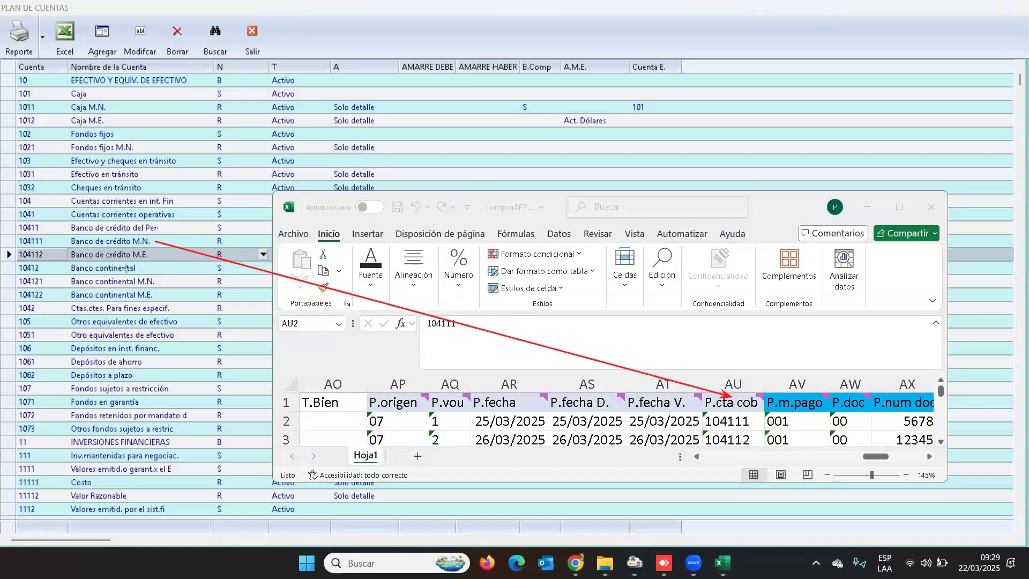
mouse_move(157, 254)
mouse_down()
mouse_move(600, 318)
mouse_move(636, 376)
mouse_move(724, 429)
mouse_up()
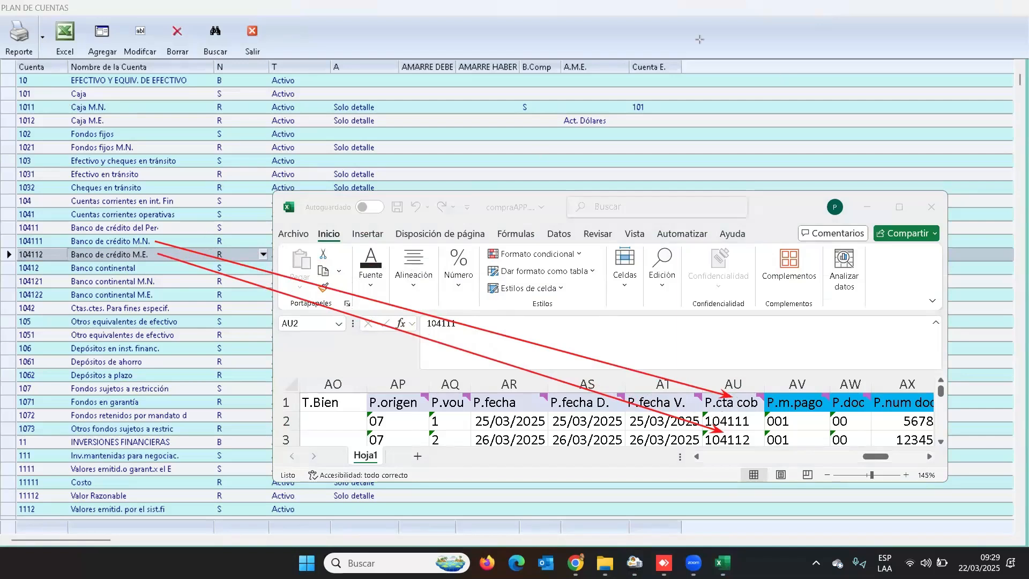
mouse_move(198, 232)
mouse_down()
mouse_move(203, 253)
mouse_move(232, 263)
mouse_up()
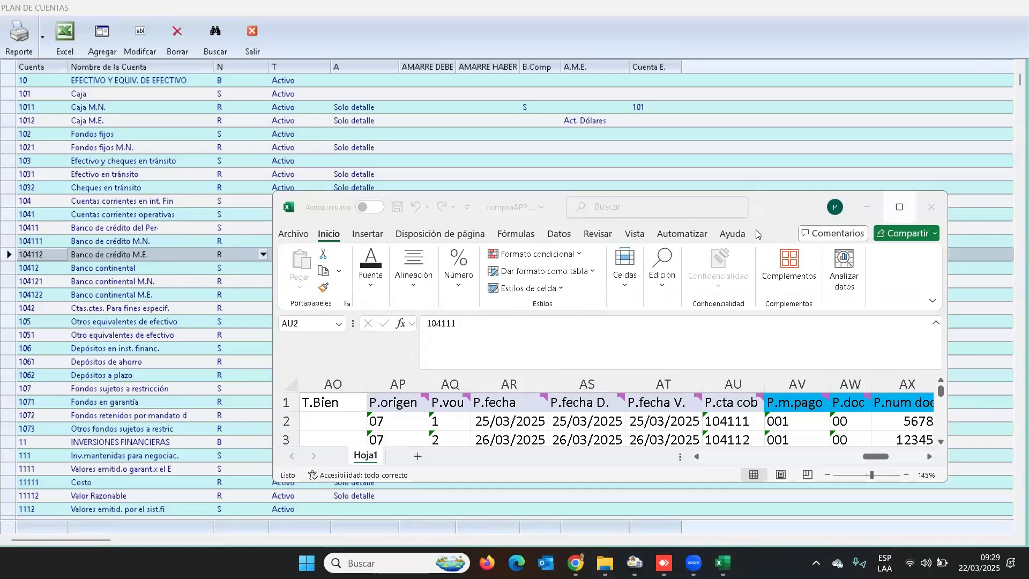
drag(758, 232, 772, 104)
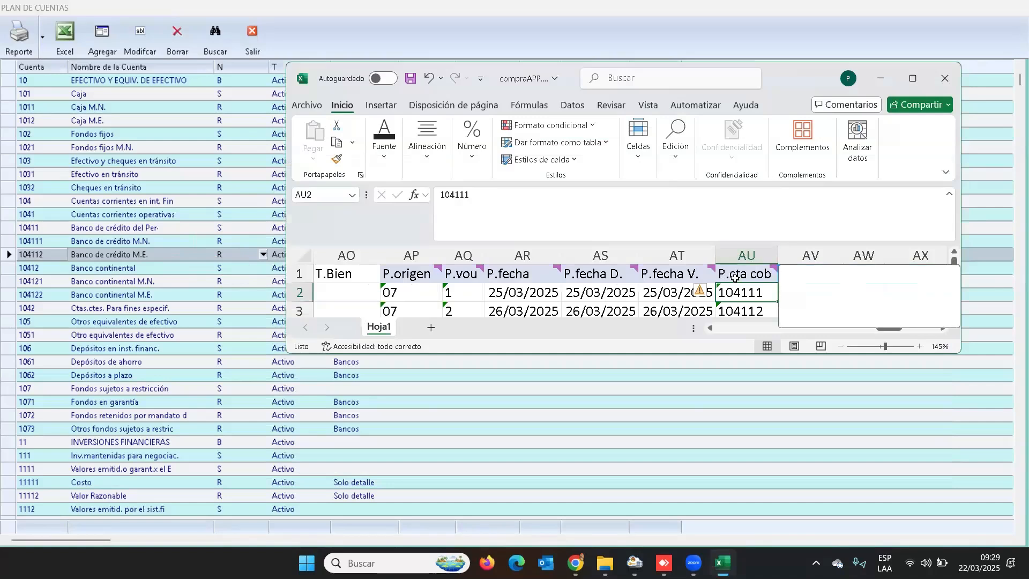
- Examine the purchases' payment columns from P.cta cob through P.m.pago, P.moneda and P.monto to the P.fe cash-flow code
mouse_move(736, 283)
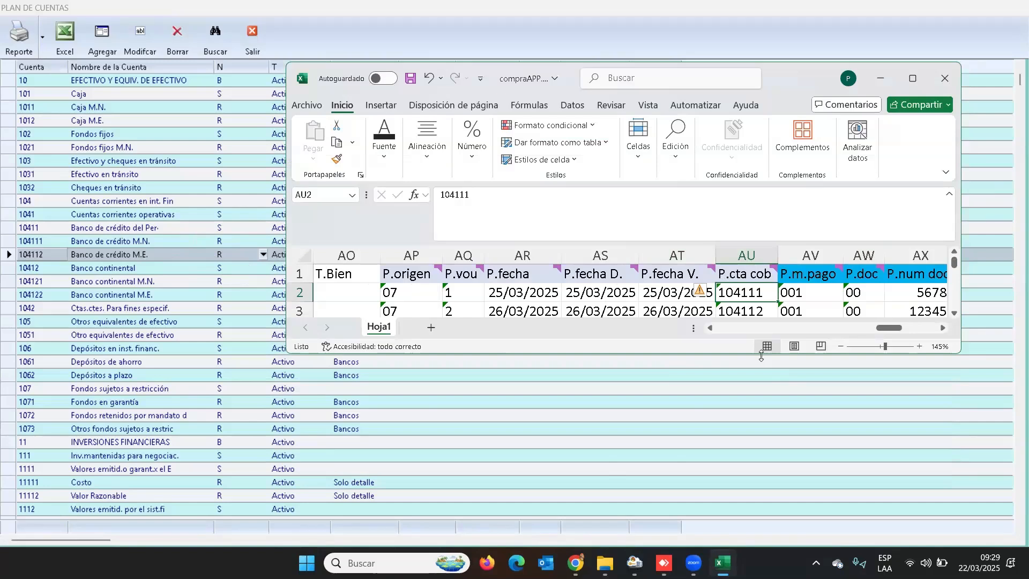
key(Right)
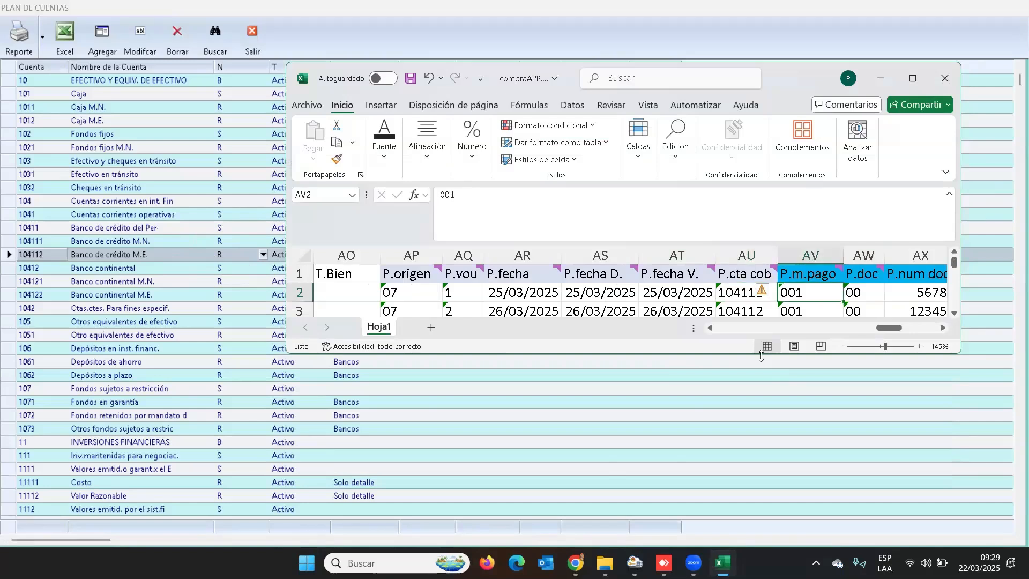
key(Right)
key(Right)
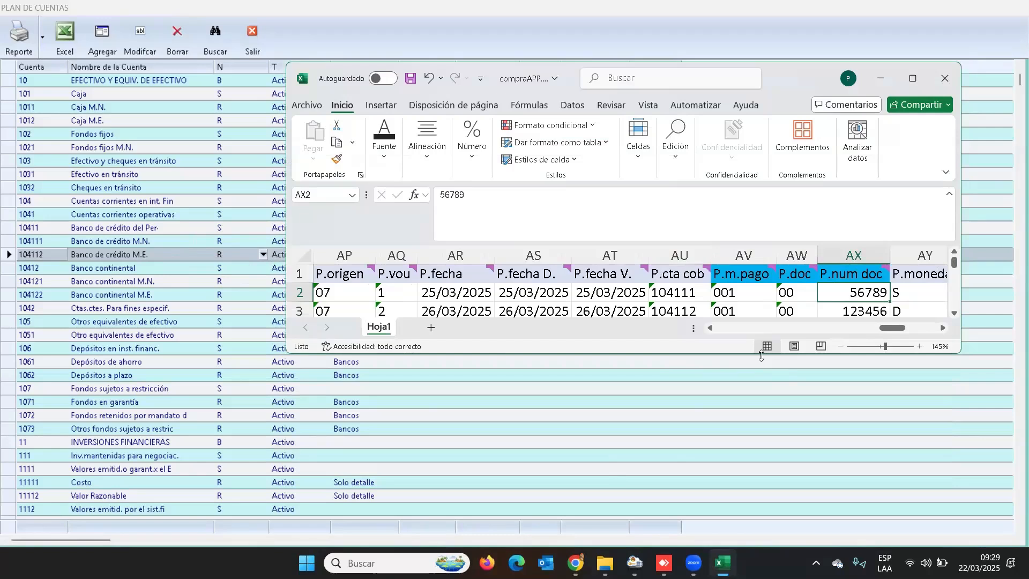
key(Right)
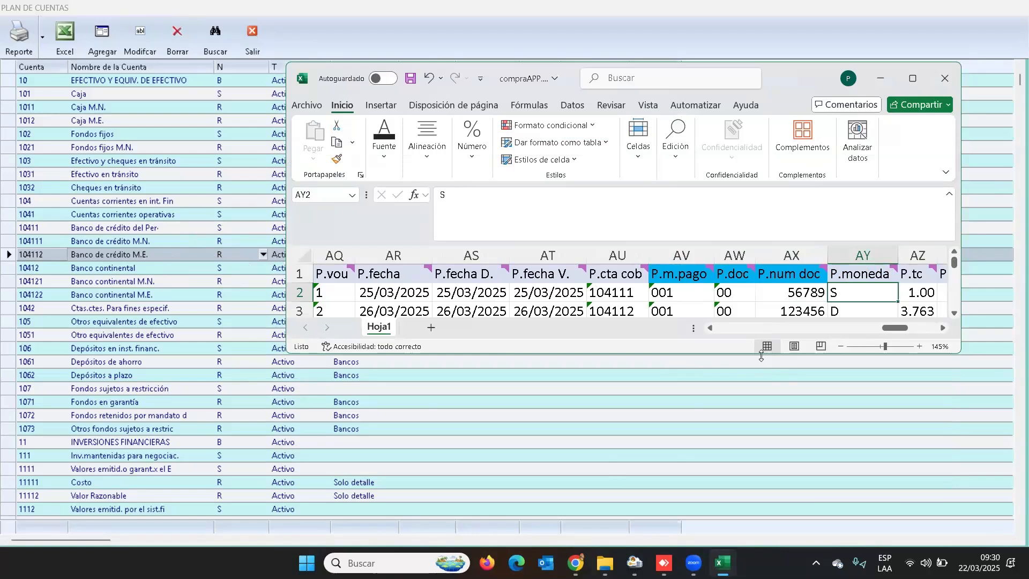
key(Right)
key(Right)
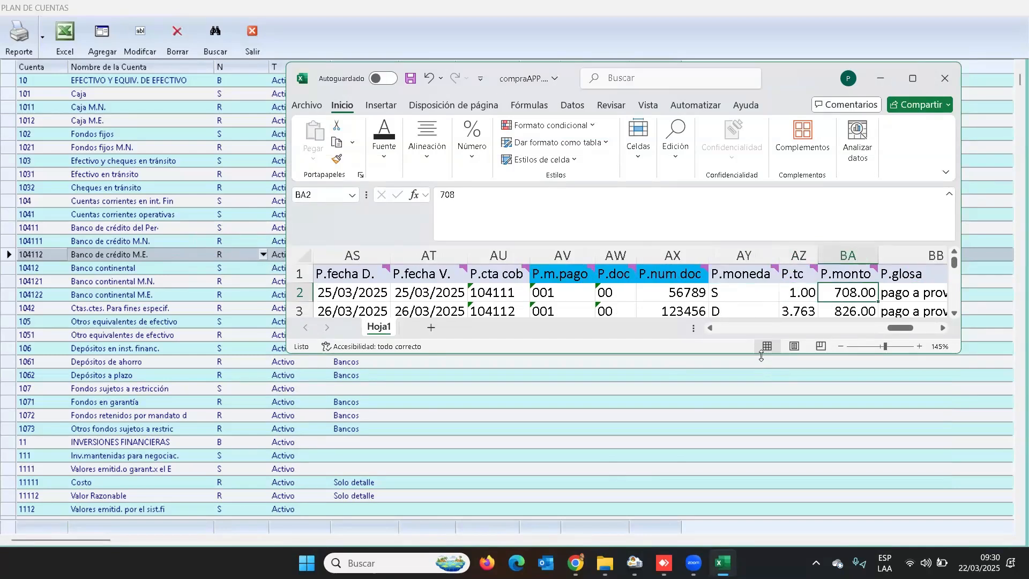
key(Down)
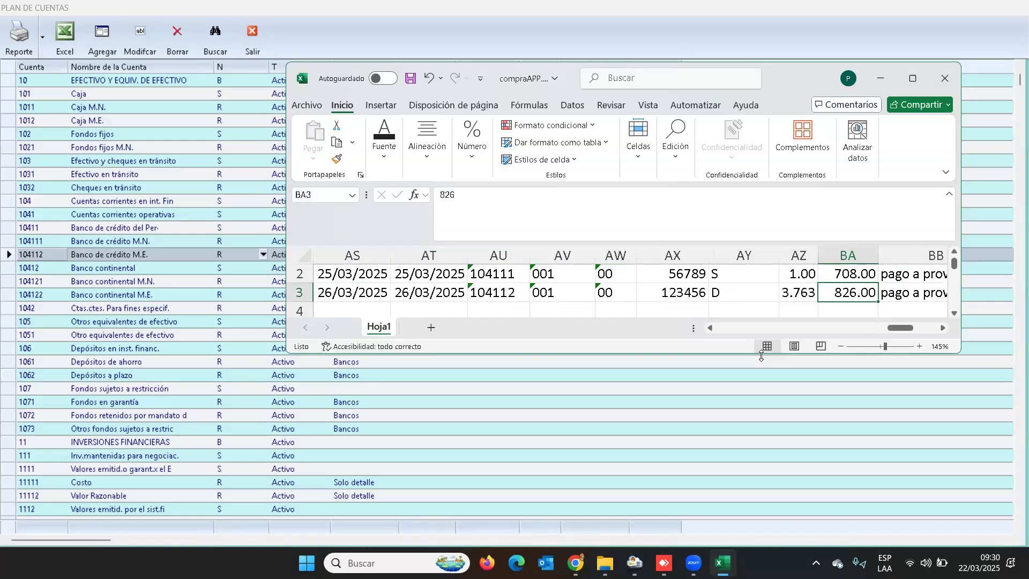
key(Up)
key(Right)
key(Right)
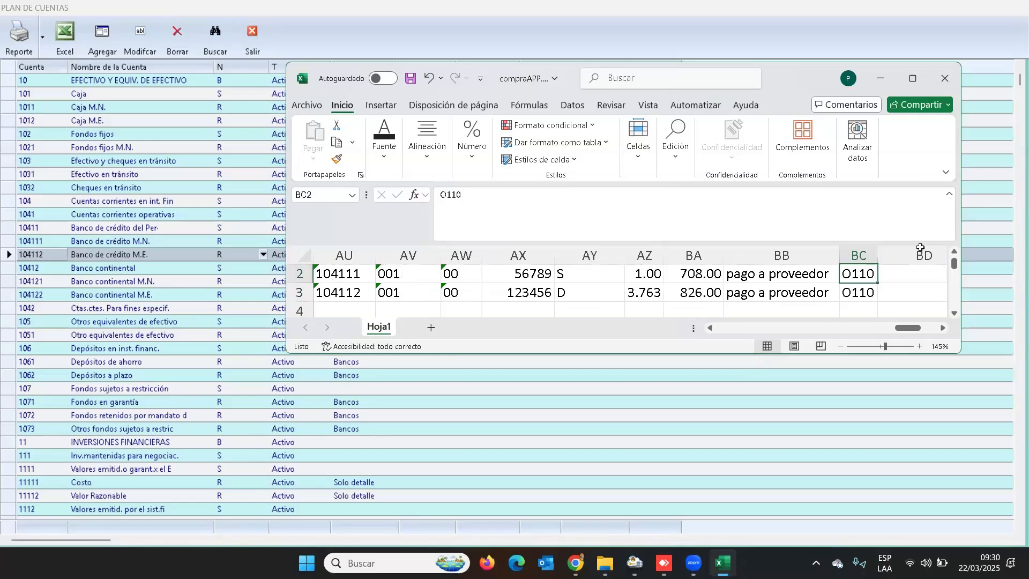
key(Up)
key(Down)
key(Down)
key(Up)
- Close the Plan de Cuentas and open SISCONT's Formato Flujo de Efectivo to check the cash-flow codes
click(259, 36)
click(97, 24)
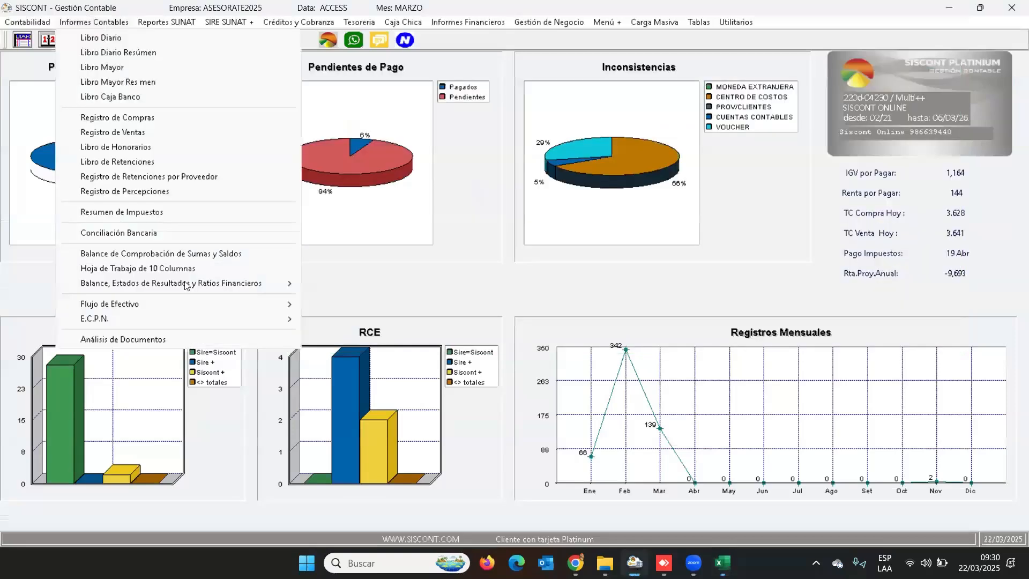
mouse_move(239, 304)
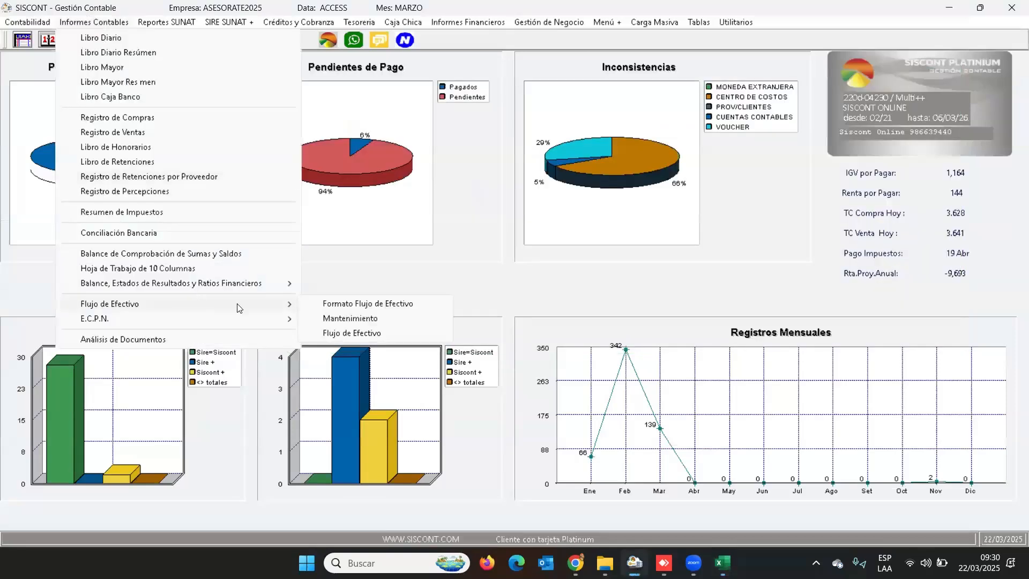
click(353, 304)
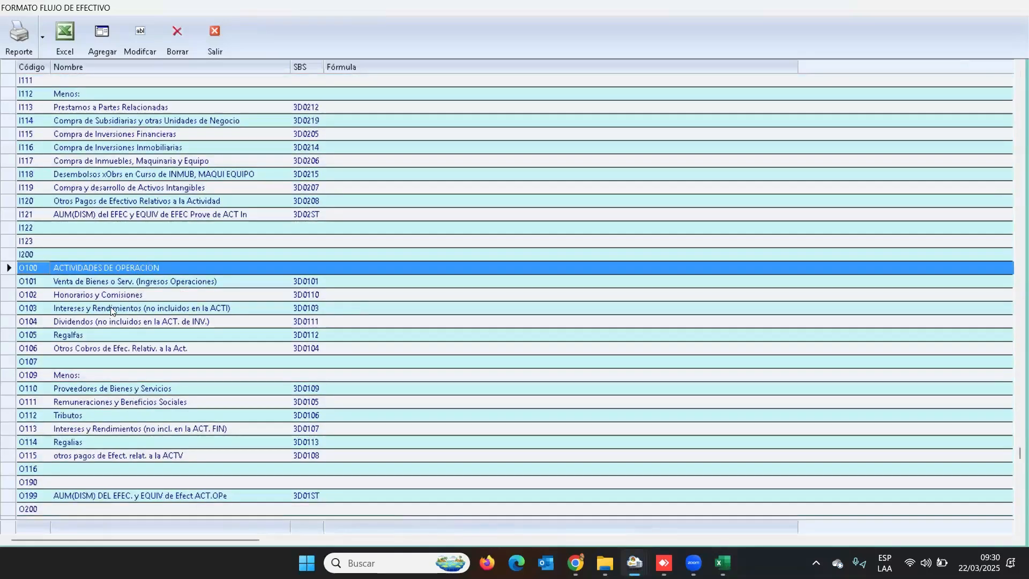
- Select cash-flow code O110 for Proveedores de Bienes y Servicios and compare it with the P.fe column in compraAPP.xlsx
click(75, 392)
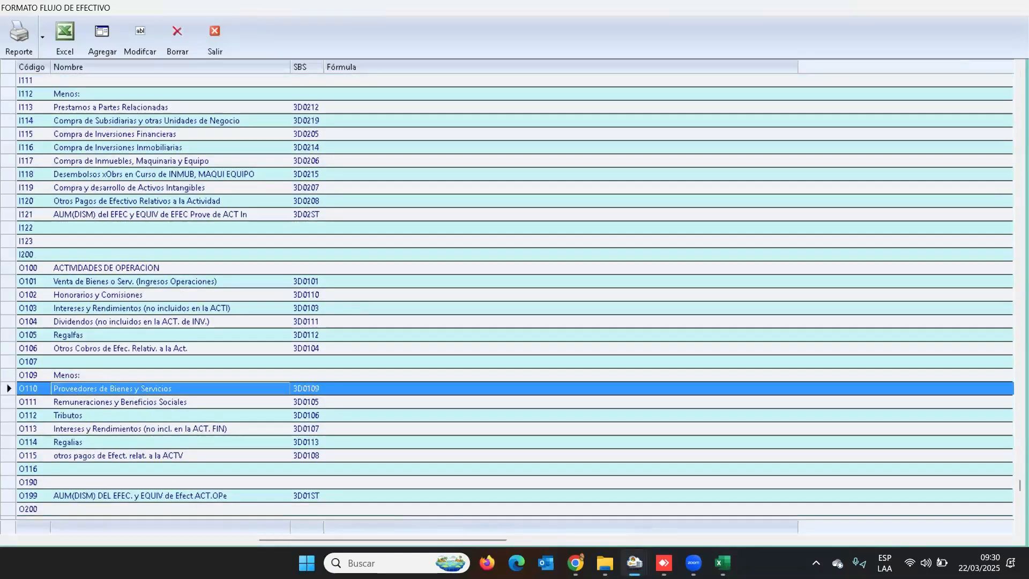
click(722, 563)
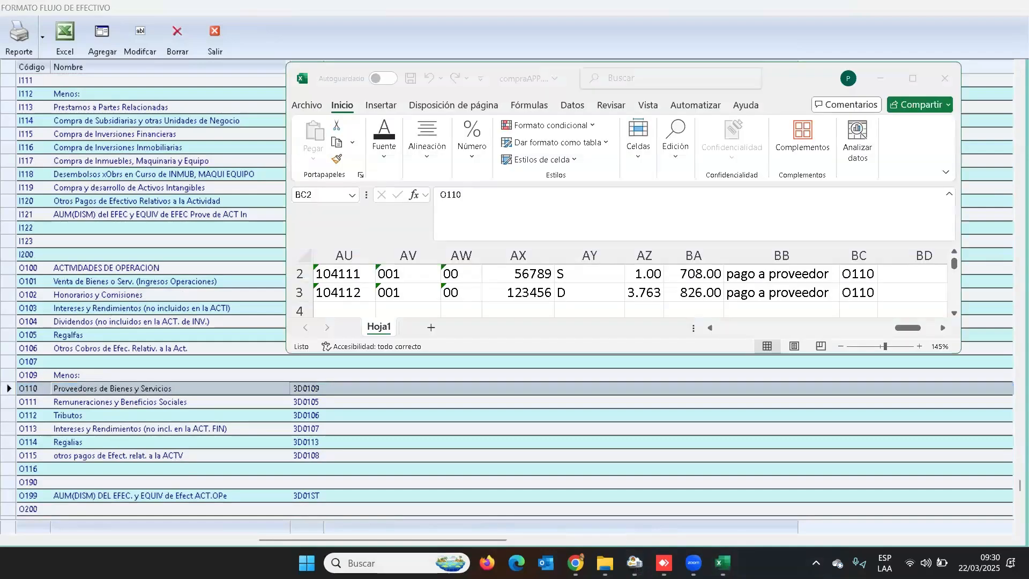
click(954, 251)
mouse_move(852, 273)
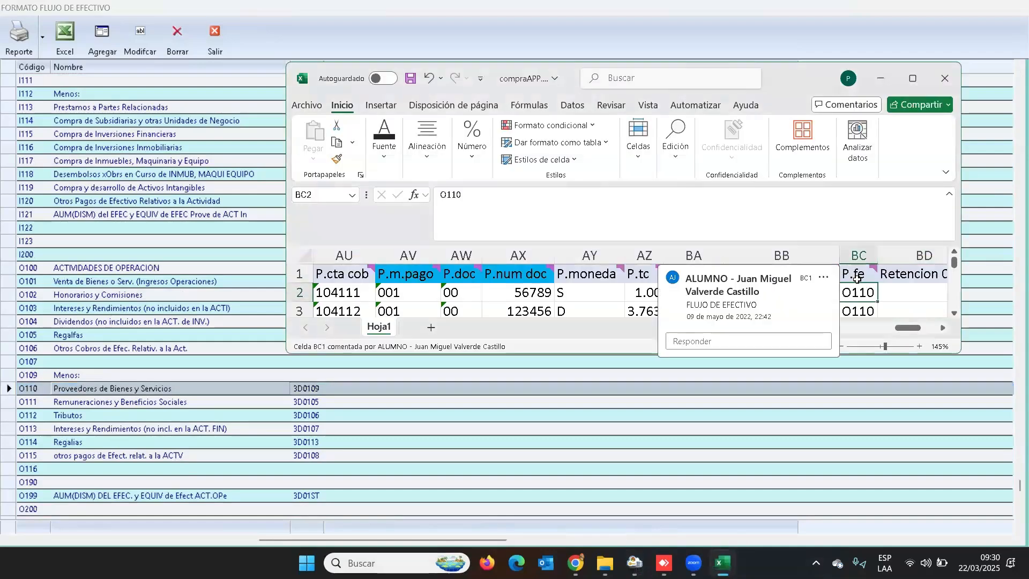
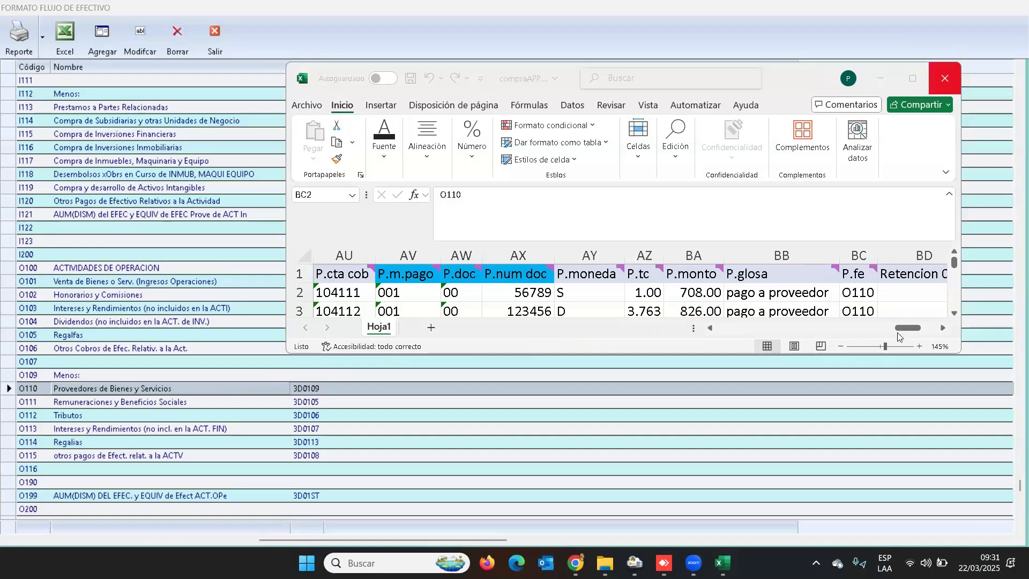
- Maximize the compraAPP.xlsx window and examine the last columns from Retencion 0/1 to IGV and the payment fields before them
click(943, 328)
click(943, 328)
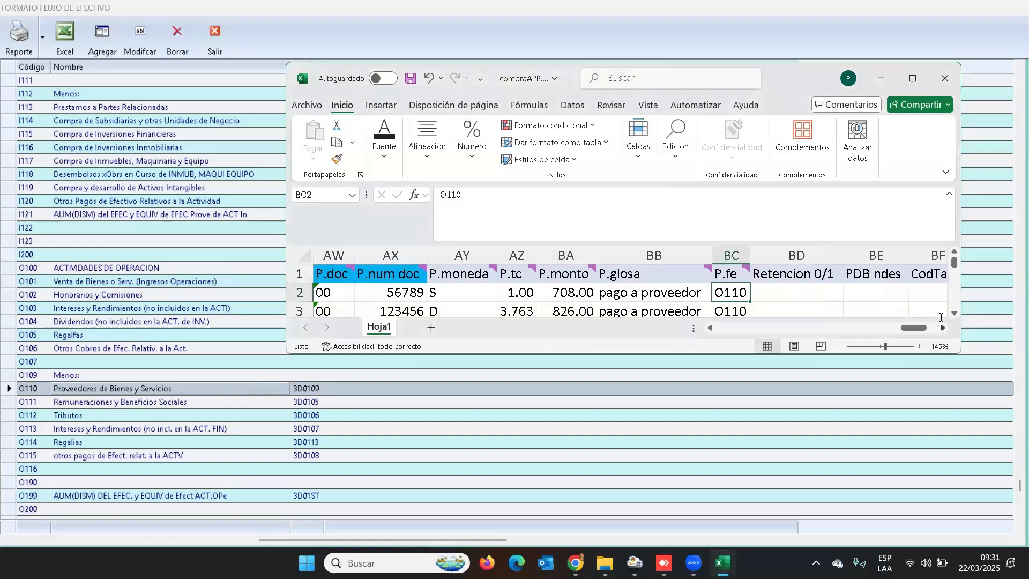
click(907, 84)
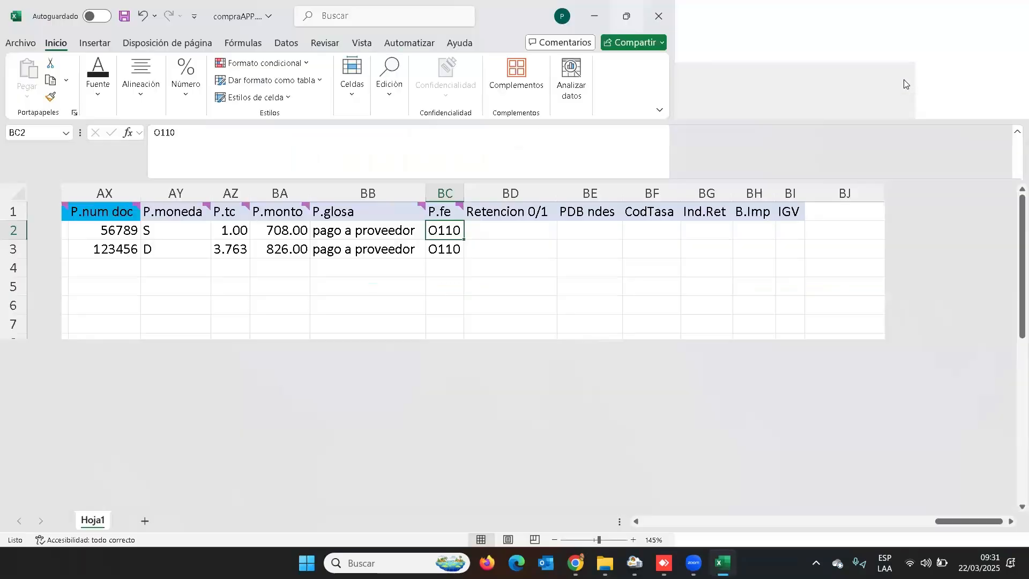
key(Left)
key(Left)
key(Left)
key(Left)
key(Left)
key(Left)
key(Left)
key(Left)
key(Left)
key(Left)
key(Left)
key(Left)
key(Left)
key(Left)
key(Left)
key(Left)
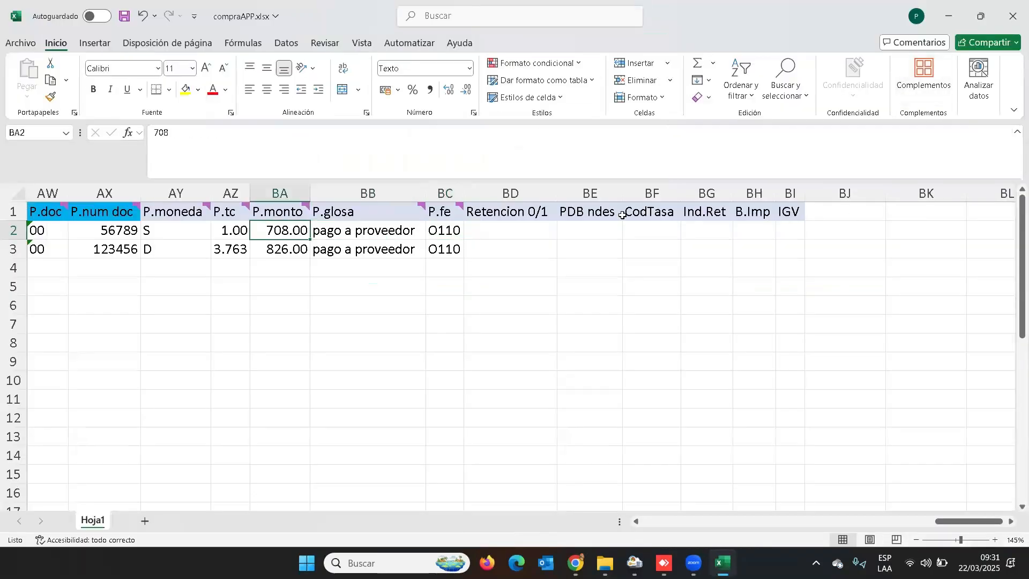
key(Left)
key(Left)
key(Left)
key(Left)
key(Left)
key(Left)
key(Left)
- Review the purchase template's columns from Vou.Origen through the amounts, accounts and references to the supplier's Apellido 2
key(Home)
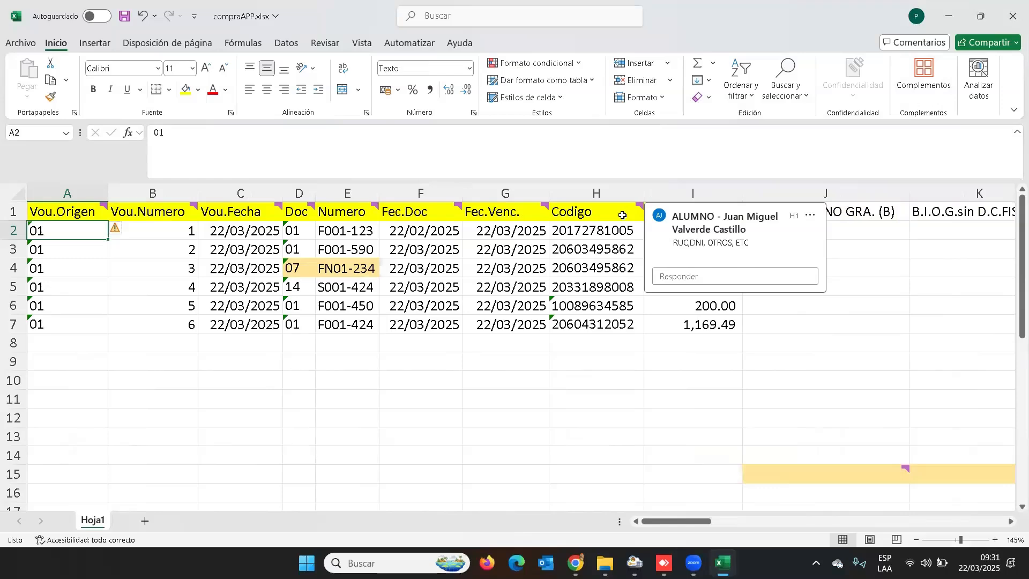
key(Right)
key(Right)
key(Right)
key(Right)
key(Right)
key(Right)
key(Right)
key(Right)
key(Right)
key(Right)
key(Right)
key(Right)
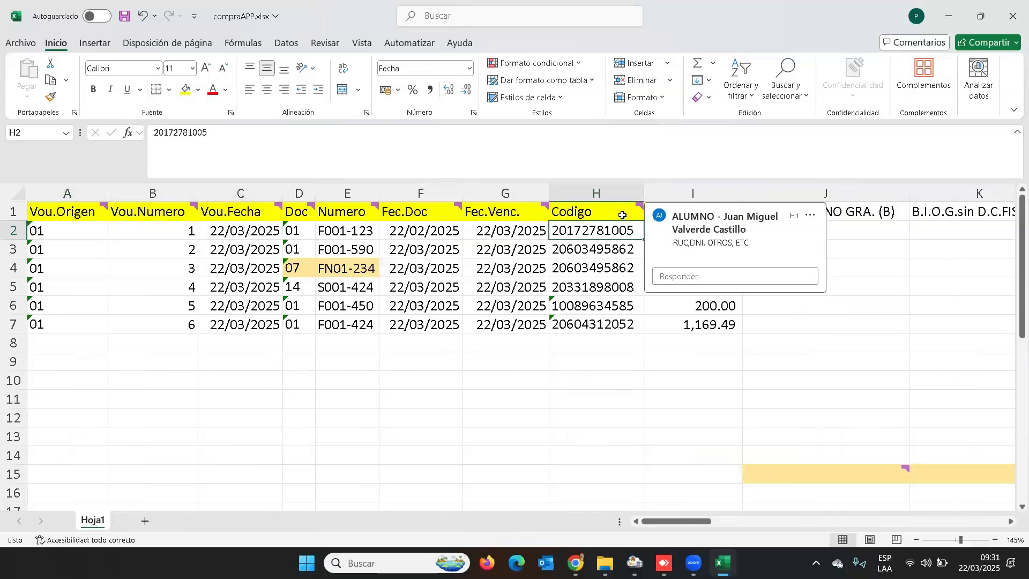
key(Right)
key(Right)
key(Right)
key(Right)
key(Right)
key(Right)
key(Right)
key(Right)
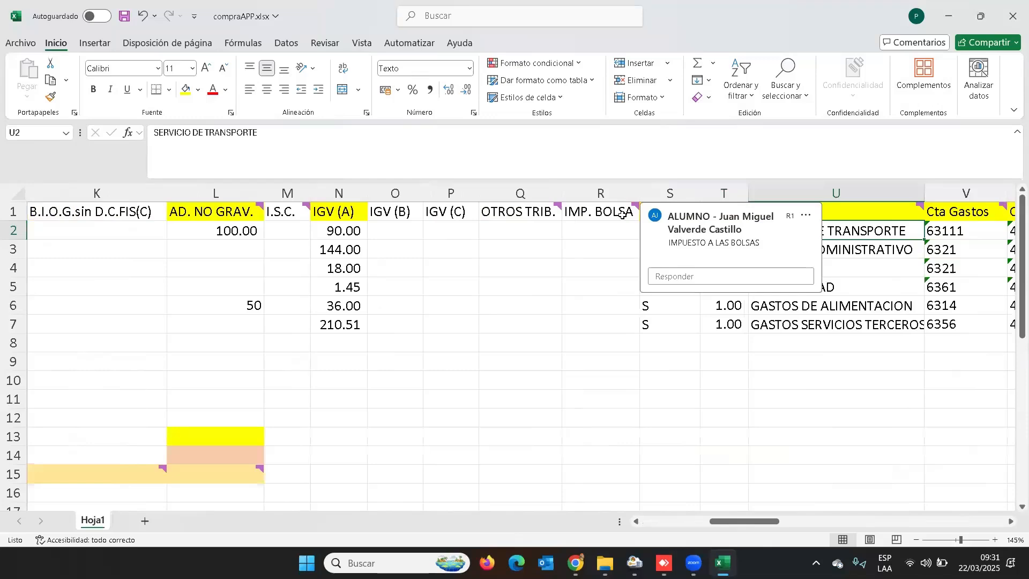
key(Right)
key(Right)
key(Right)
key(Right)
key(Right)
key(Right)
key(Right)
key(Right)
key(Right)
key(Right)
key(Right)
key(Right)
key(Right)
key(Right)
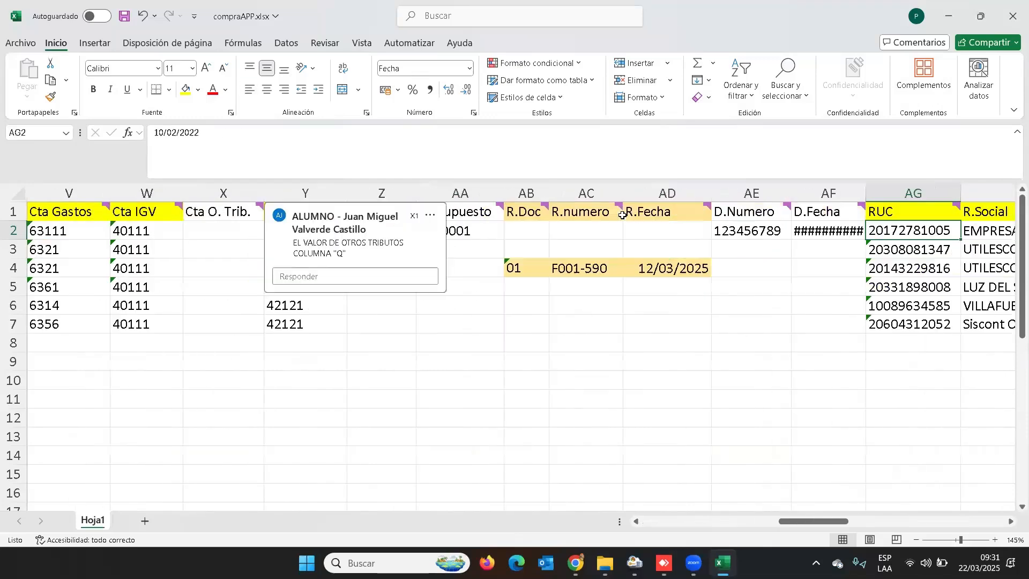
key(Right)
key(Right)
key(Right)
key(Right)
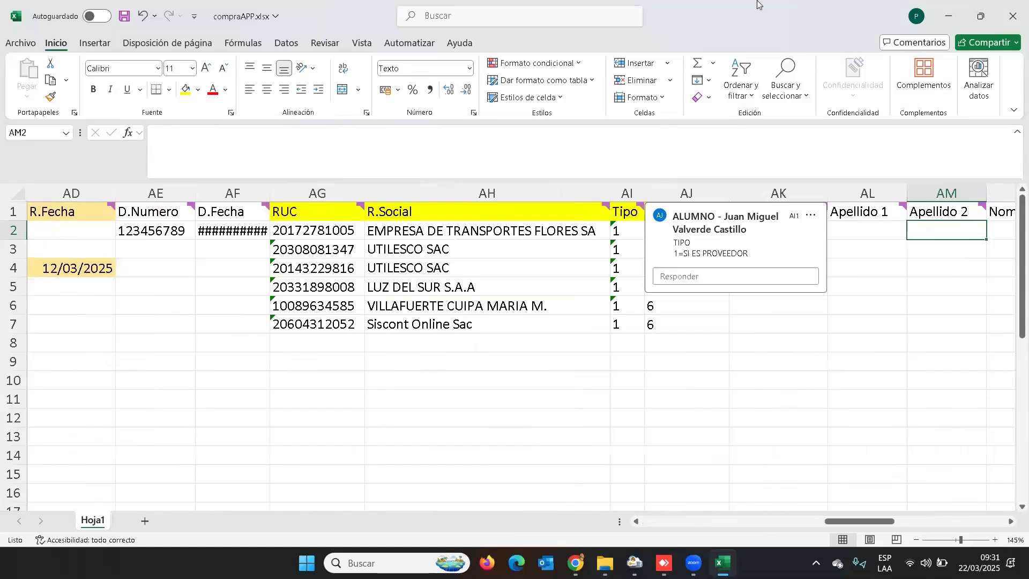
- Close compraAPP.xlsx with its changes saved, and leave SISCONT's Formato Flujo de Efectivo
click(1013, 12)
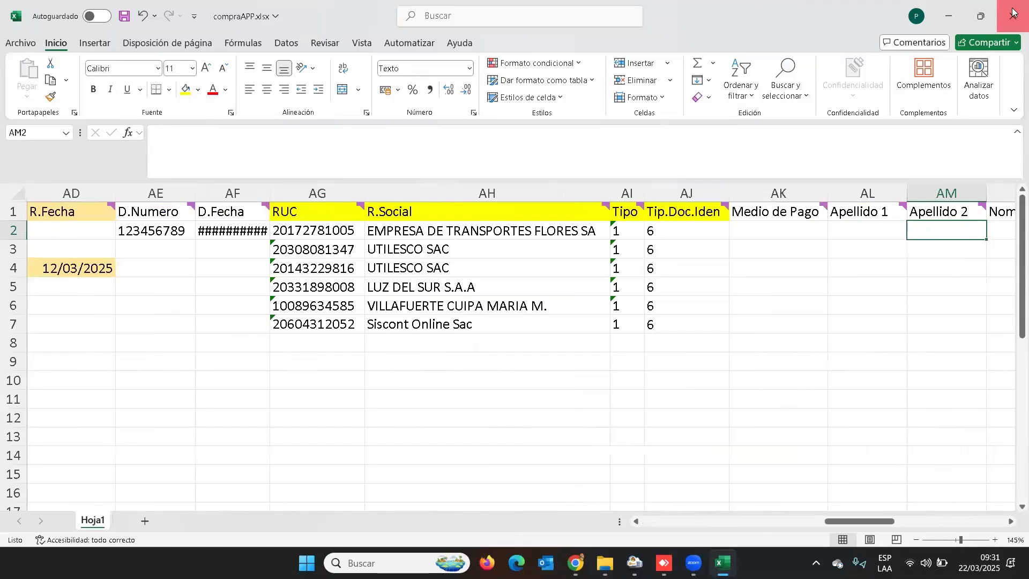
click(498, 461)
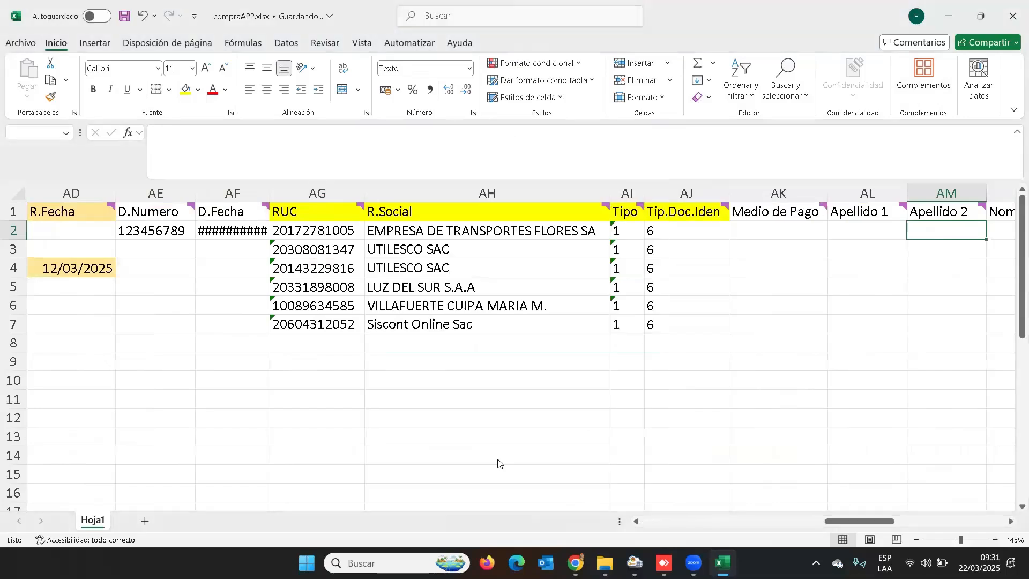
click(216, 53)
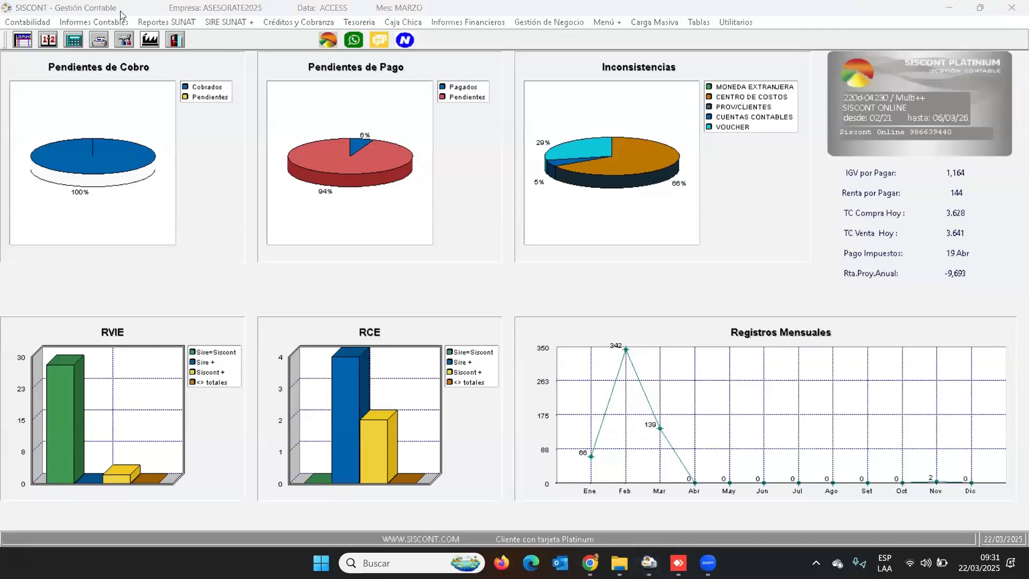
- Process the monthly Registro de Compras in soles to check March's existing purchases, and close it
click(118, 22)
click(118, 118)
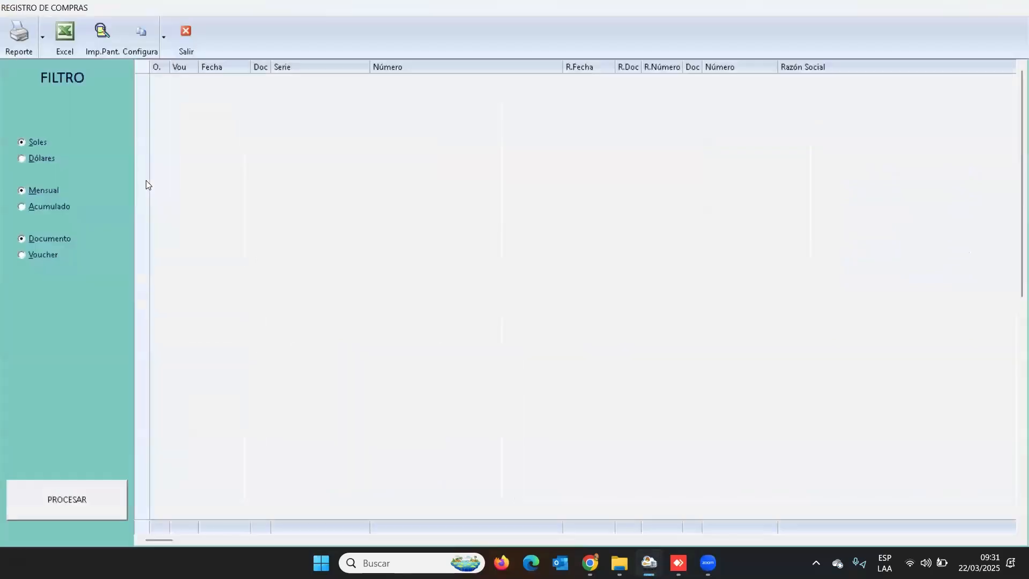
click(90, 491)
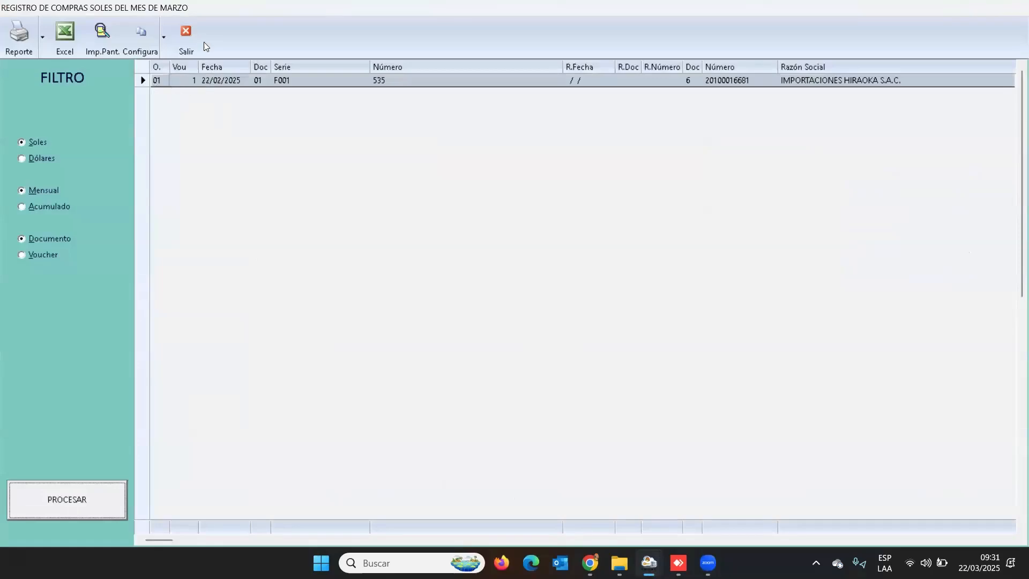
click(186, 33)
- Delete March's vouchers 1 to 5 for origin 01 COMPRAS
click(28, 22)
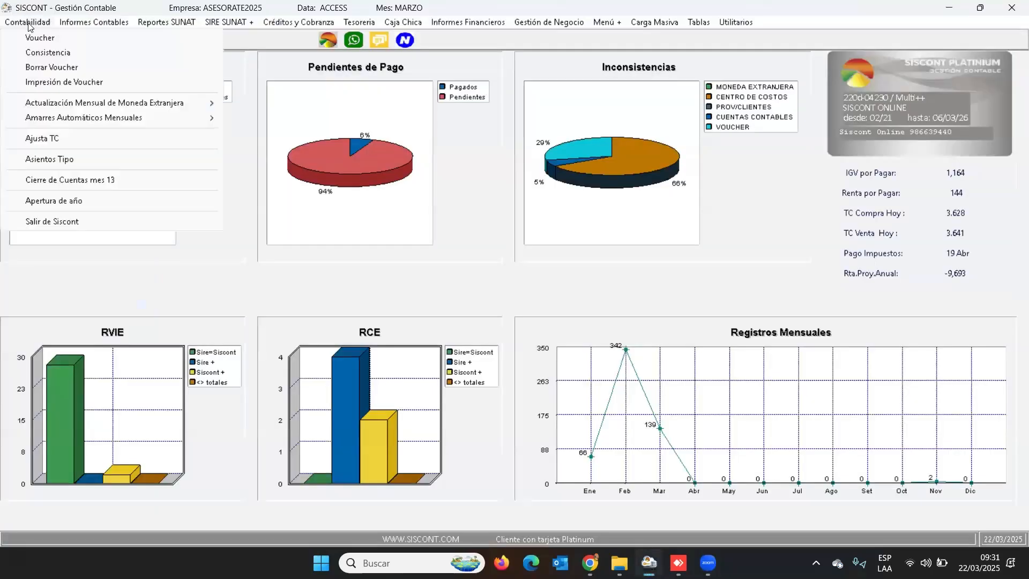
click(40, 68)
key(Down)
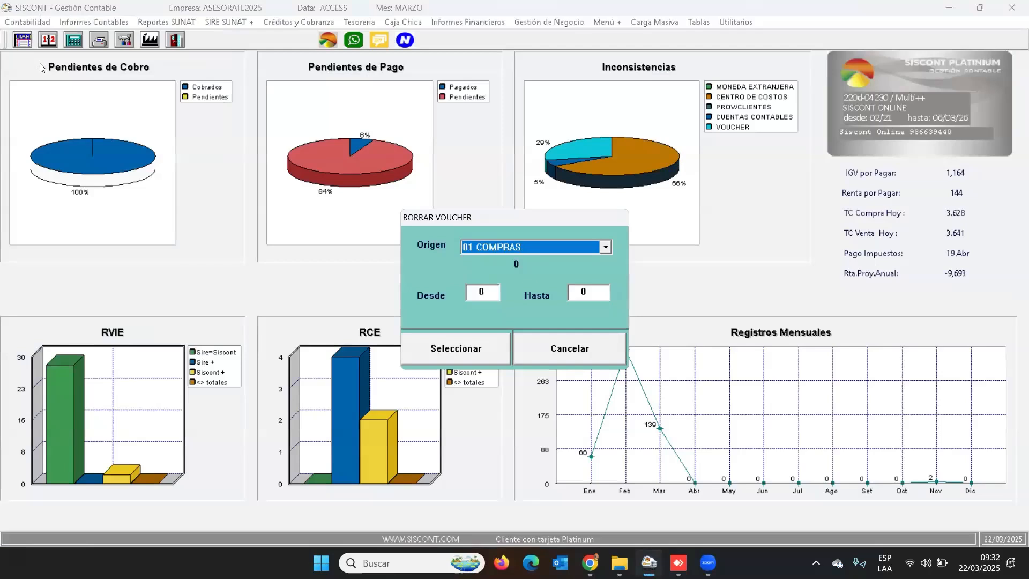
key(Return)
text(1)
key(Return)
text(5)
key(Return)
key(Return)
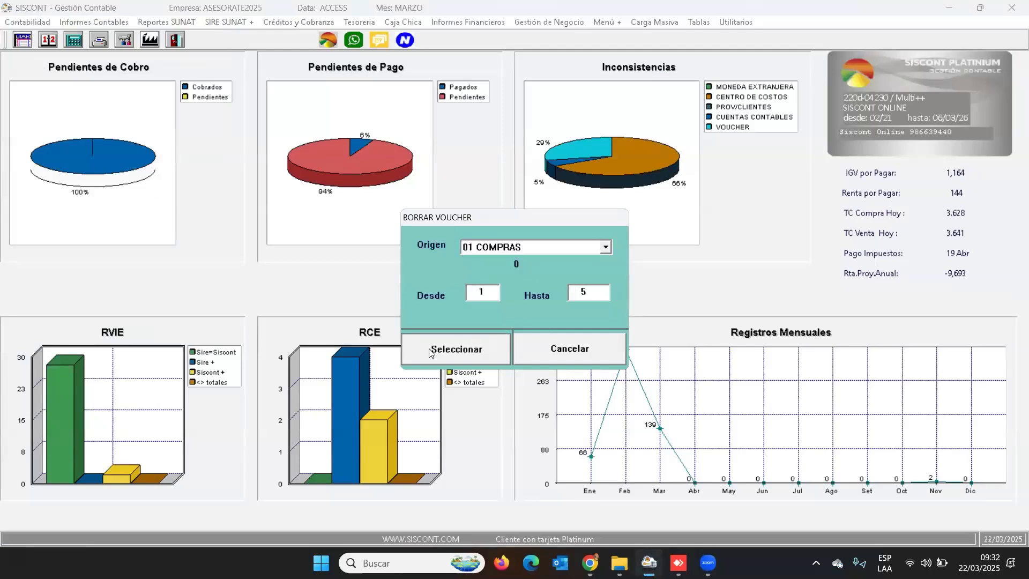
click(531, 323)
key(Return)
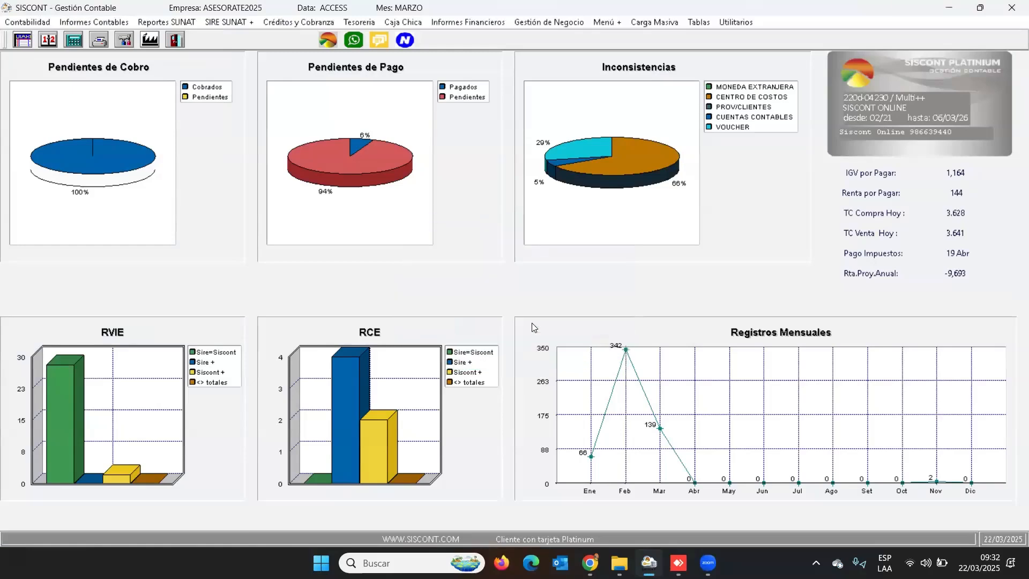
- Set the March voucher counter of origin 01 COMPRAS to 0 in the Orígenes table and save it
click(699, 23)
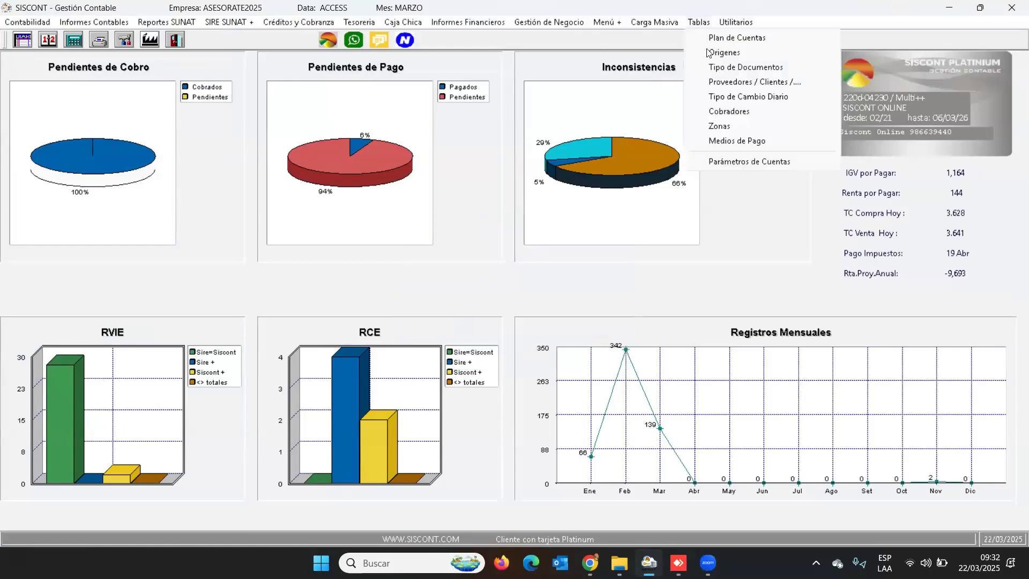
click(712, 52)
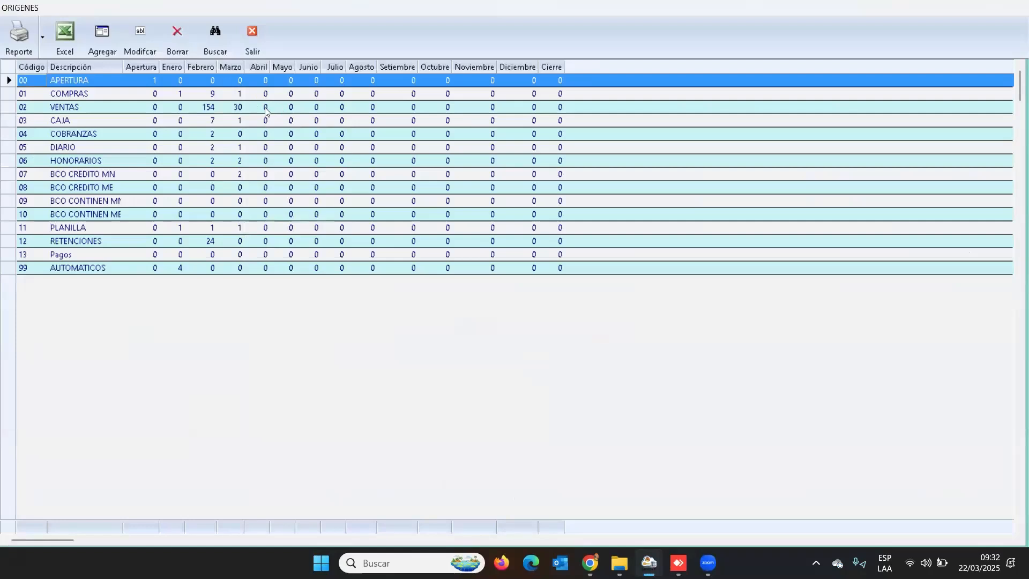
click(233, 95)
click(136, 33)
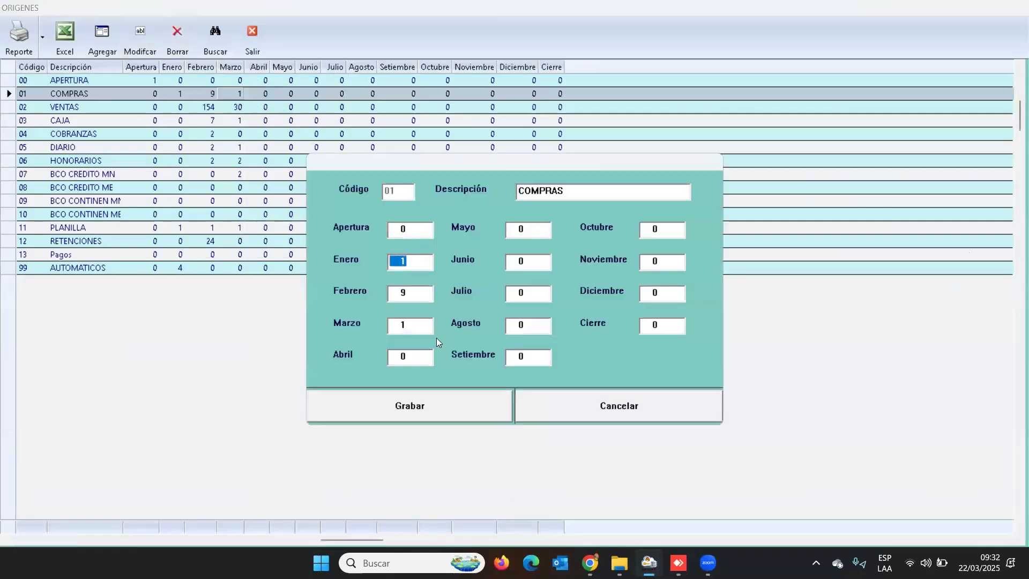
click(389, 326)
text(0)
click(472, 412)
click(252, 33)
- Import the purchases from compraAPP.xlsx in the CAPA SAB MARZO Plantillas Excel folder
click(654, 22)
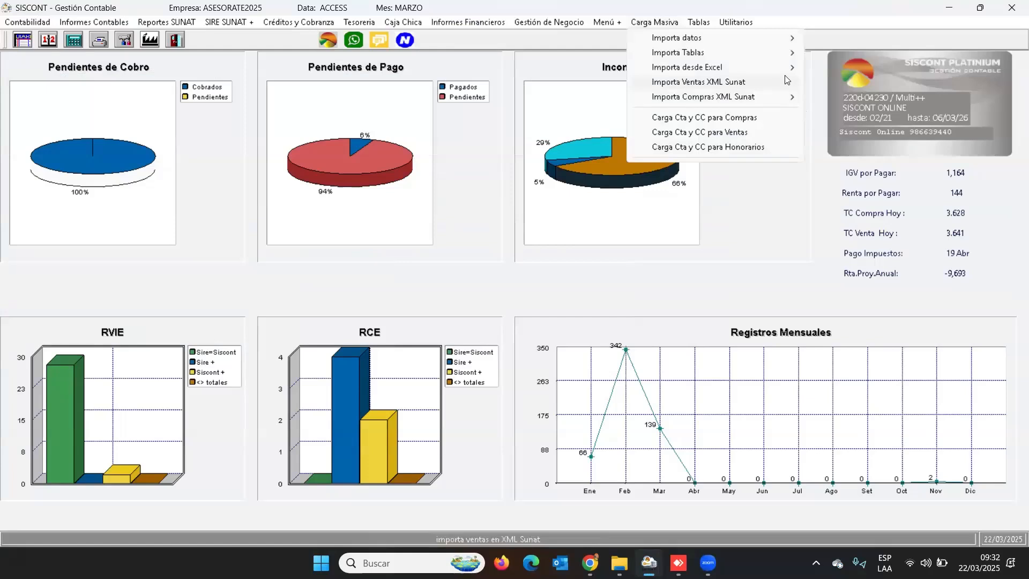
mouse_move(793, 71)
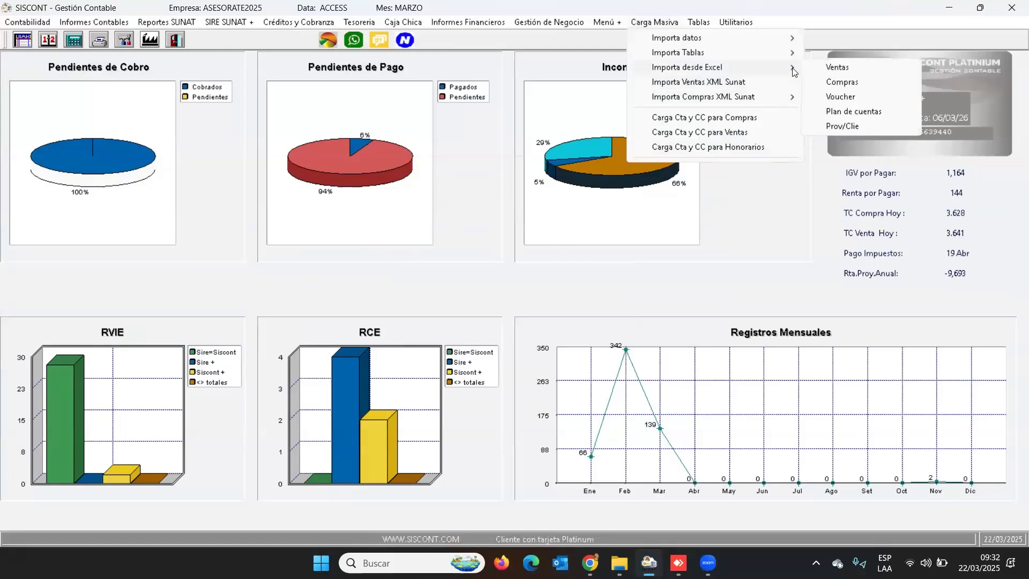
click(844, 82)
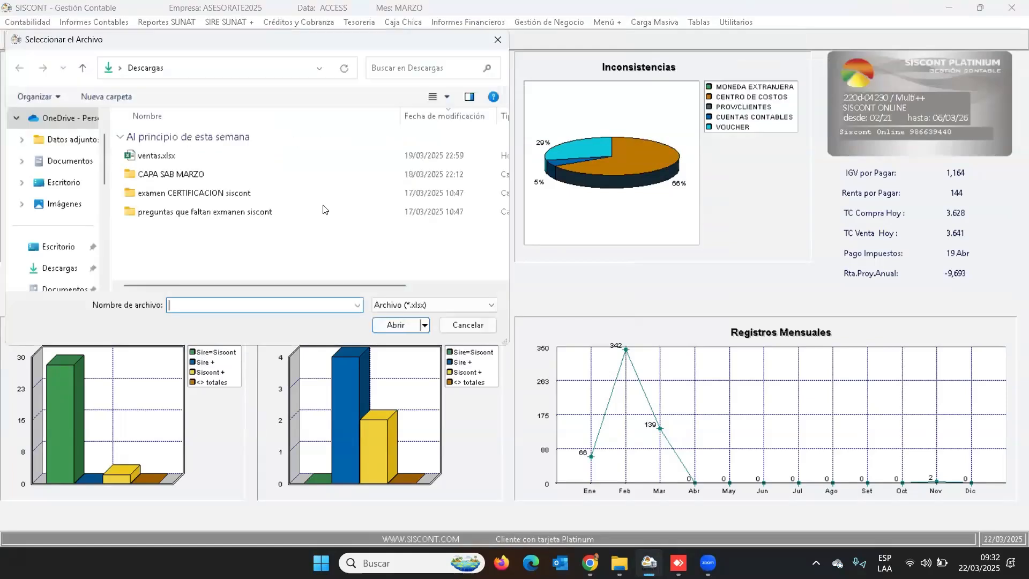
double_click(152, 177)
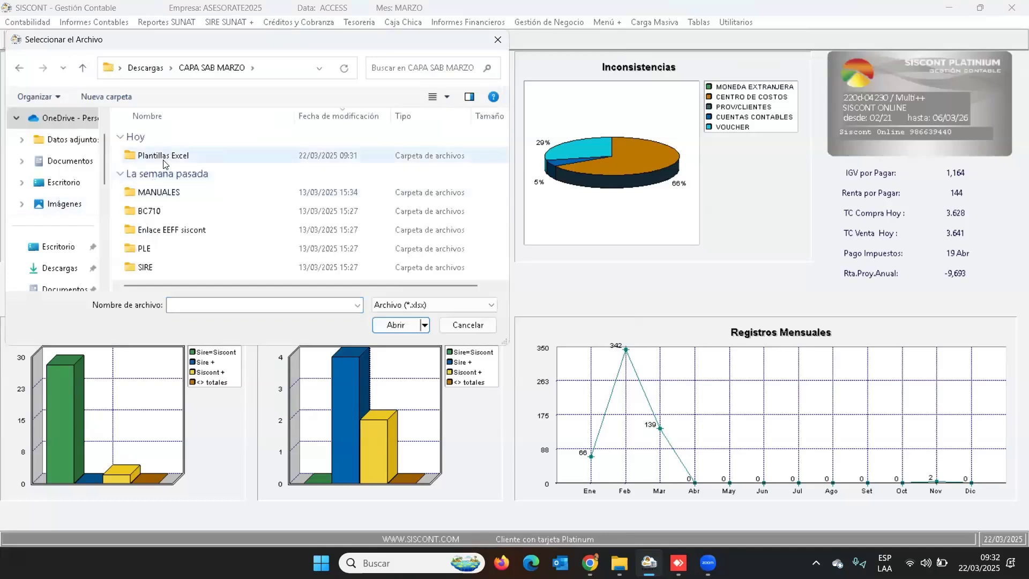
double_click(163, 161)
click(163, 158)
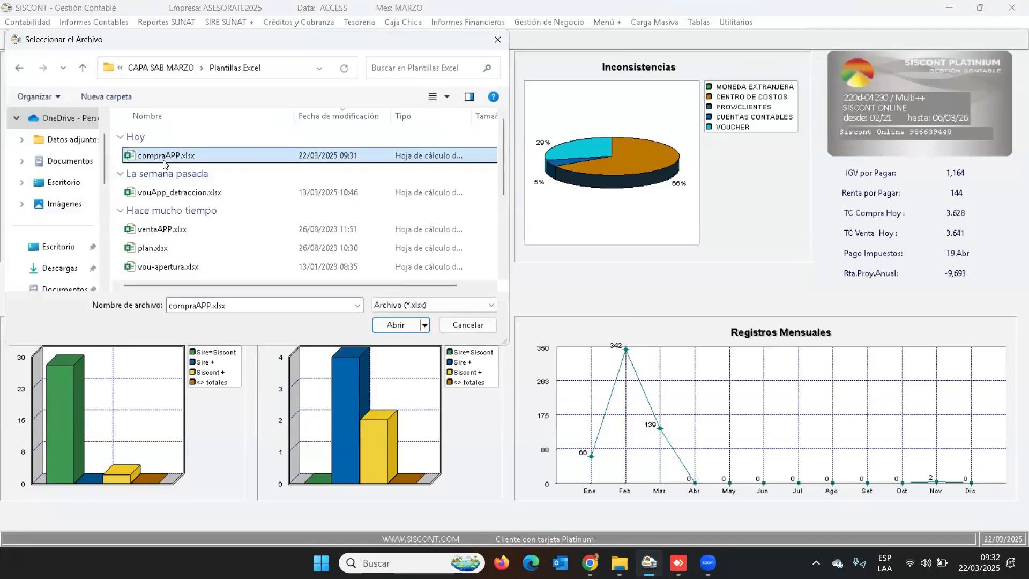
double_click(164, 160)
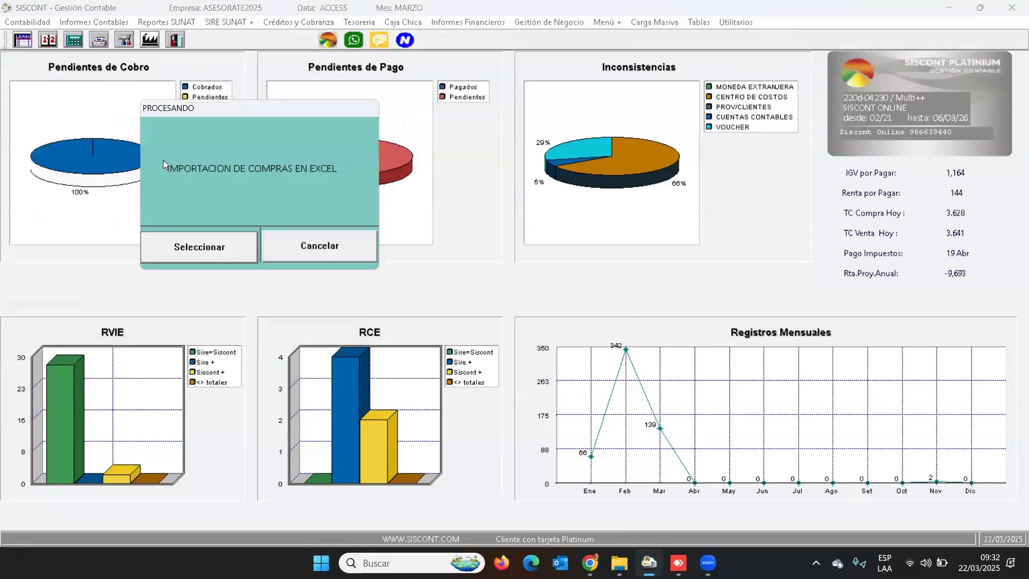
click(232, 244)
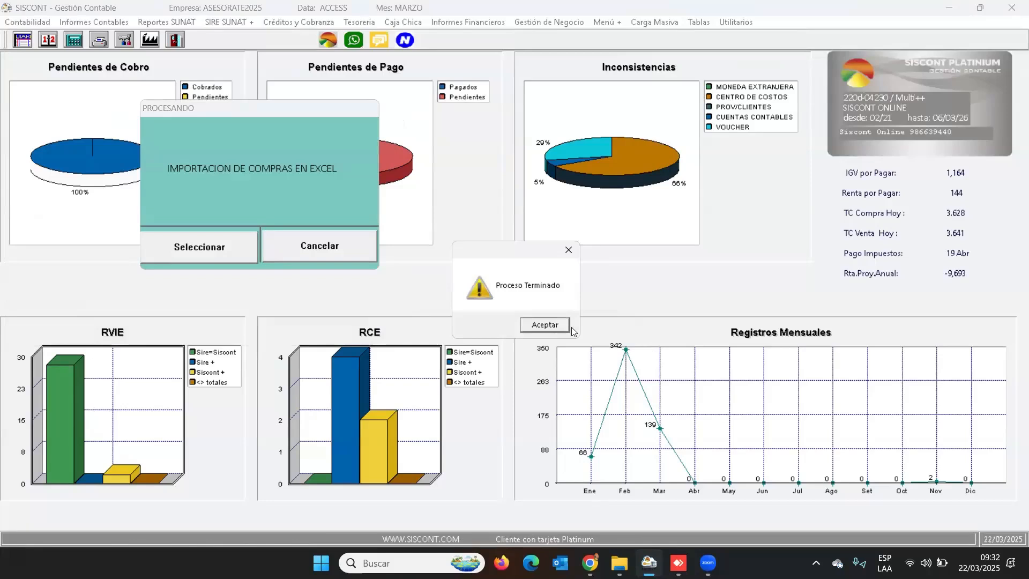
click(550, 326)
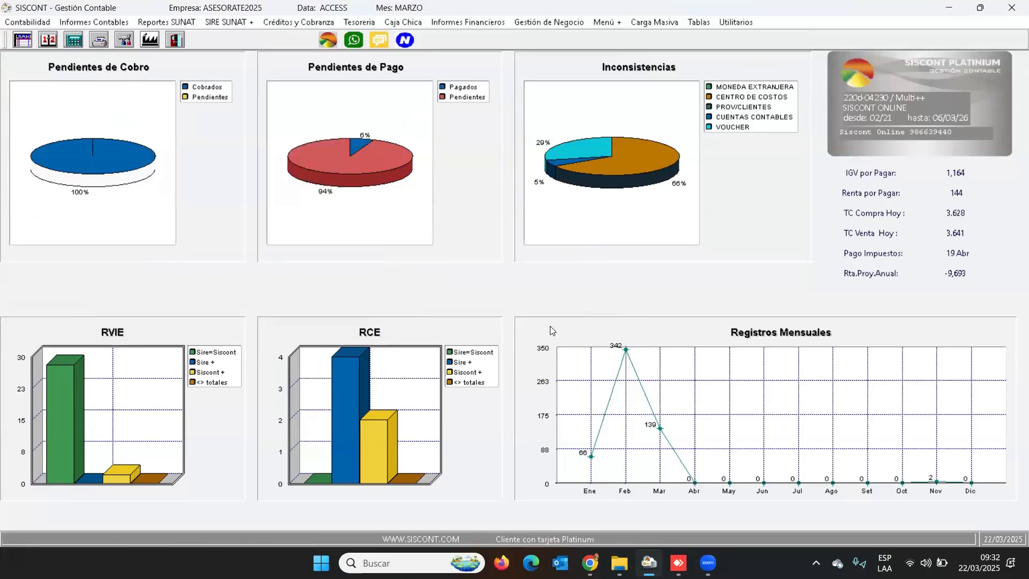
- Process the monthly Libro Diario in soles for origin 01 to check the imported purchase entries
click(92, 24)
click(95, 38)
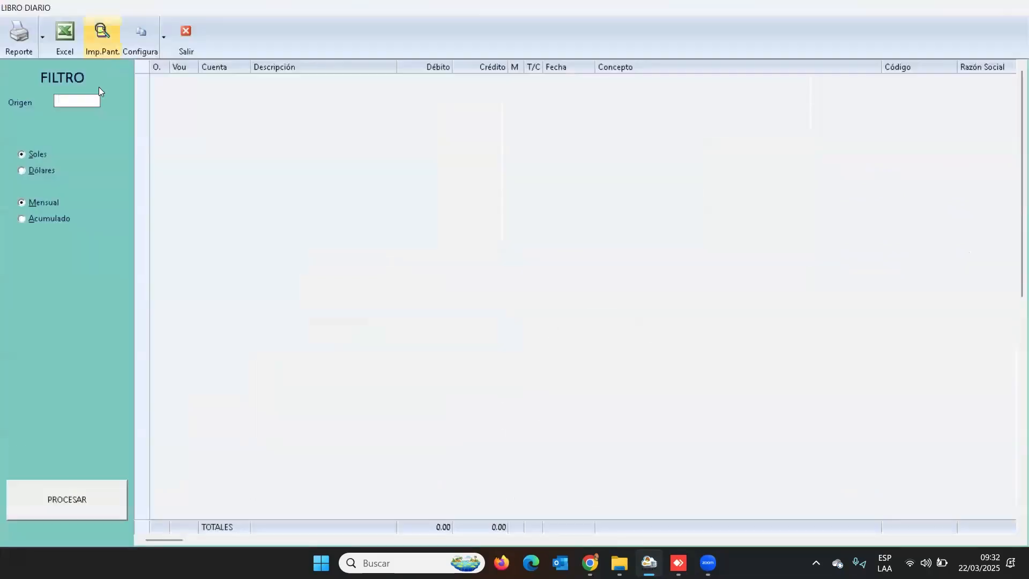
text(01)
key(Return)
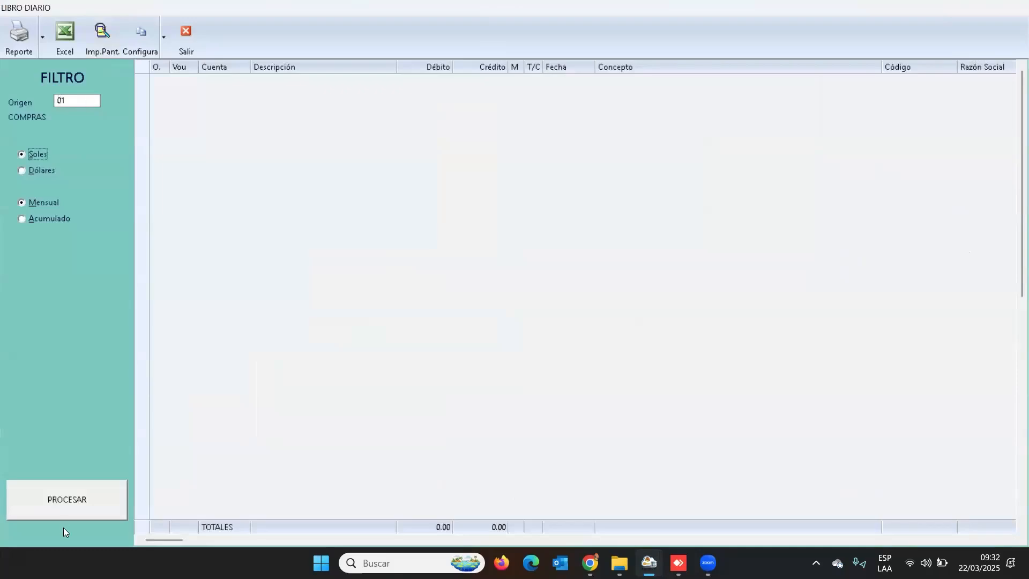
click(62, 507)
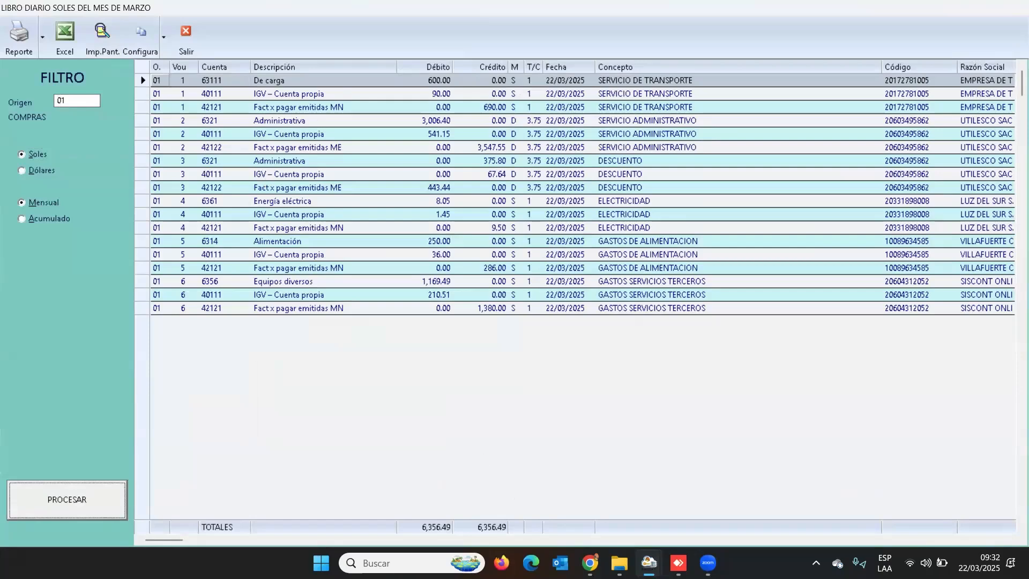
- Open compraAPP.xlsx from the Plantillas Excel folder and place its reduced window below the first Libro Diario entries
click(599, 490)
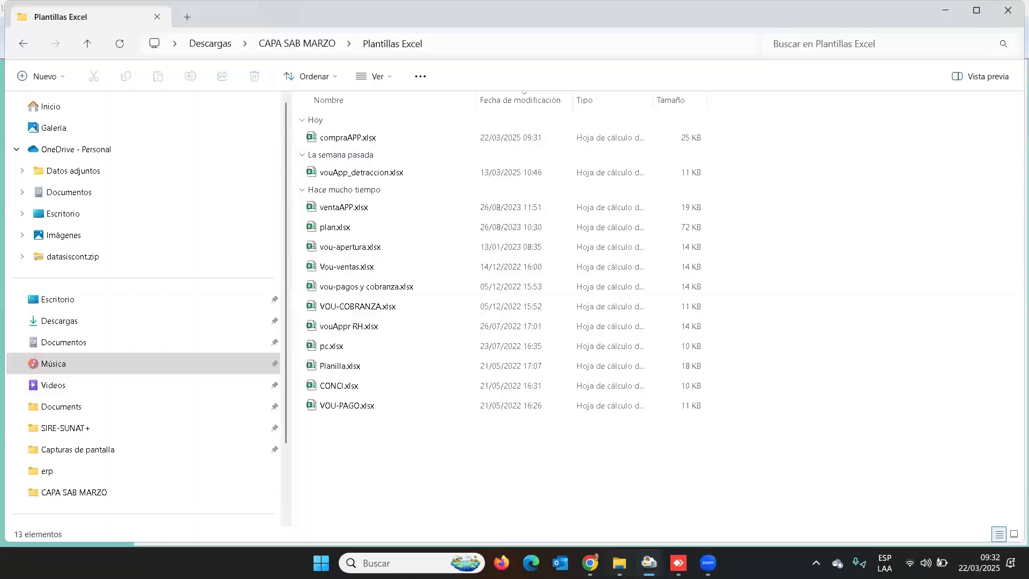
double_click(344, 138)
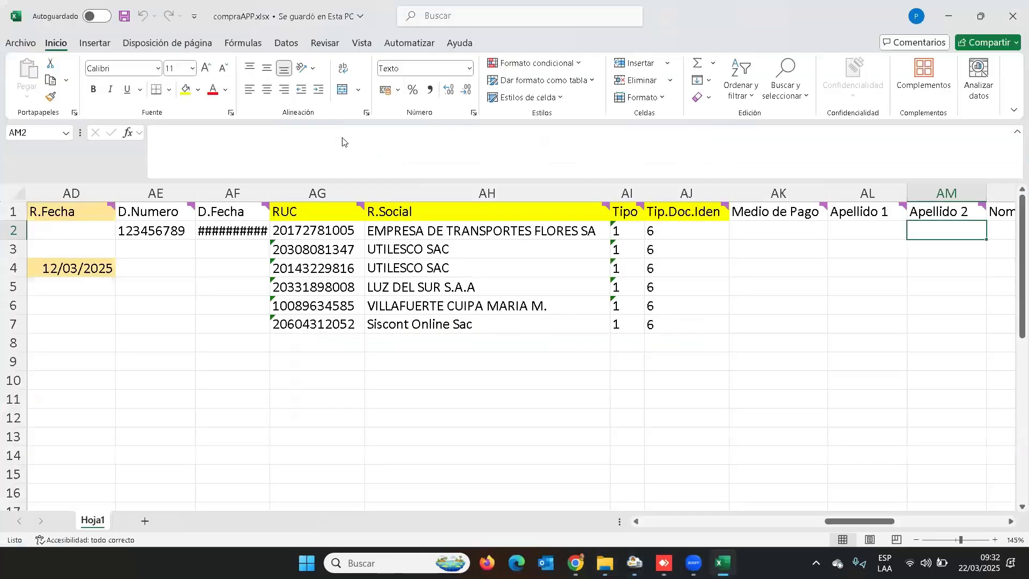
click(978, 16)
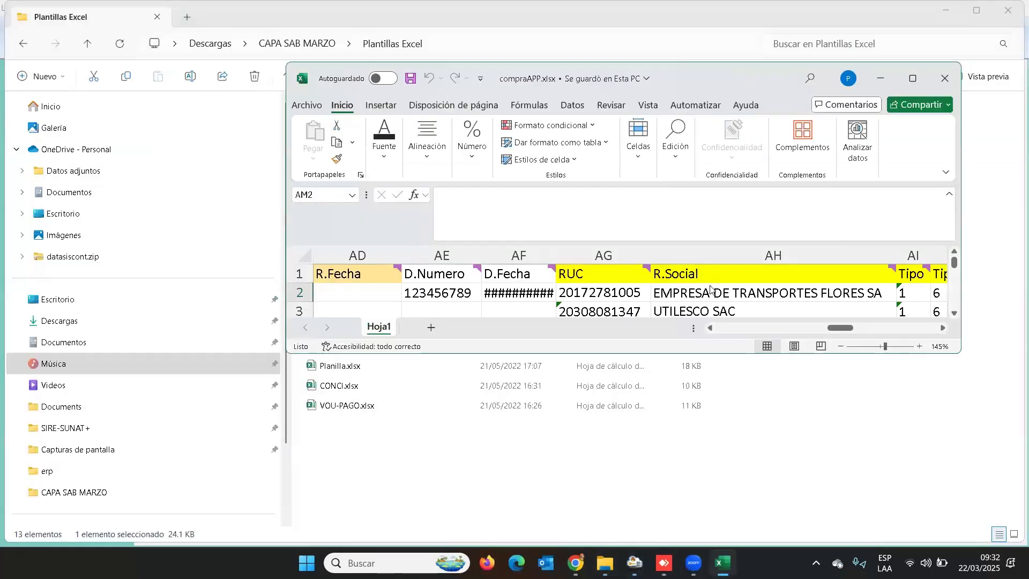
key(alt+Tab)
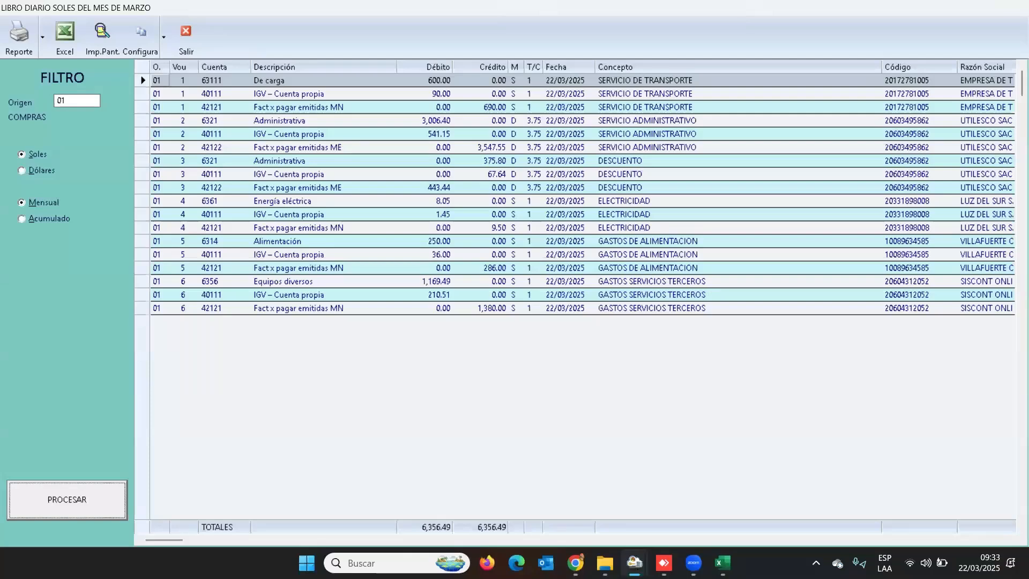
click(733, 534)
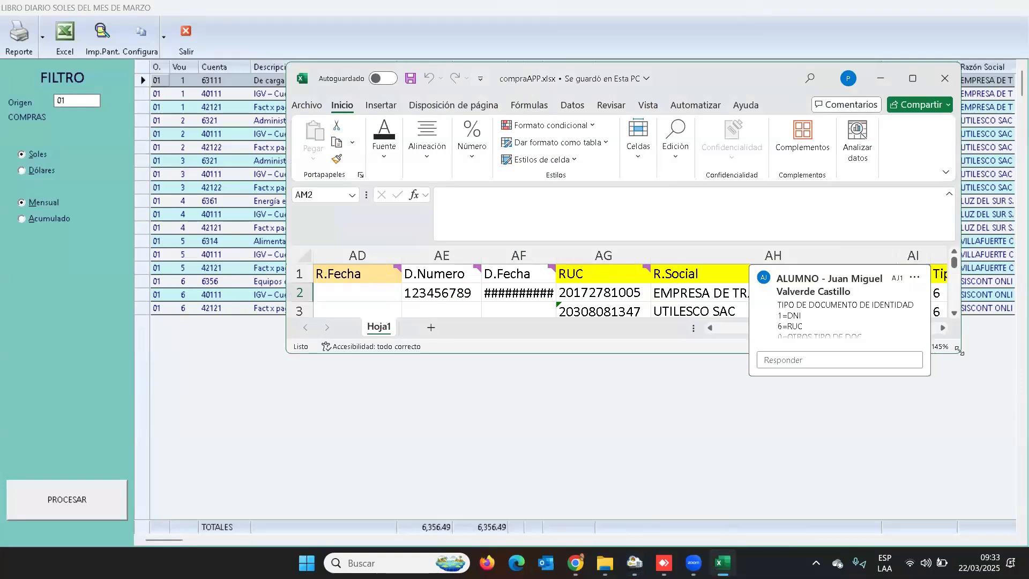
drag(960, 351, 975, 382)
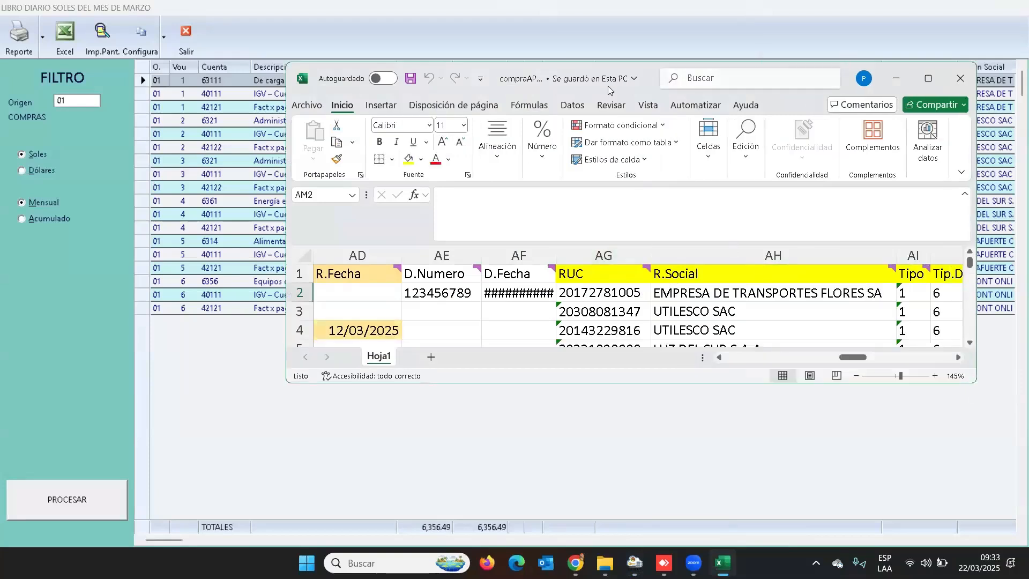
drag(611, 90, 612, 223)
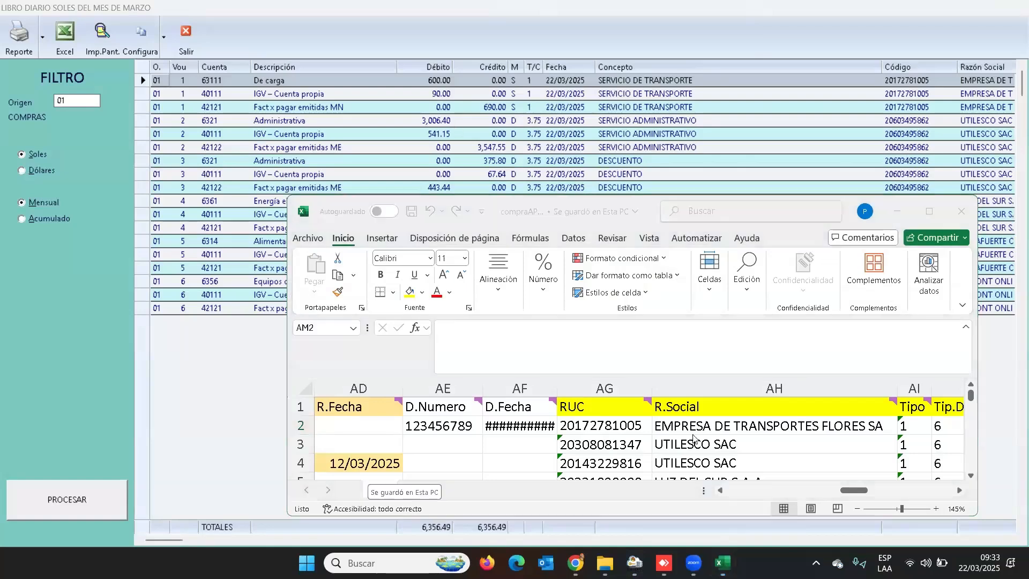
- Review the first purchase row of compraAPP.xlsx from R.Social across to T.Bien and back to Vou.Fecha
click(717, 427)
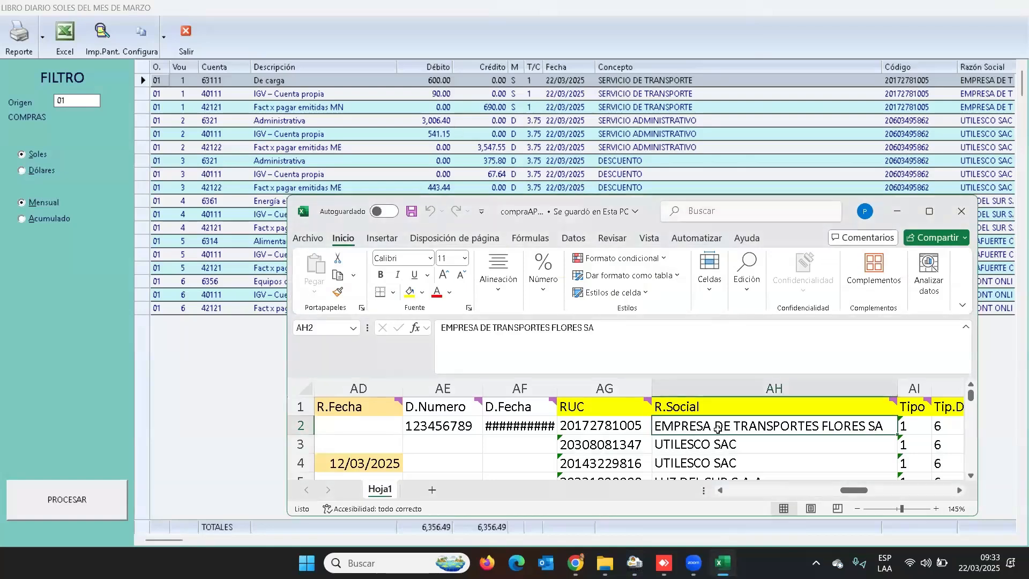
key(Right)
key(Right)
key(Right)
key(Right)
key(Right)
key(Right)
key(Right)
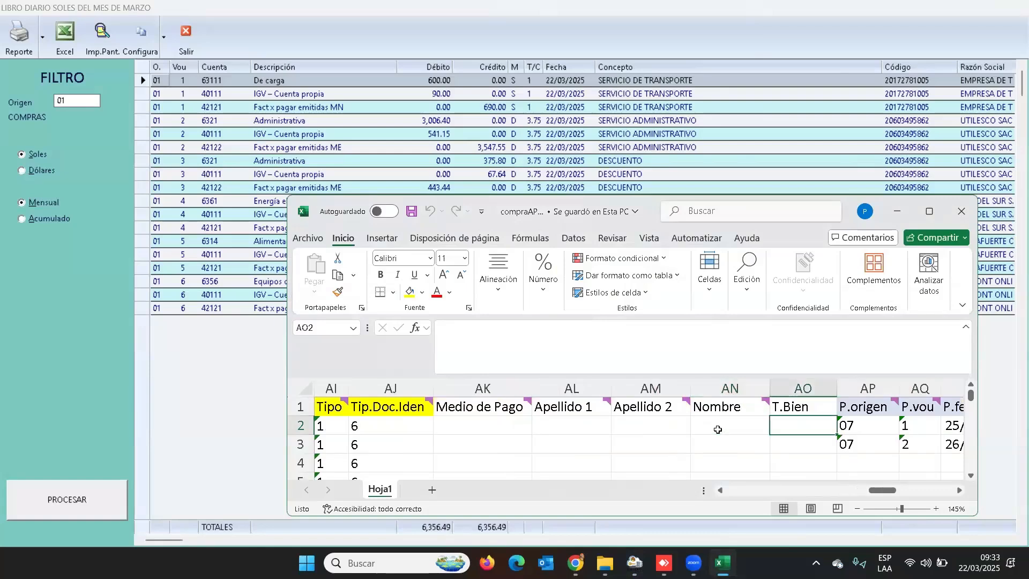
key(Left)
key(Left)
key(Left)
key(Left)
key(Left)
key(Left)
key(Left)
key(Left)
key(Left)
key(Left)
key(Left)
key(Left)
key(Left)
key(Left)
key(Left)
key(Left)
key(Left)
key(Left)
key(Left)
key(Left)
key(Left)
key(Left)
key(Left)
key(Left)
key(Left)
key(Left)
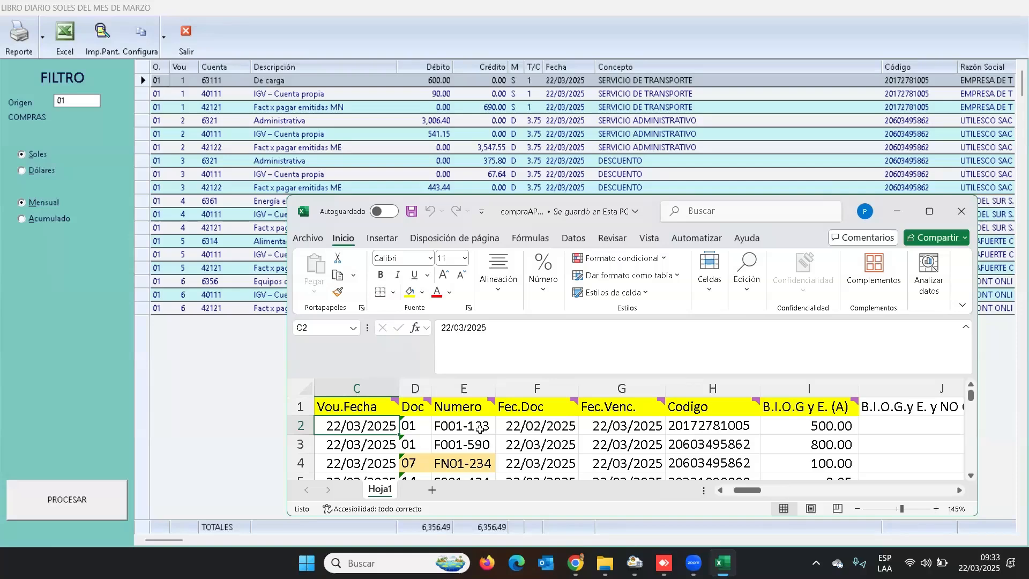
- Check the supplier, document type, number and date columns of the imported Libro Diario entries, including vouchers 3 and 4
click(587, 134)
key(Right)
key(Right)
key(Right)
key(Right)
key(Right)
key(Right)
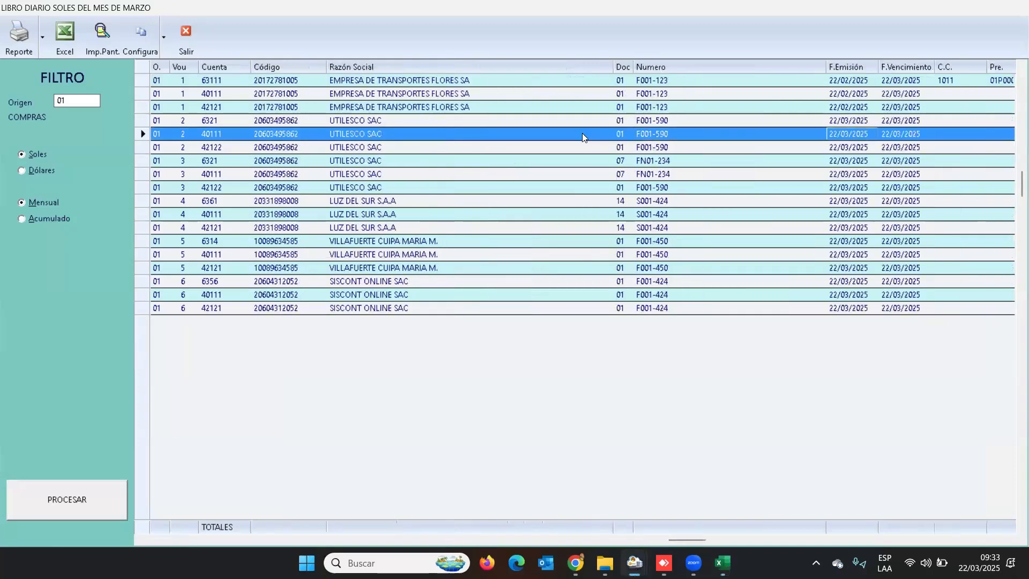
click(622, 161)
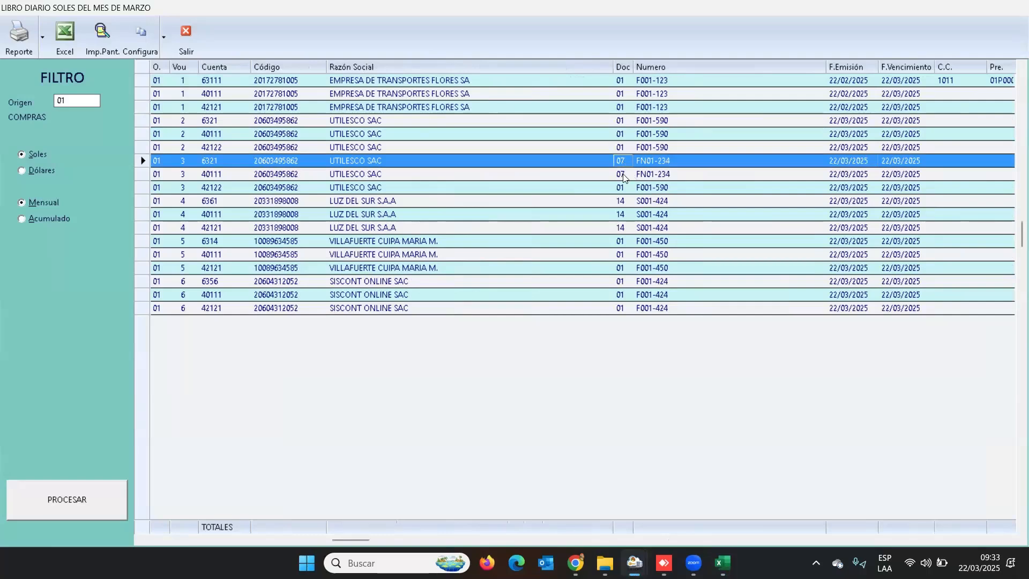
click(622, 175)
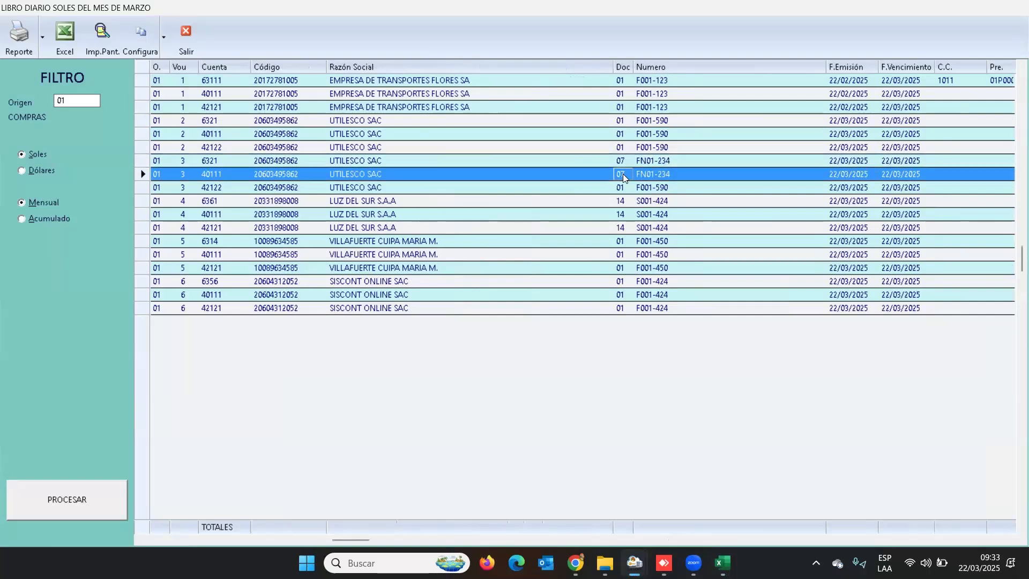
click(626, 202)
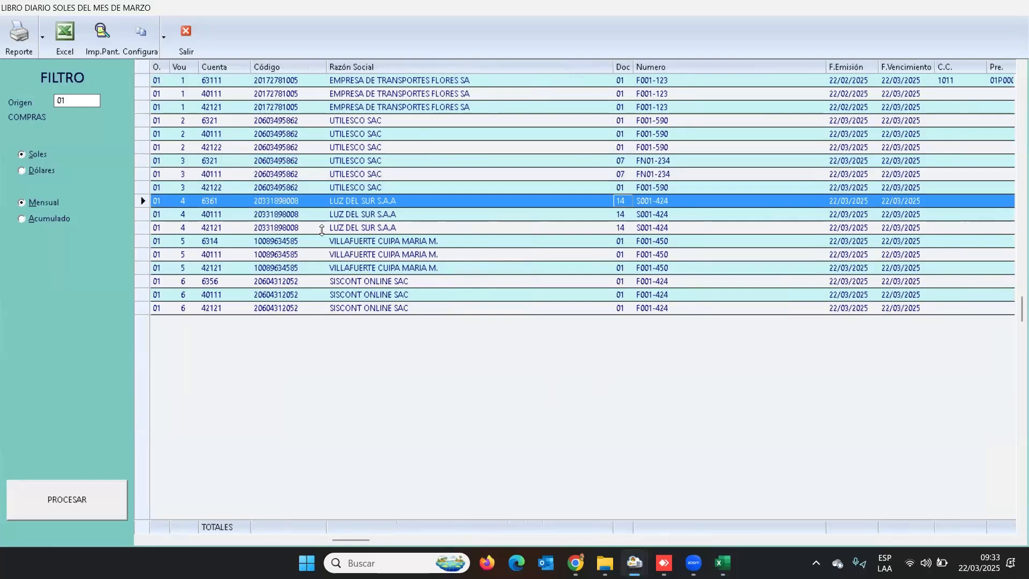
- Close the Libro Diario and compraAPP.xlsx, and process the monthly Registro de Compras in soles by document
click(187, 44)
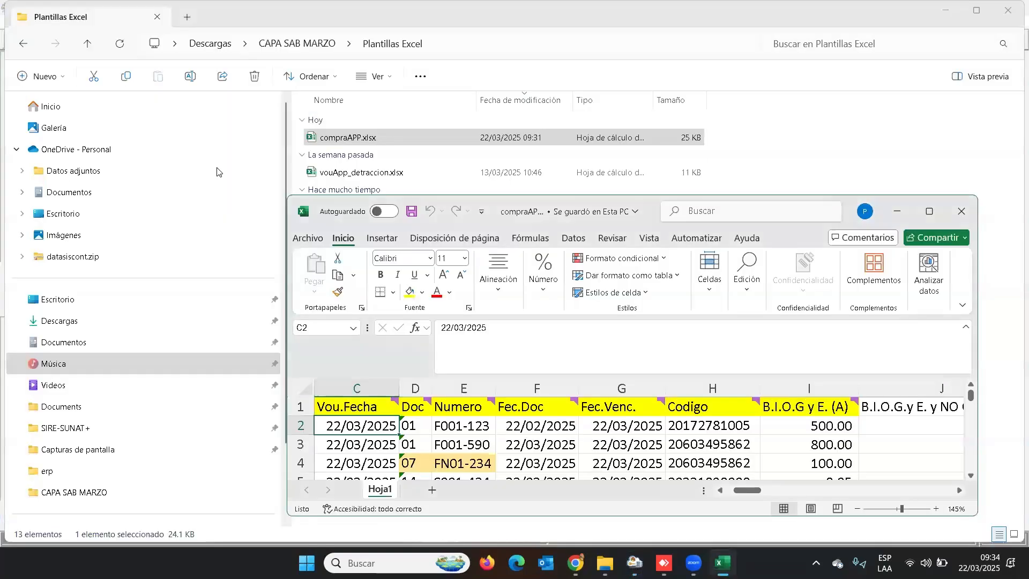
click(962, 211)
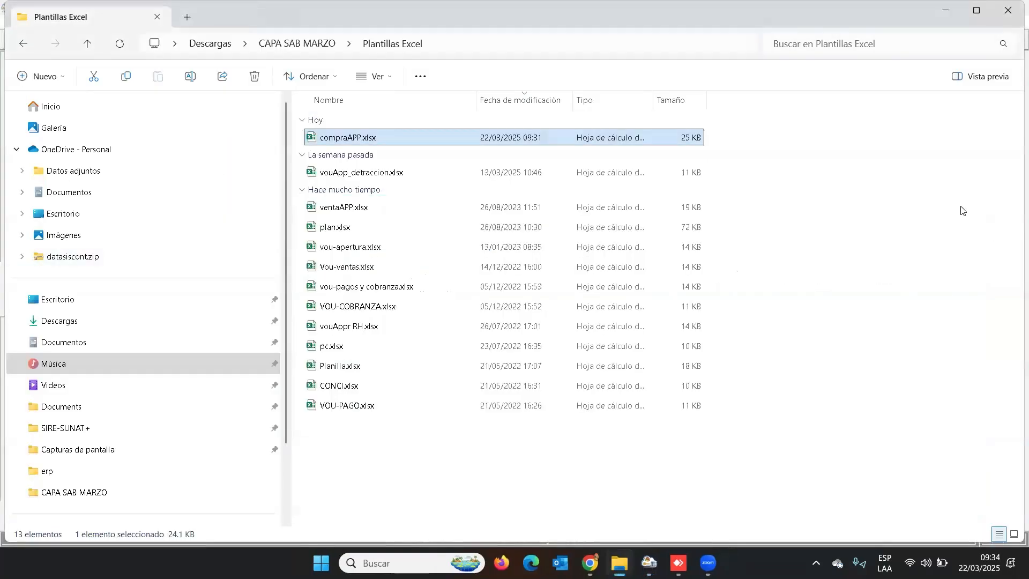
click(649, 563)
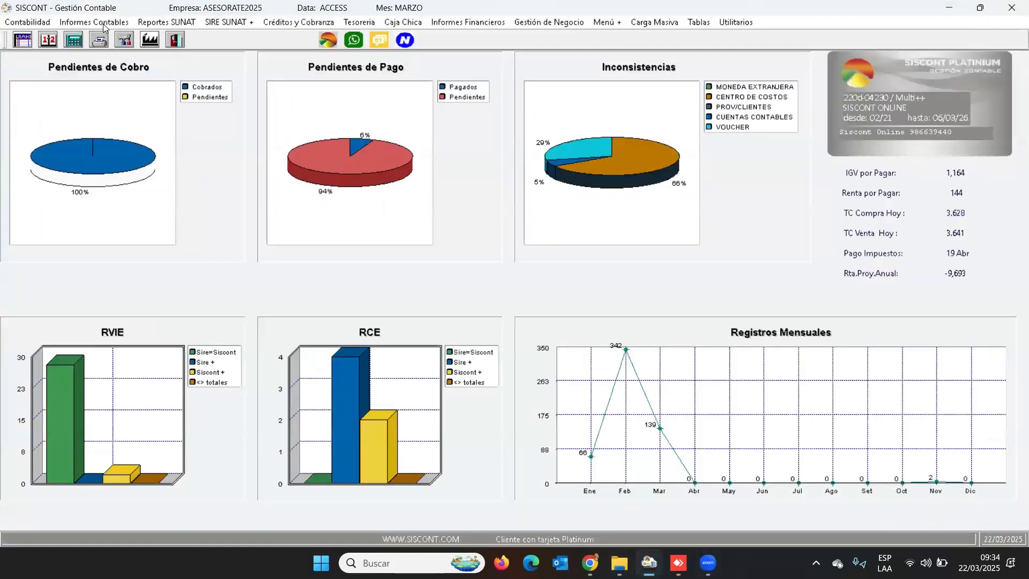
click(104, 25)
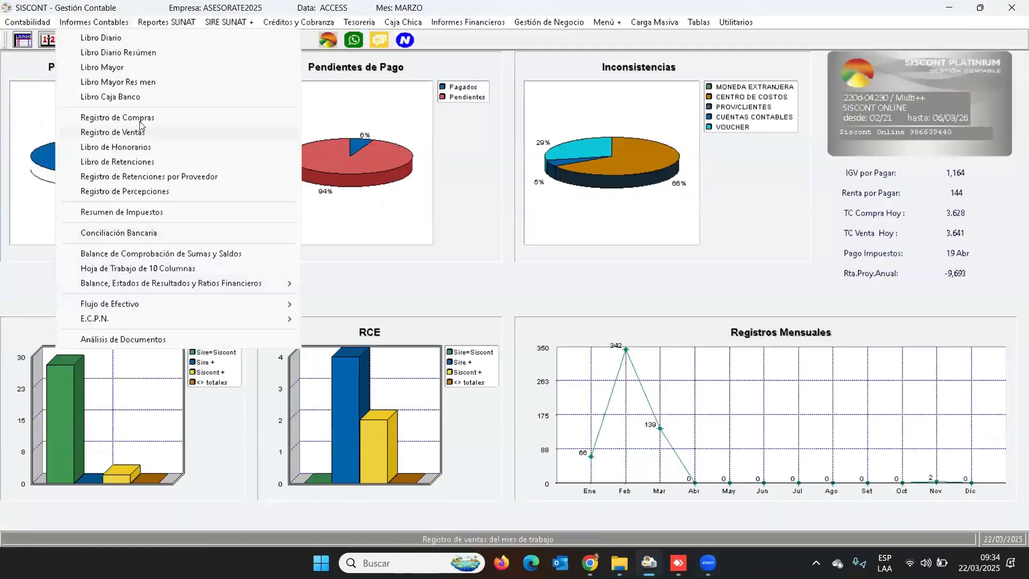
click(140, 125)
click(71, 508)
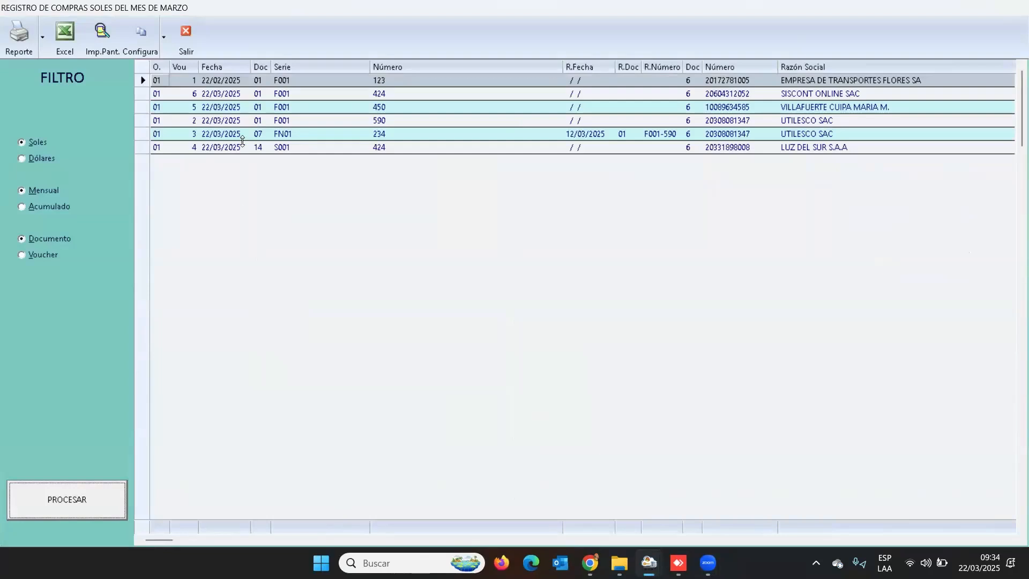
- Examine the Registro de Compras columns from the date through the taxable bases, IGV, totals, detraction data and due date
click(247, 85)
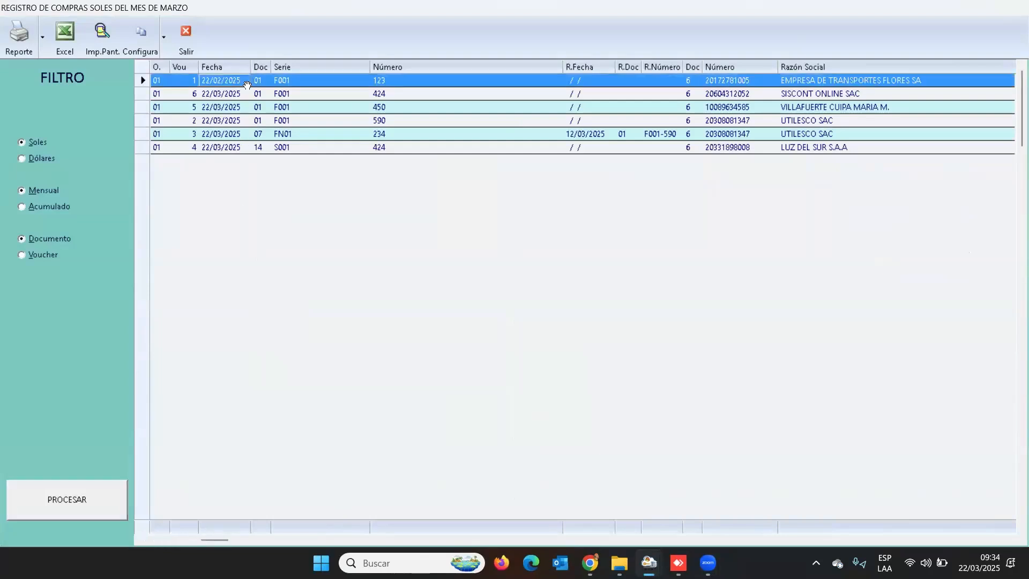
key(Tab)
key(Tab)
key(Tab)
key(Tab)
key(Tab)
key(Tab)
key(Tab)
key(Tab)
key(Tab)
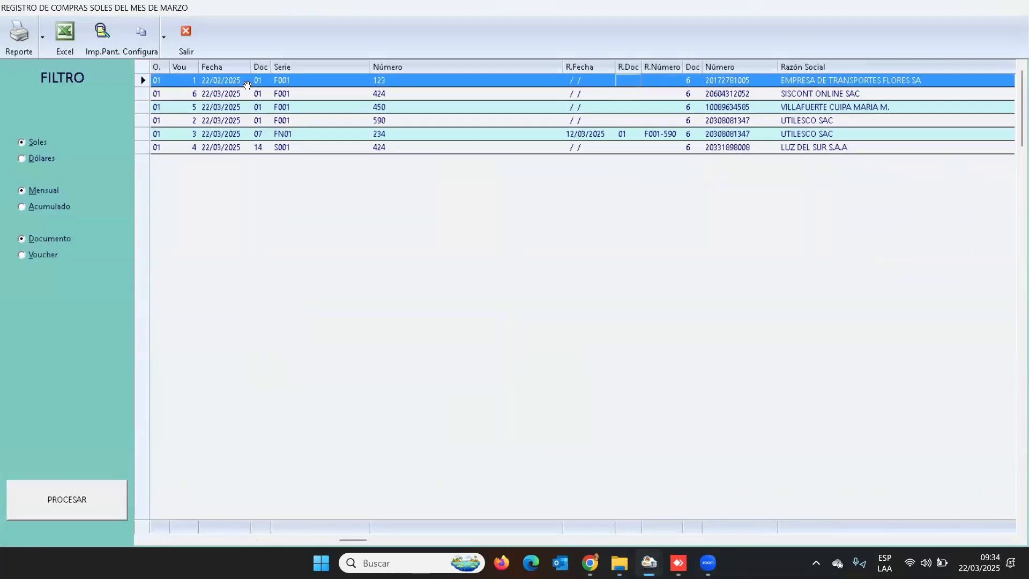
key(Tab)
key(Tab)
key(Tab)
key(Tab)
key(Tab)
key(Tab)
key(Tab)
key(Tab)
key(Tab)
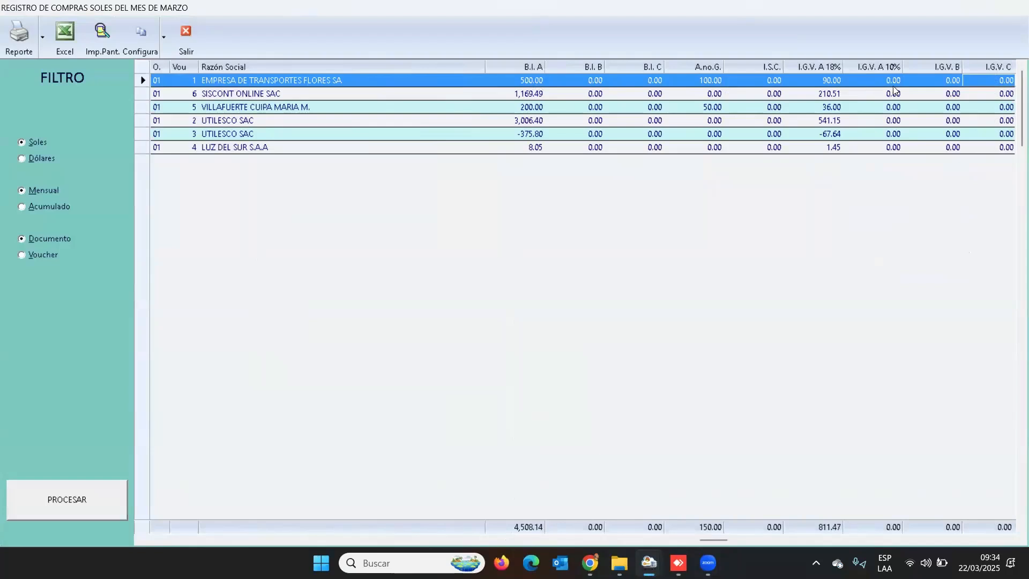
key(Right)
key(Right)
key(Right)
key(Right)
key(Right)
key(Right)
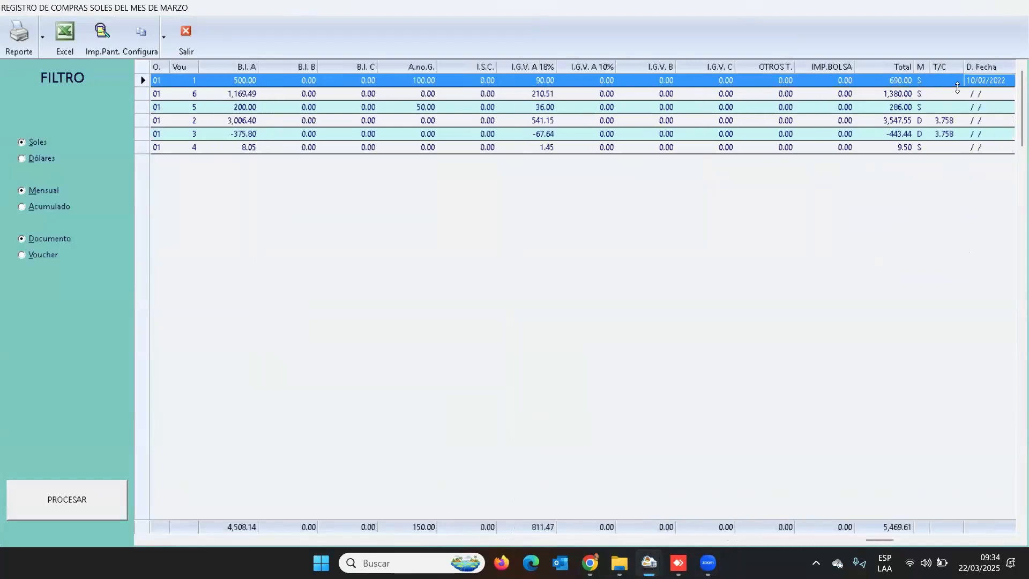
key(Right)
key(Right)
key(Right)
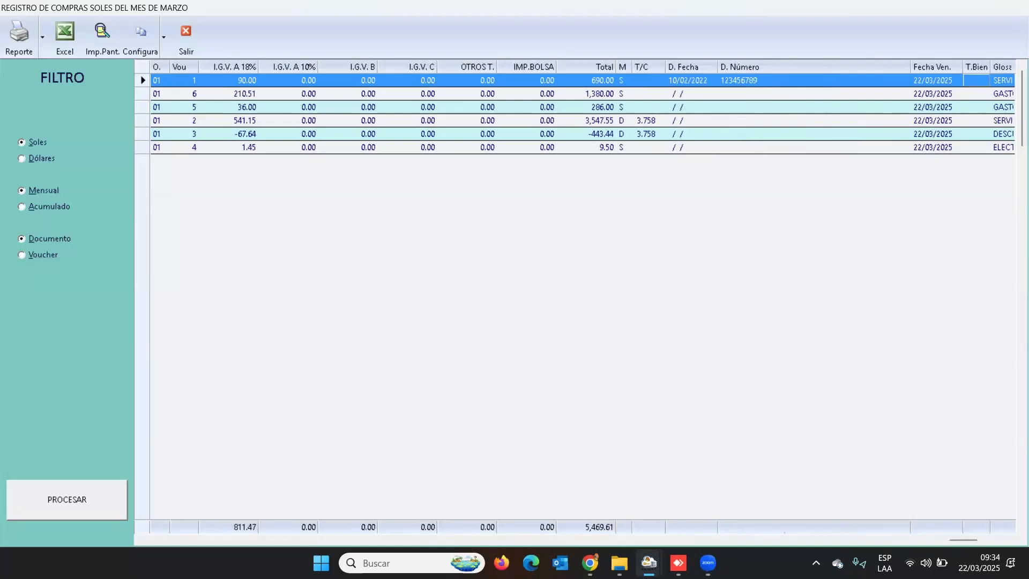
- Reopen compraAPP.xlsx from the Plantillas Excel folder, minimize File Explorer and close the Registro de Compras
mouse_move(648, 563)
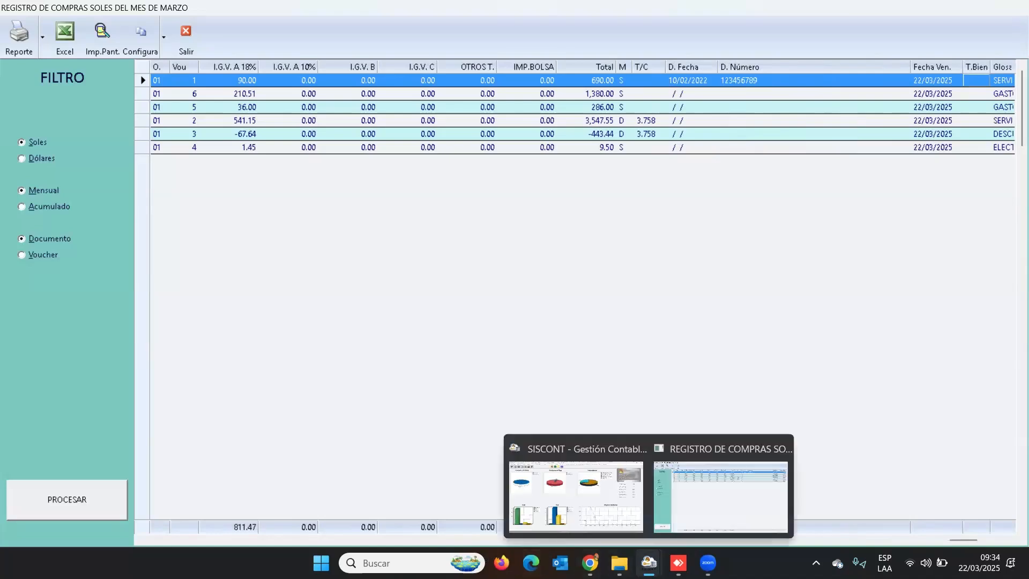
click(619, 562)
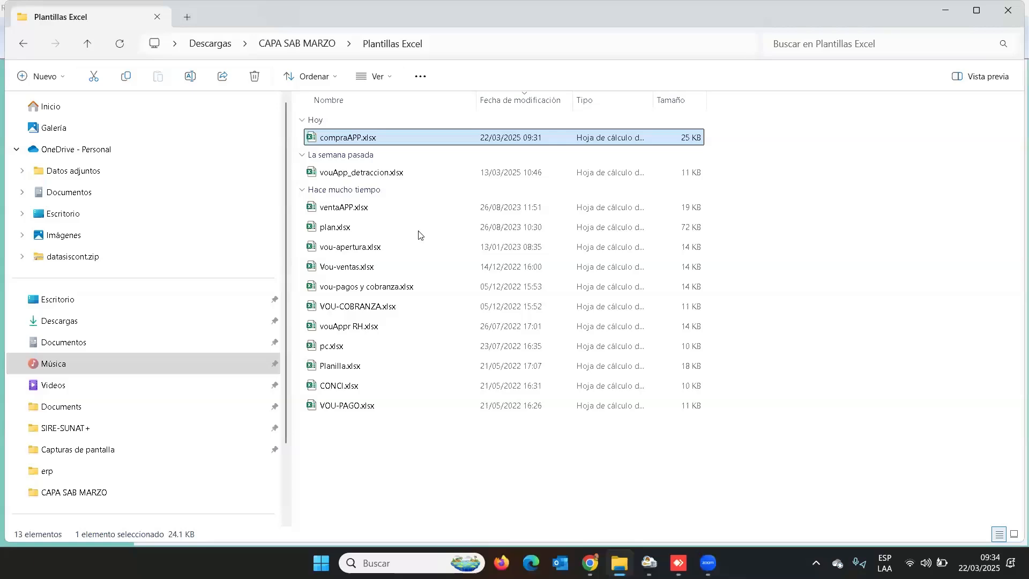
double_click(329, 138)
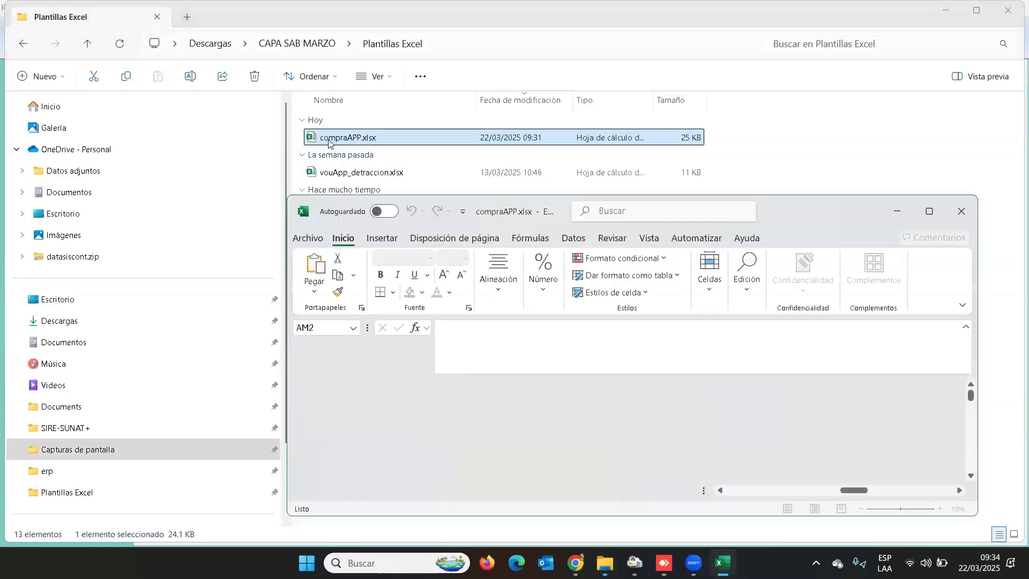
click(946, 13)
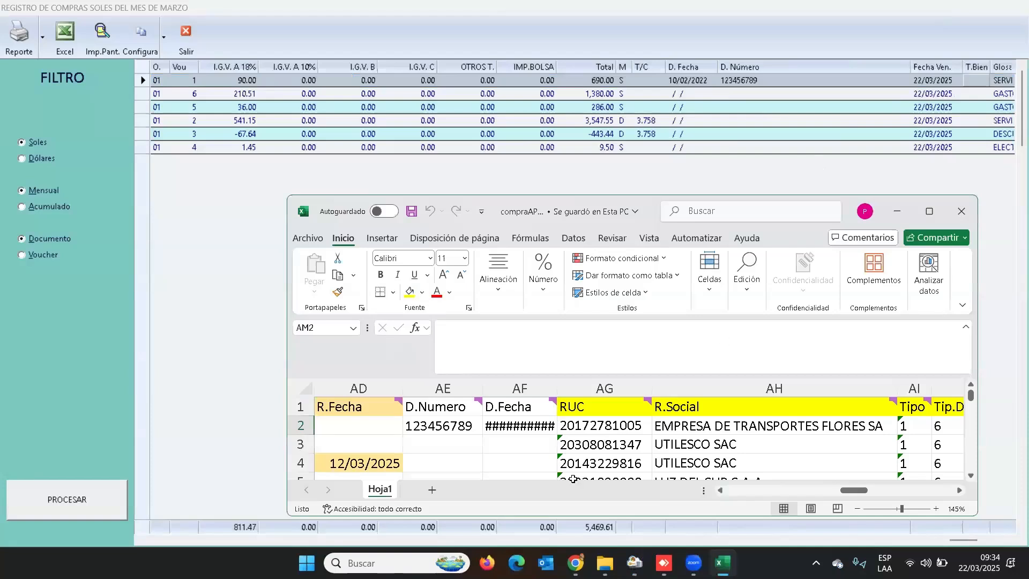
click(199, 36)
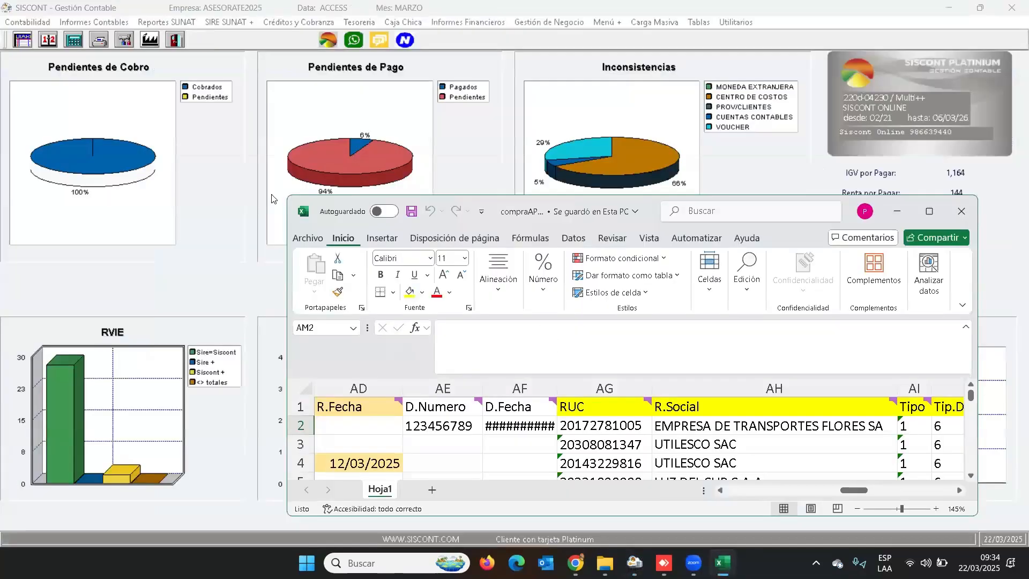
- Process the monthly Libro Diario in soles for origin 07 to check the supplier payment entries, and close it
click(105, 23)
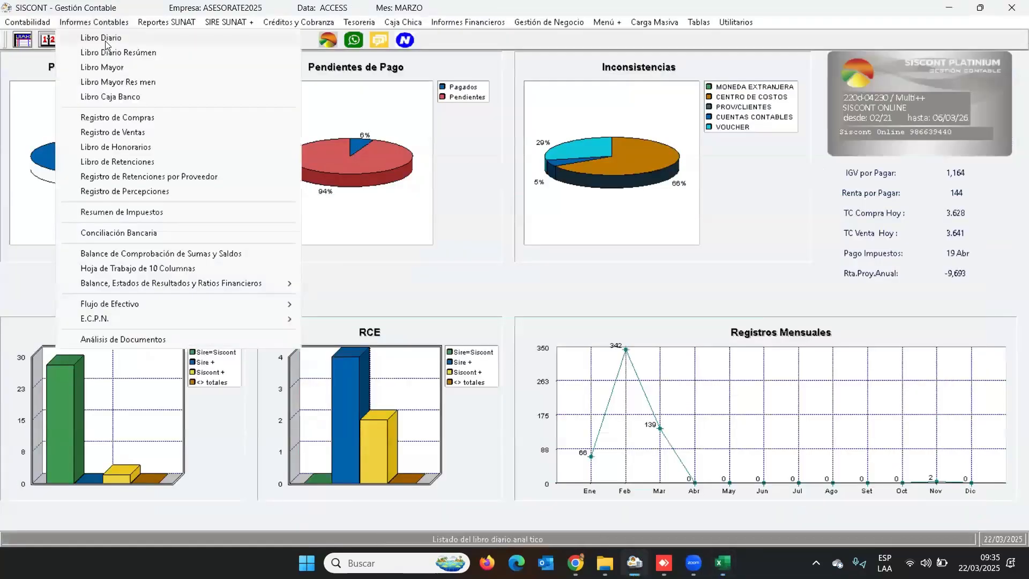
click(105, 36)
click(78, 103)
text(07)
key(Return)
click(55, 508)
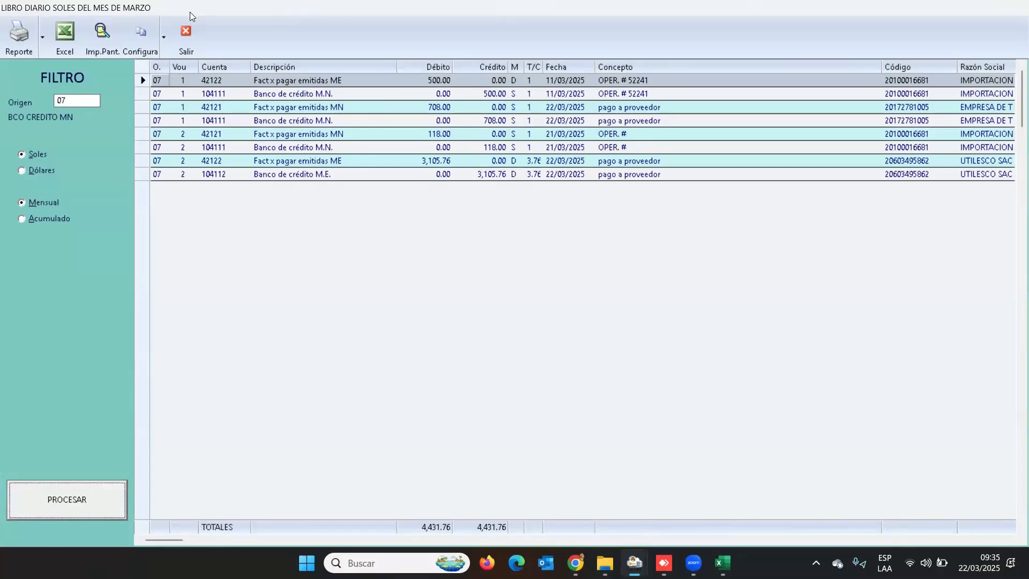
click(190, 30)
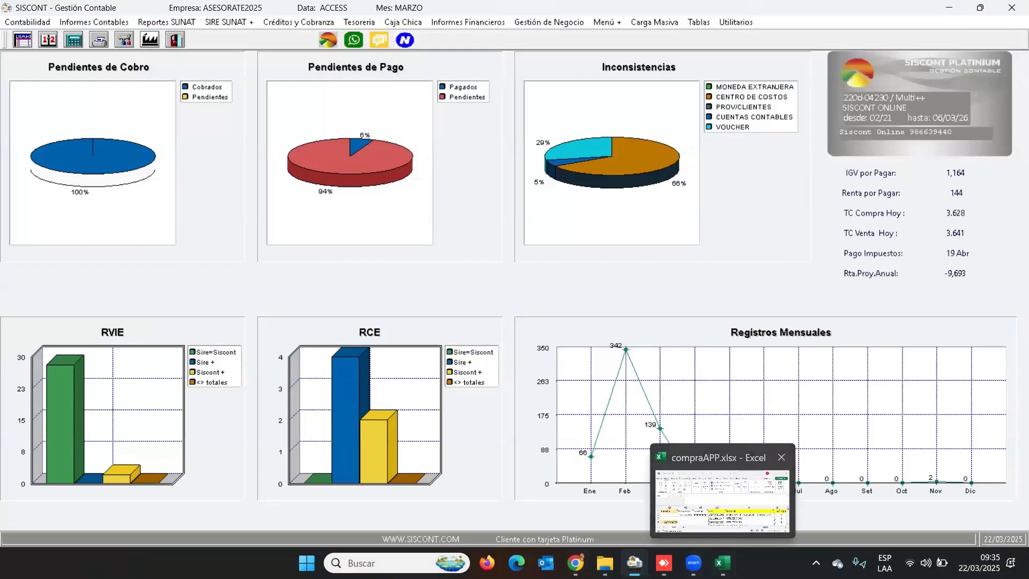
- Maximize compraAPP.xlsx and review the second purchase row from R.Social back to Vou.Origen
click(722, 496)
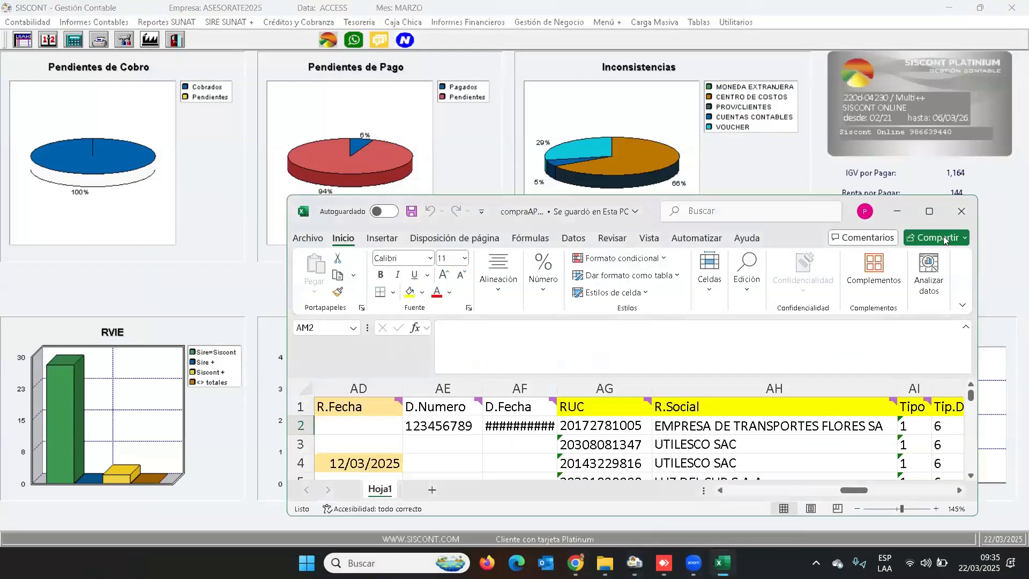
click(929, 211)
click(555, 256)
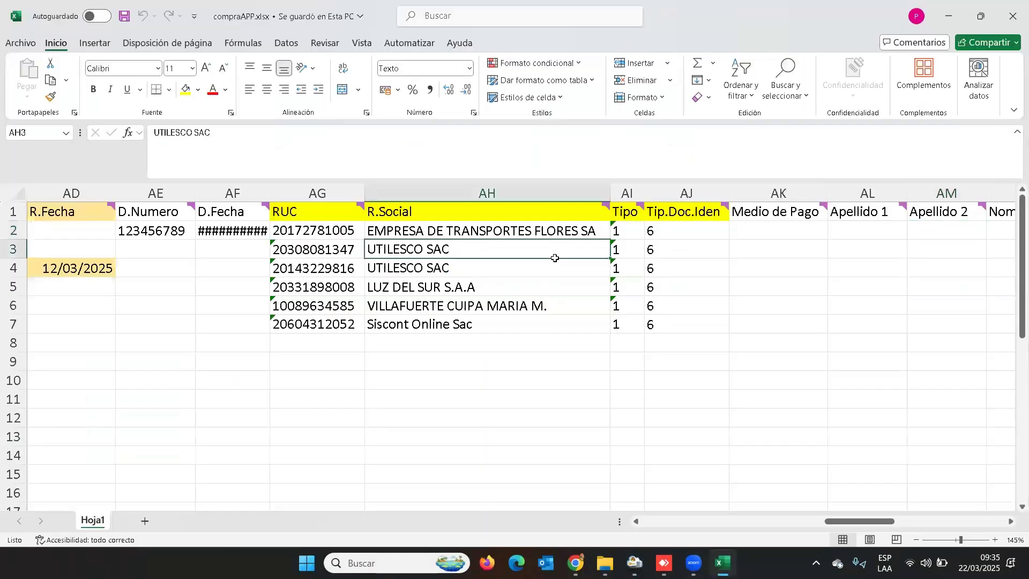
key(Left)
key(Left)
key(Left)
key(Left)
key(Left)
key(Left)
key(Left)
key(Left)
key(Left)
key(Left)
key(Left)
key(Left)
key(Left)
key(Left)
key(Left)
key(Left)
key(Left)
key(Left)
key(Left)
key(Left)
key(Left)
key(Left)
key(Left)
key(Left)
key(Left)
key(Left)
key(Left)
key(Left)
key(Left)
key(Left)
key(Left)
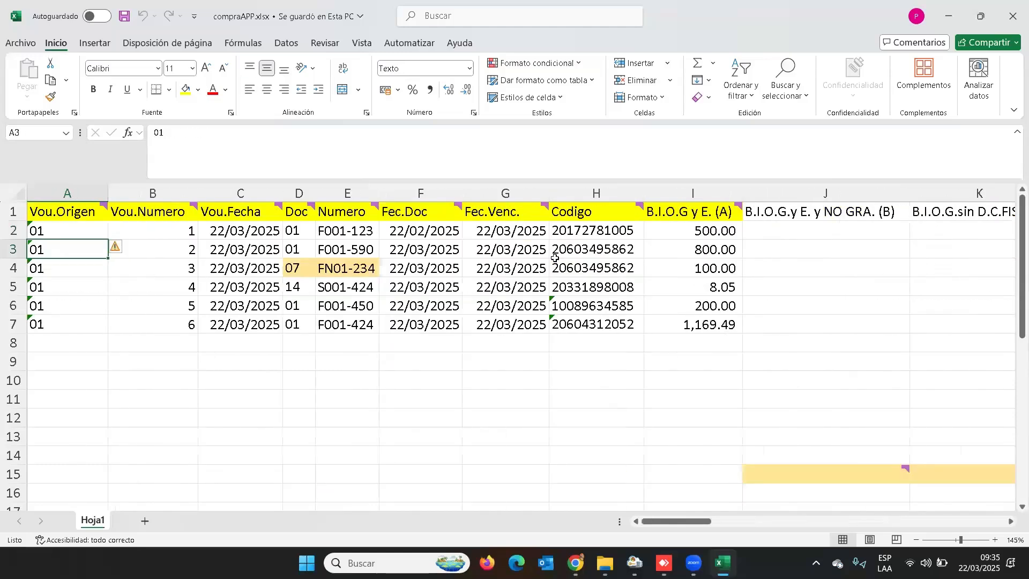
- Examine the template's header columns in compraAPP.xlsx from Vou.Origen through the purchase fields and supplier payment fields to Retencion 0/1
click(74, 186)
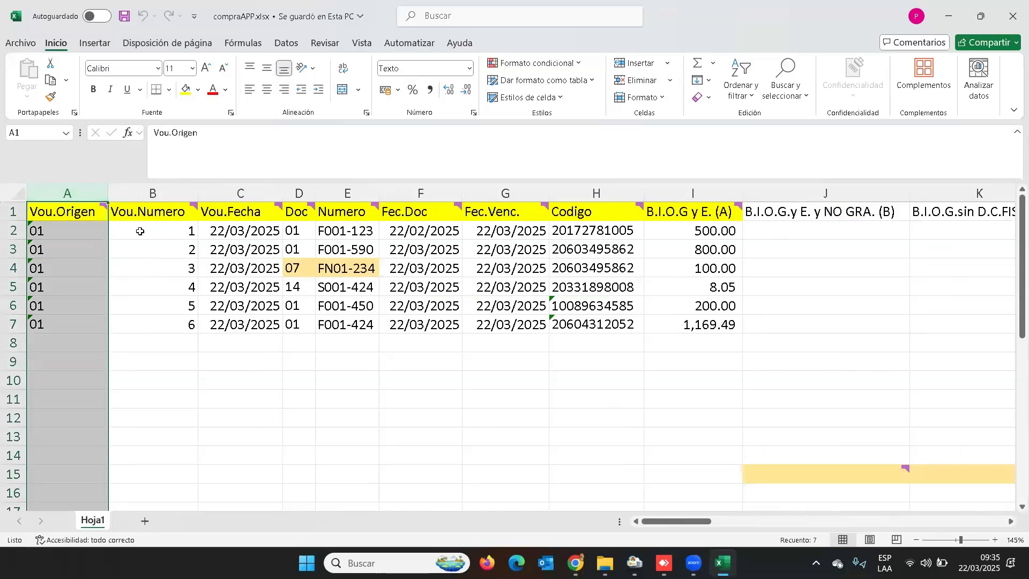
click(152, 195)
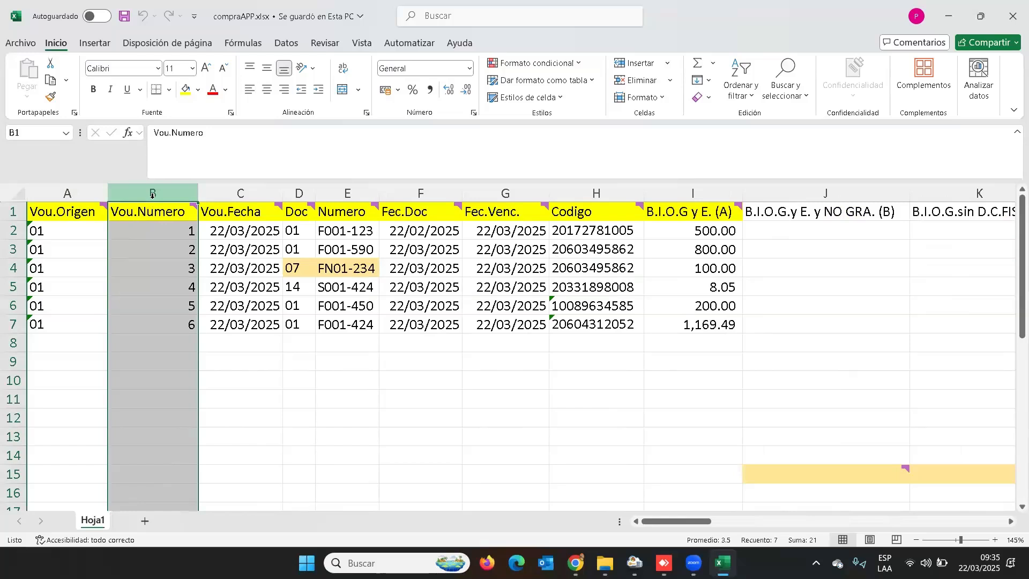
key(Right)
key(Right)
key(Right)
key(Right)
key(Right)
key(Right)
key(Right)
key(Right)
key(Right)
key(Right)
key(Right)
key(Right)
key(Right)
key(Right)
key(Right)
key(Right)
key(Right)
key(Right)
key(Right)
key(Right)
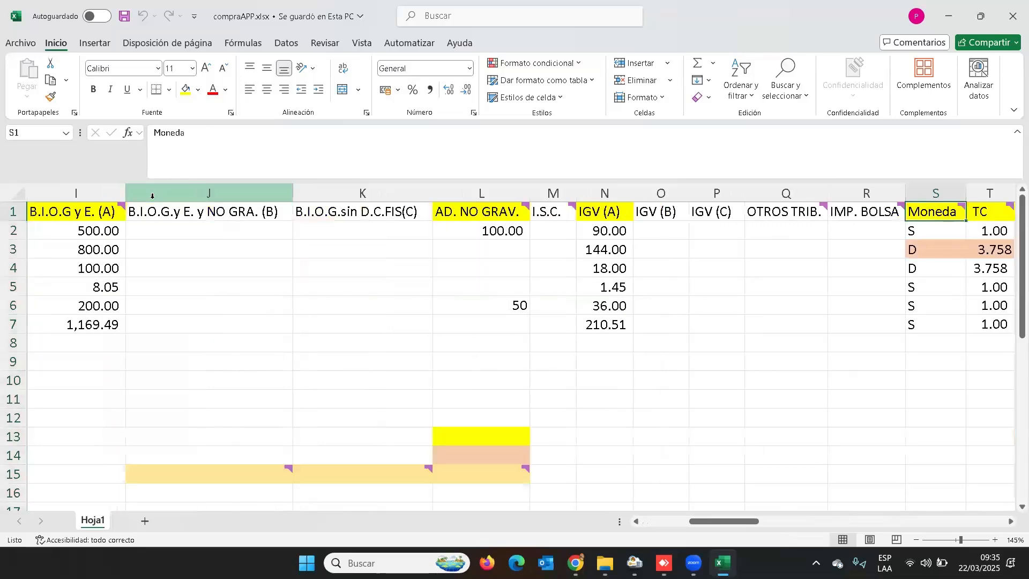
key(Right)
key(Right)
key(Right)
key(Right)
key(Right)
key(Right)
key(Right)
key(Right)
key(Right)
key(Right)
key(Right)
key(Right)
key(Right)
key(Right)
key(Right)
key(Right)
key(Right)
key(Right)
key(Right)
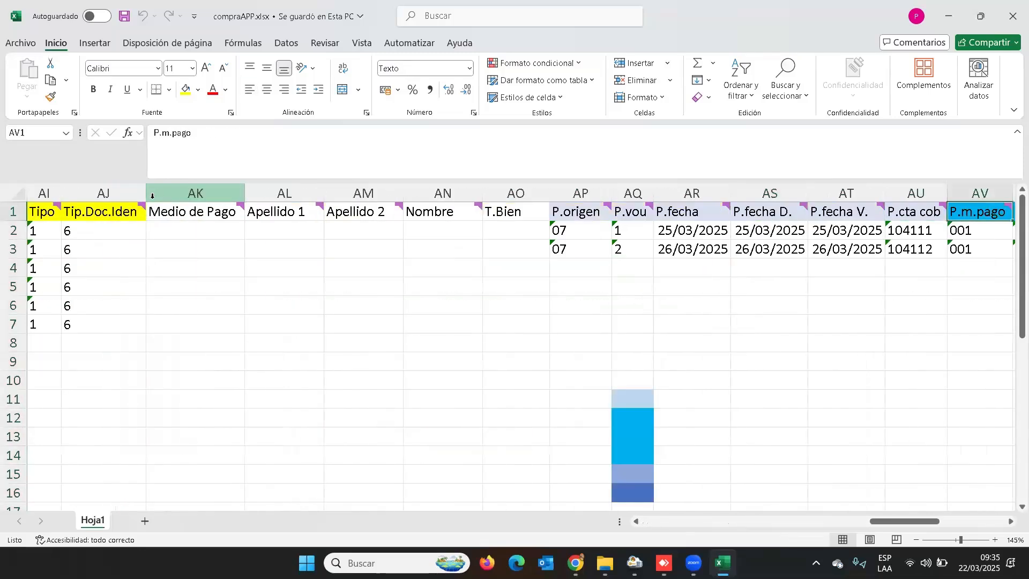
key(Right)
key(Right)
key(Right)
key(Right)
key(Right)
key(Right)
key(Right)
key(Right)
key(Right)
key(Right)
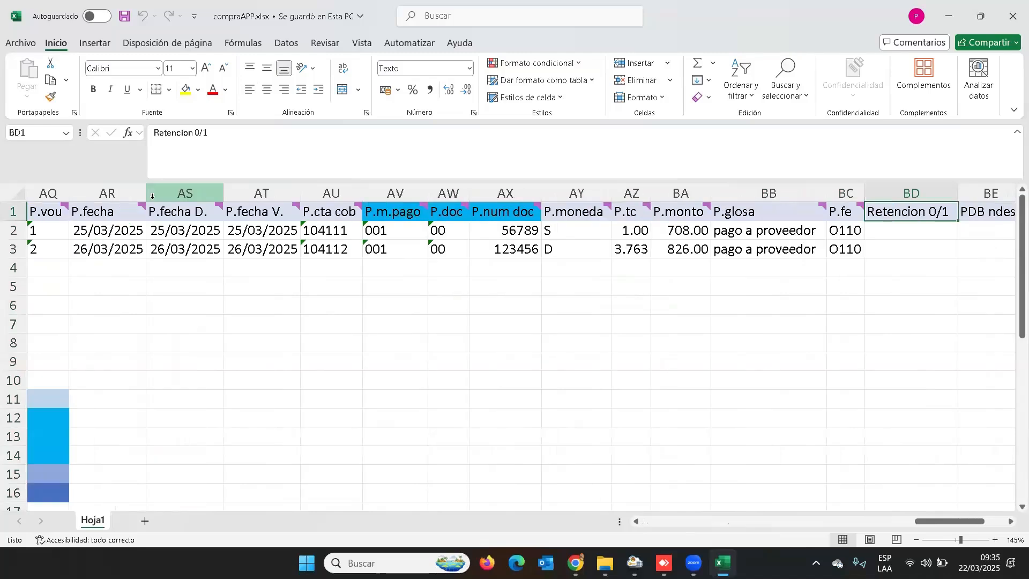
- Return to the Vou.Origen header in the first column and close compraAPP.xlsx
key(Left)
key(Left)
key(Left)
key(Left)
key(Left)
key(Left)
key(Left)
key(Left)
key(Left)
key(Left)
key(Left)
key(Left)
key(Left)
key(Left)
key(Left)
key(Left)
key(Left)
key(Left)
key(Left)
key(Left)
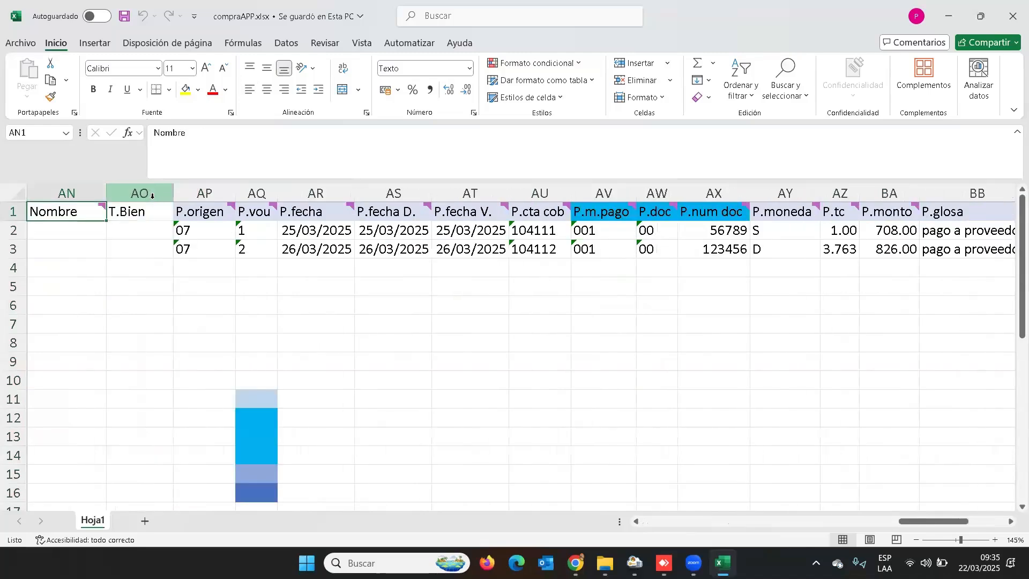
key(Left)
key(Left)
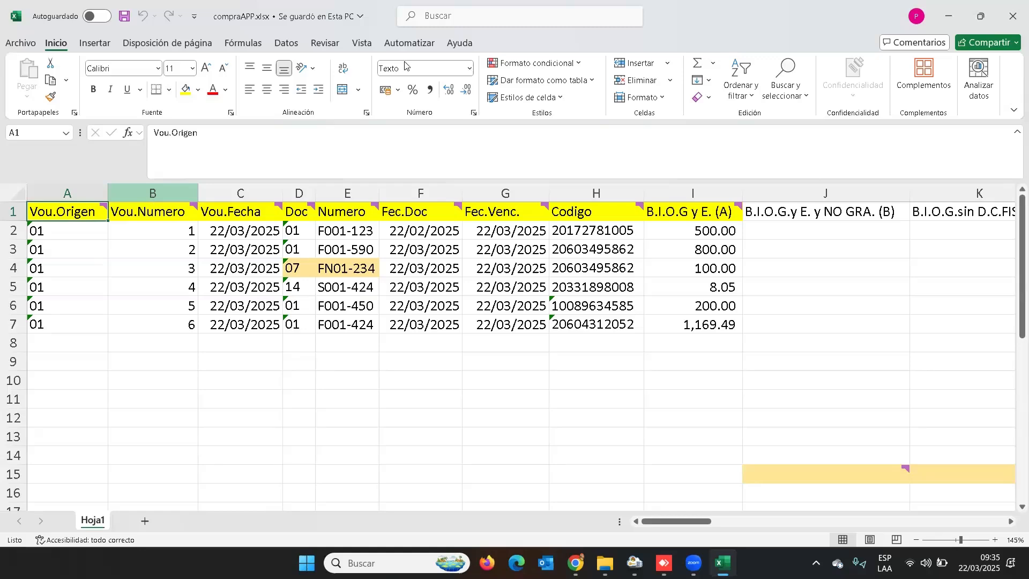
click(1013, 7)
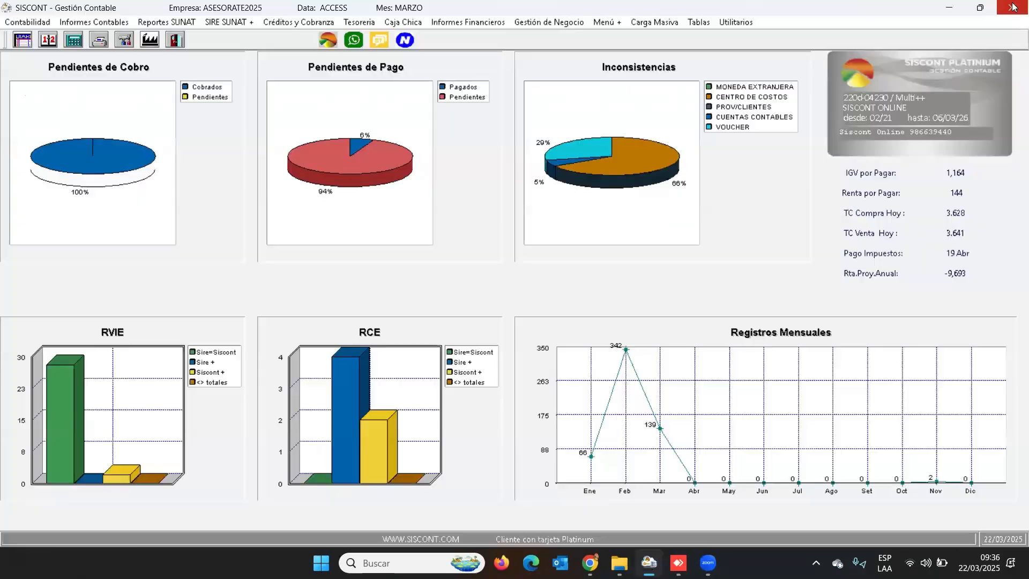